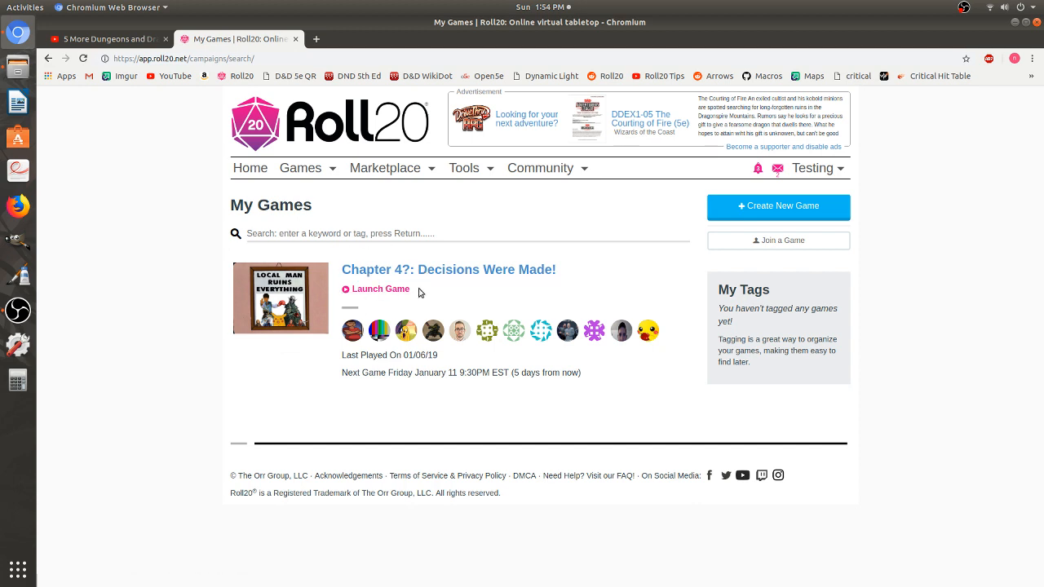
# Step: Start a new game and name it Gametopia
pyautogui.click(789, 210)
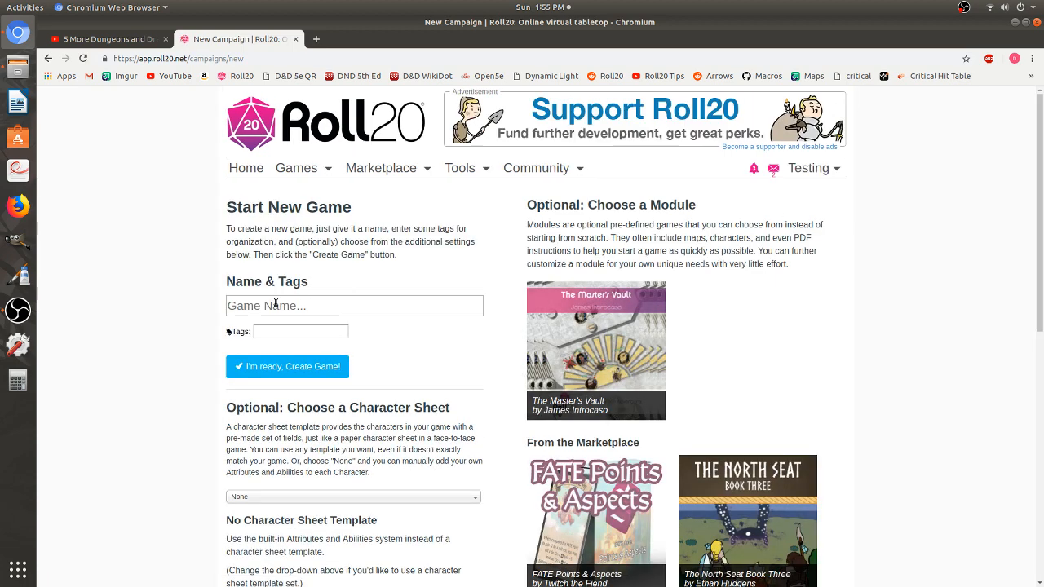
pyautogui.click(264, 305)
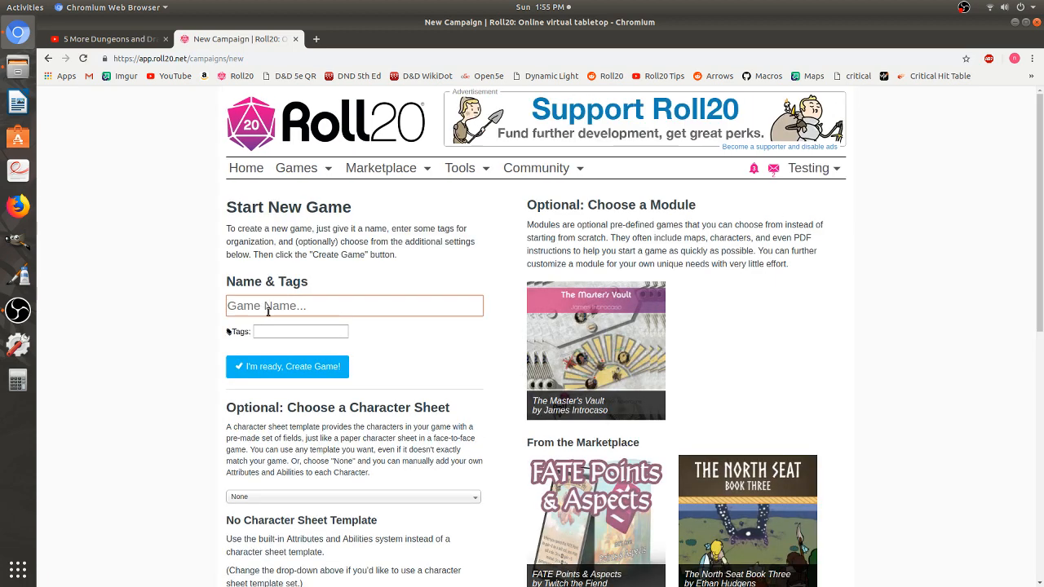
pyautogui.write('Gametopia')
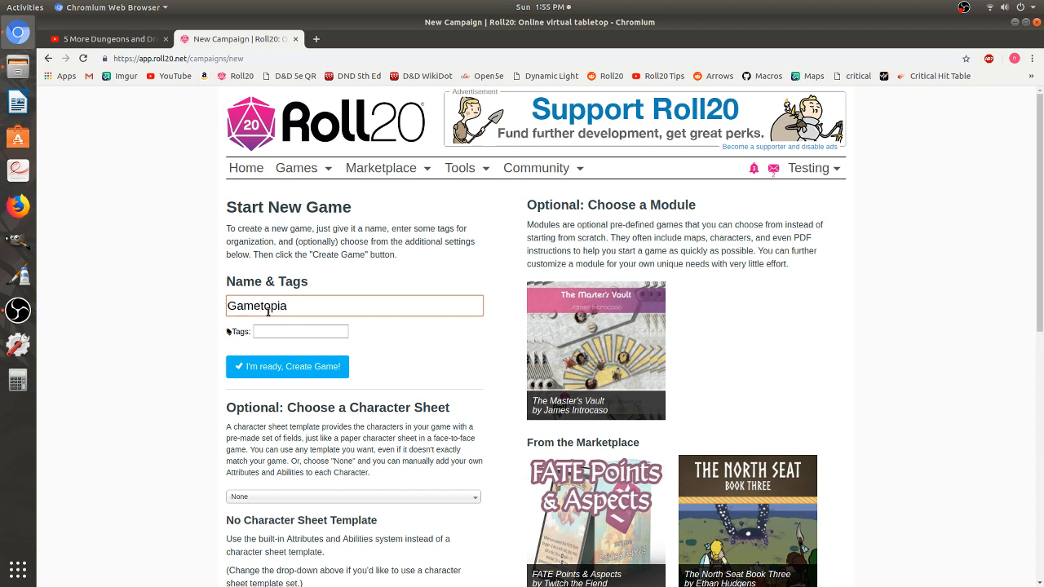
# Step: Choose D&D 5E by Roll20 from the Dungeons and Dragons group as the game's character sheet
pyautogui.scroll(-1, 269, 314)
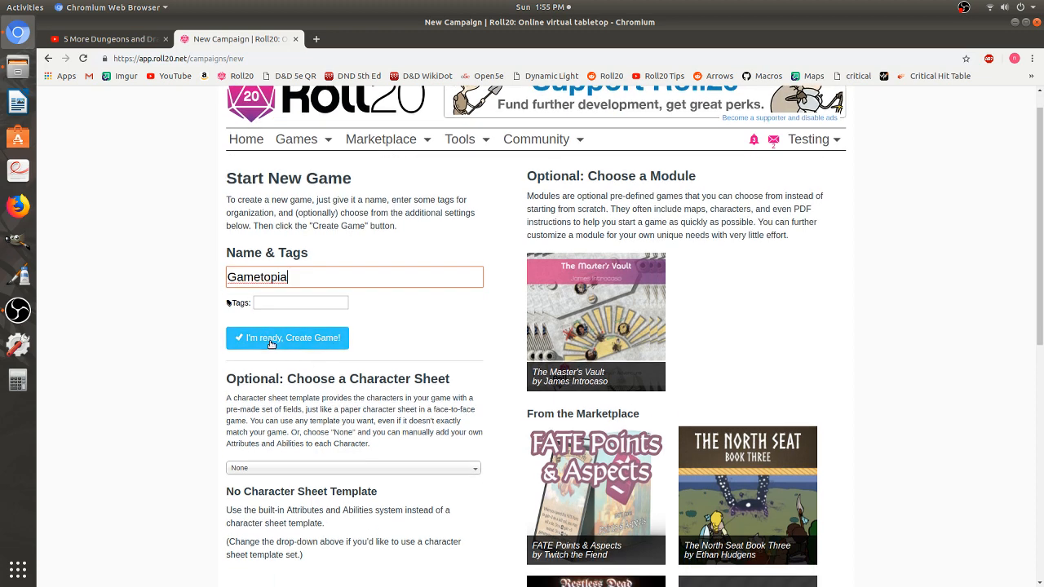
pyautogui.scroll(-3, 274, 405)
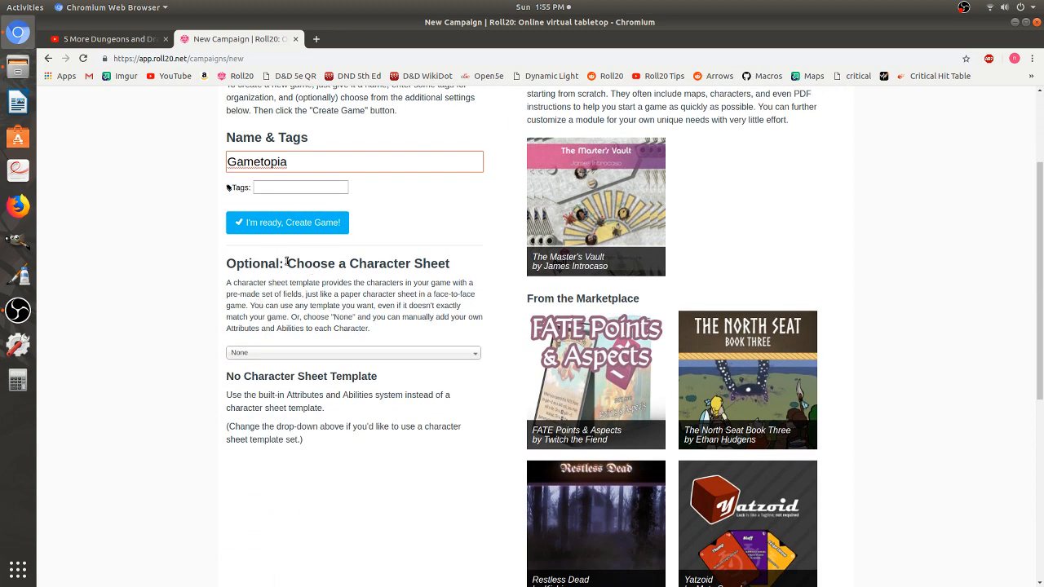
pyautogui.moveTo(279, 263); pyautogui.dragTo(433, 269)
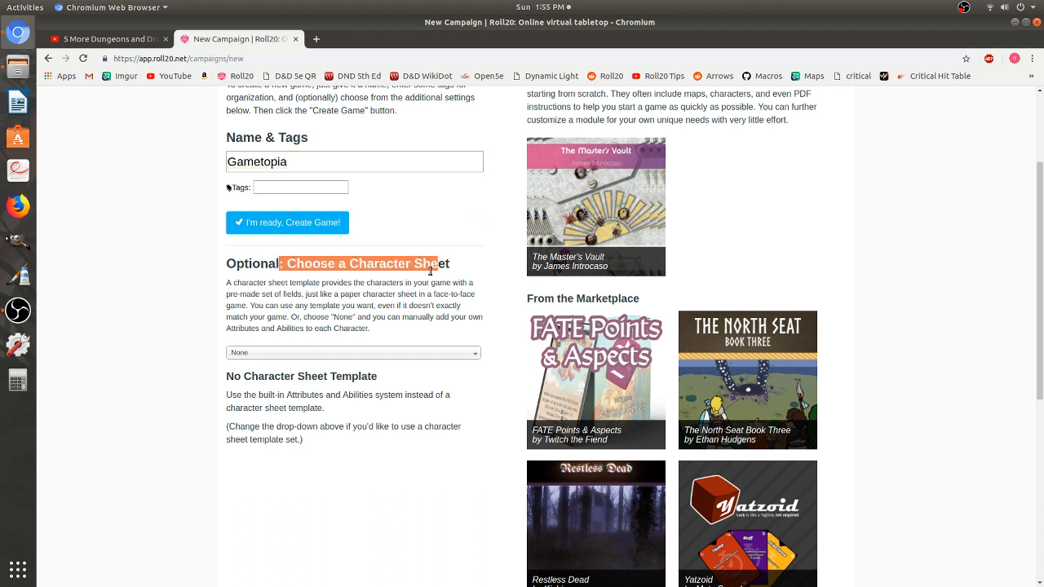
pyautogui.click(432, 279)
pyautogui.click(300, 354)
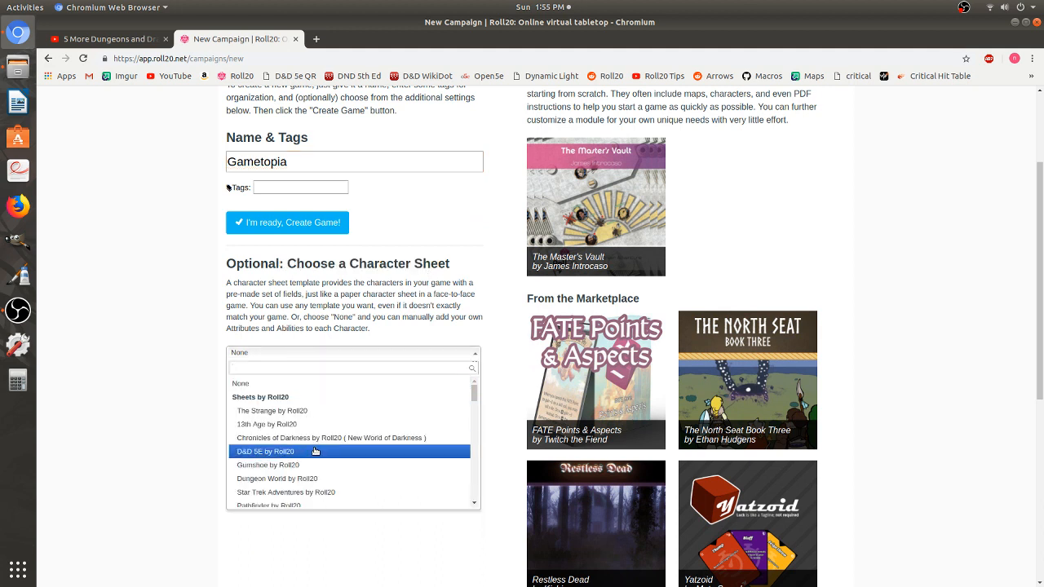
pyautogui.scroll(-10, 317, 444)
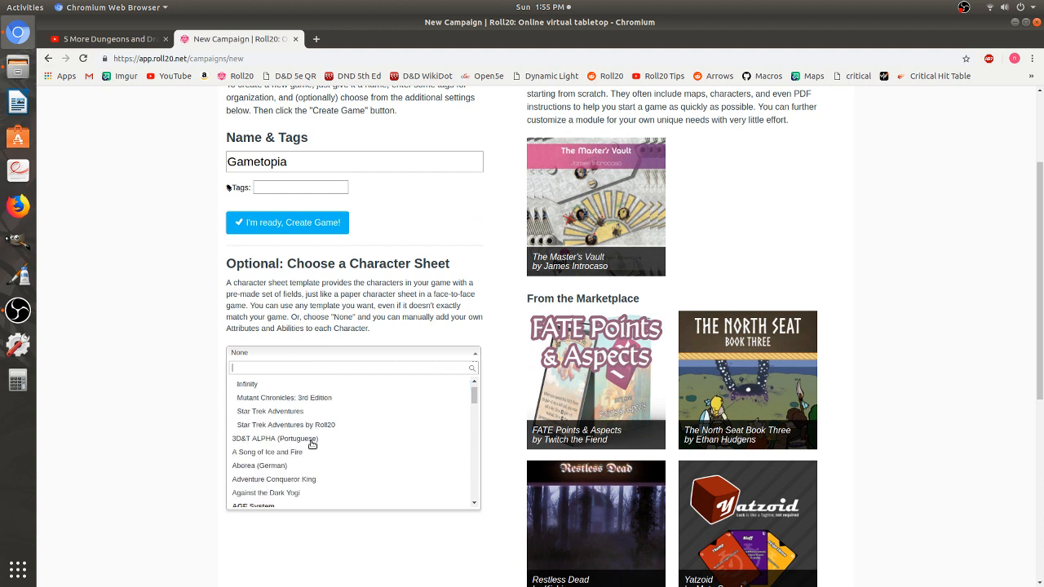
pyautogui.scroll(-10, 311, 444)
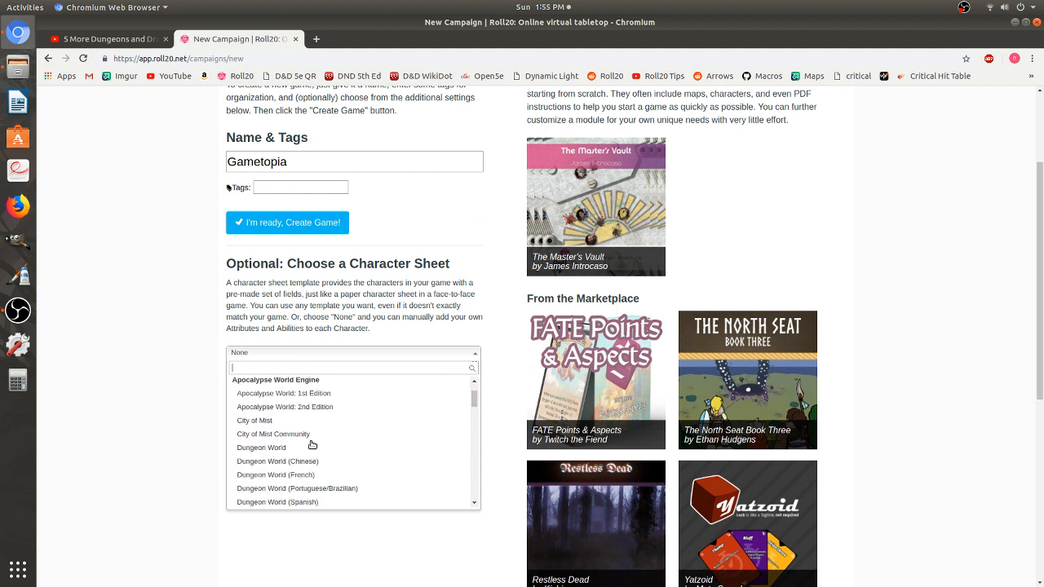
pyautogui.scroll(-10, 312, 444)
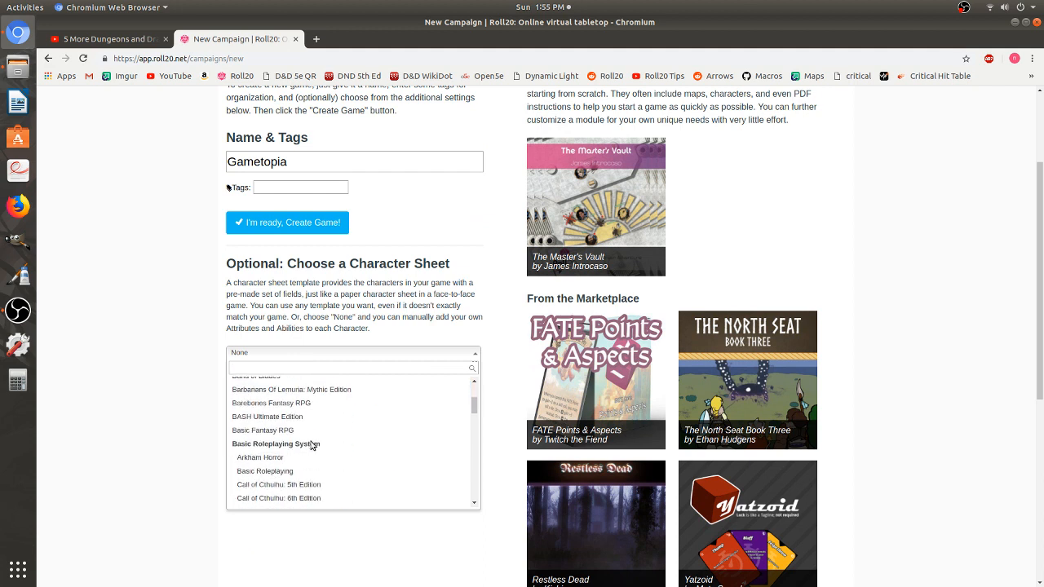
pyautogui.scroll(-8, 311, 444)
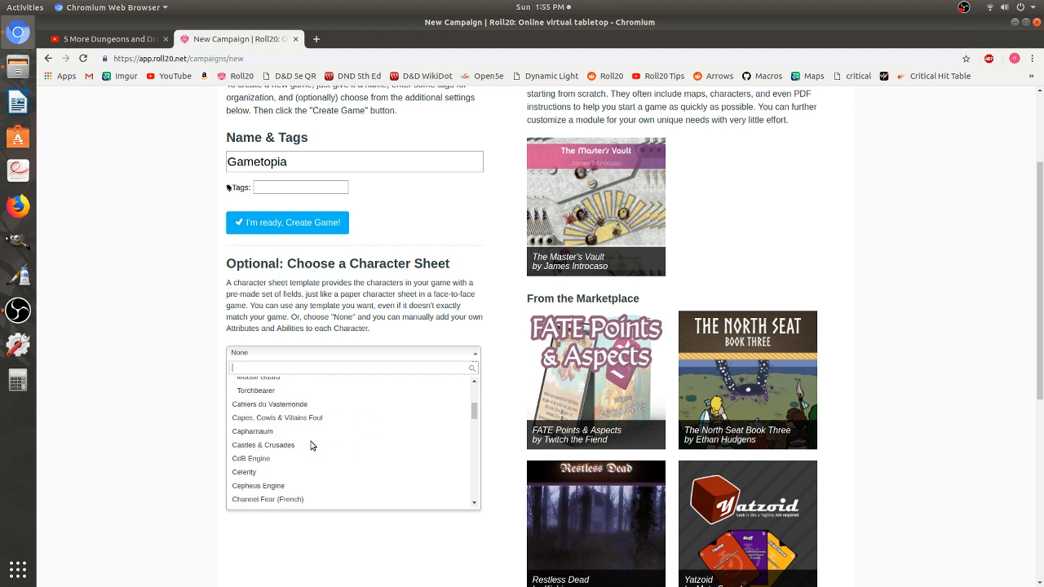
pyautogui.scroll(-10, 311, 445)
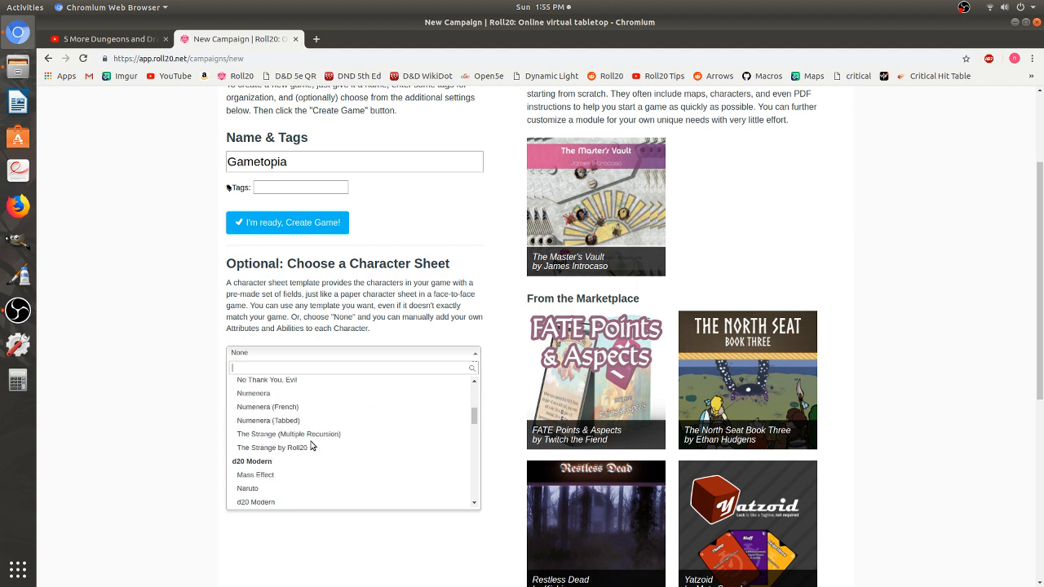
pyautogui.scroll(-10, 311, 445)
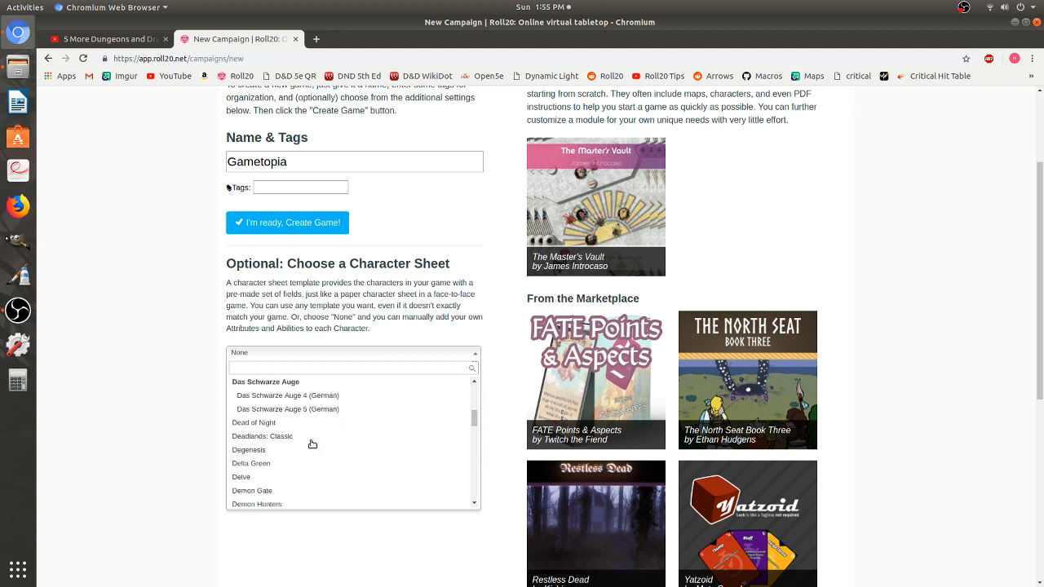
pyautogui.scroll(-2, 312, 444)
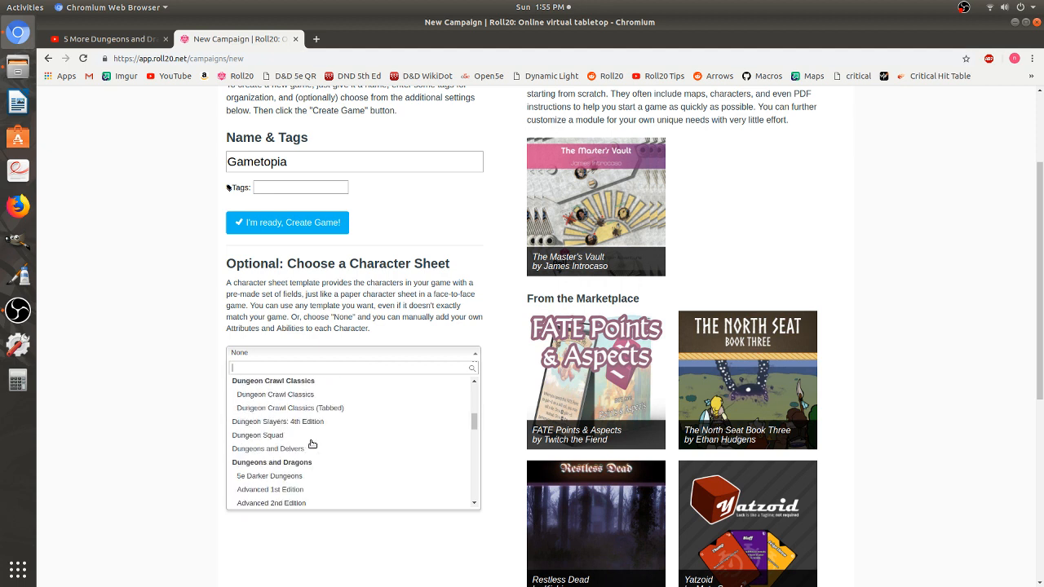
pyautogui.scroll(-2, 312, 444)
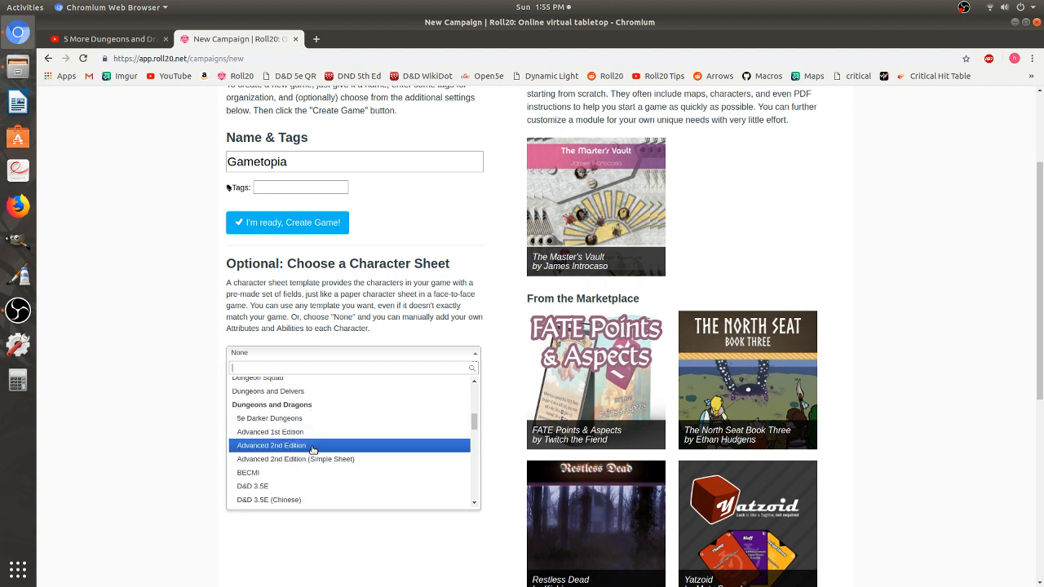
pyautogui.scroll(-5, 311, 449)
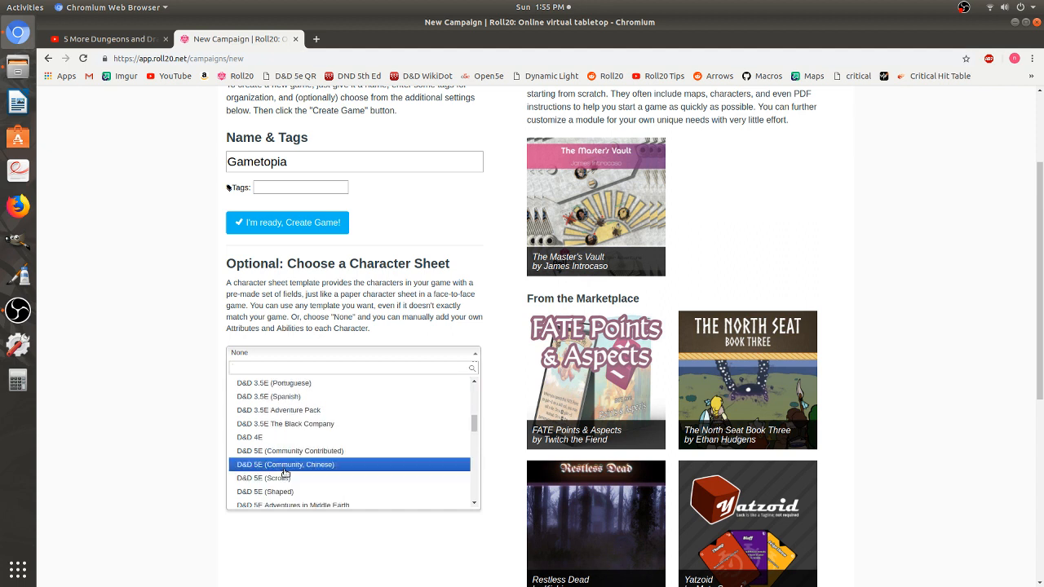
pyautogui.scroll(-1, 285, 473)
pyautogui.scroll(-1, 330, 480)
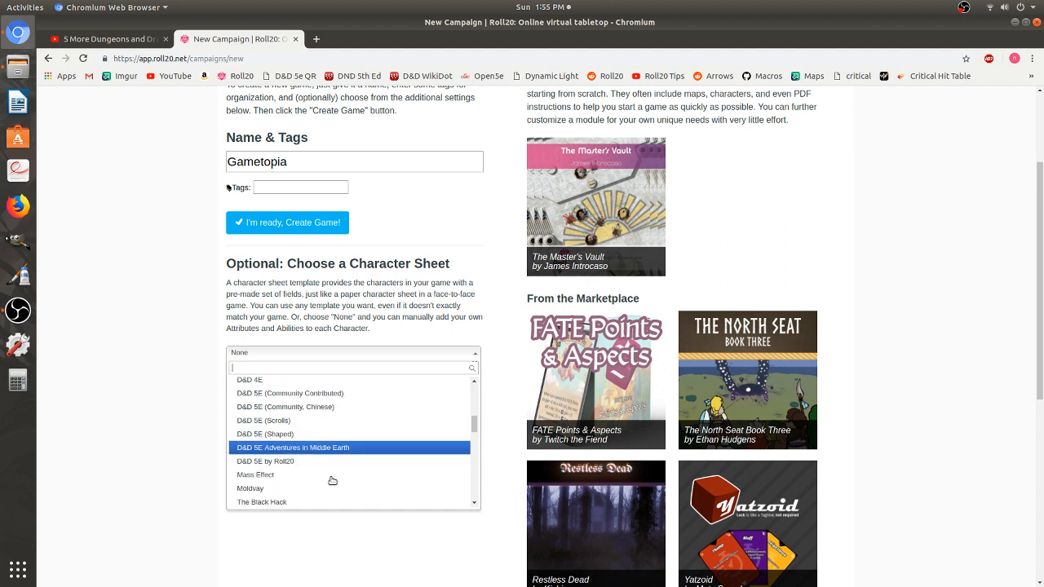
pyautogui.scroll(1, 286, 451)
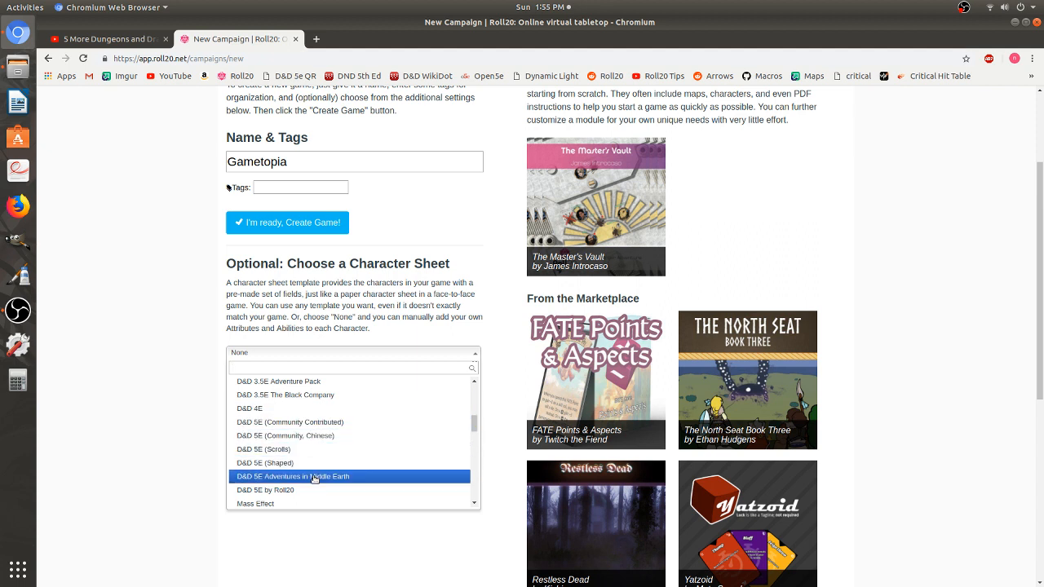
pyautogui.scroll(-1, 314, 485)
pyautogui.scroll(-2, 312, 465)
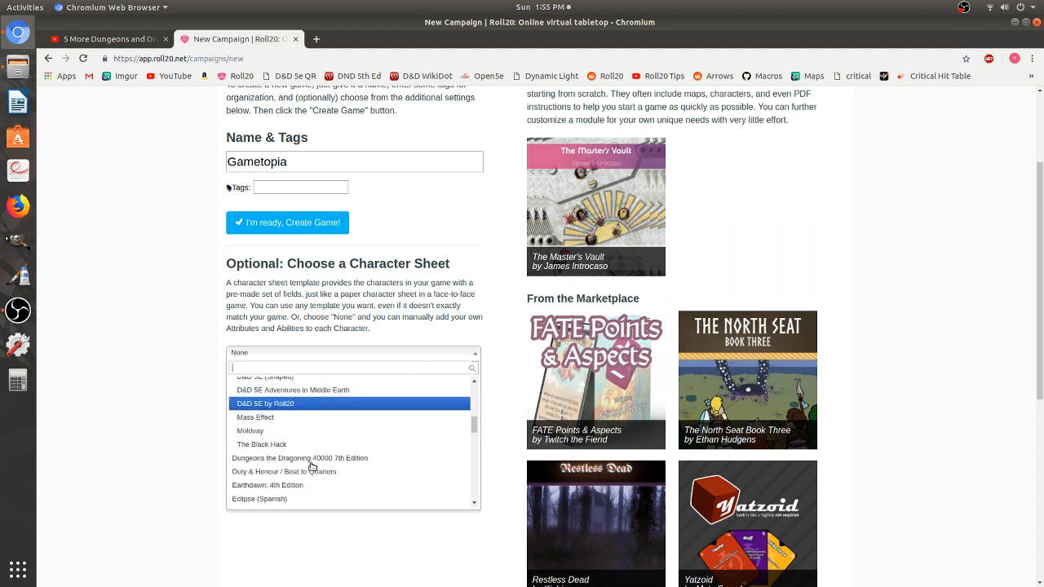
pyautogui.click(299, 403)
# Step: Review the chosen character sheet's preview and description, and create the game
pyautogui.scroll(-3, 301, 399)
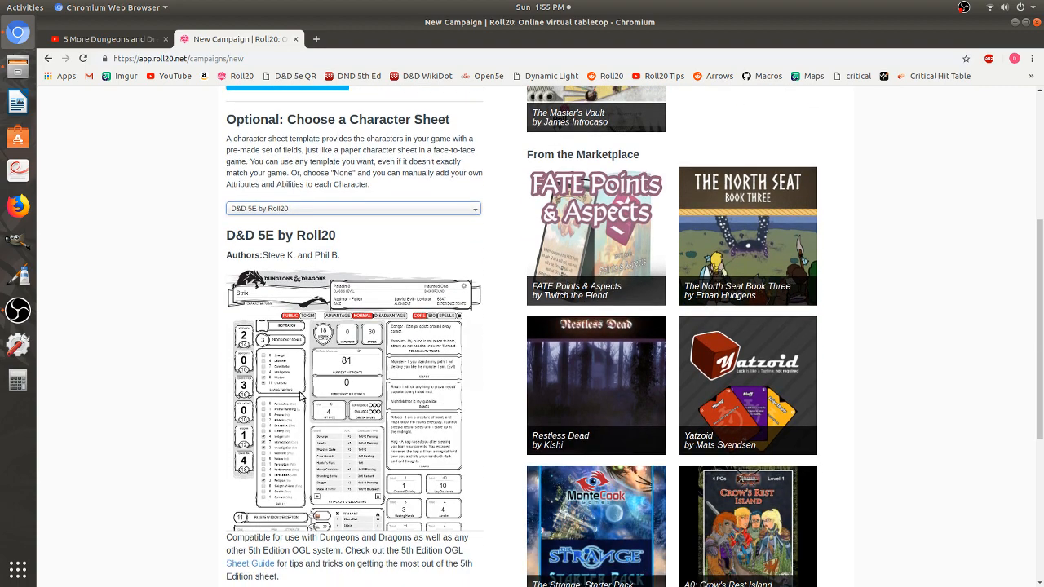
pyautogui.scroll(-2, 373, 479)
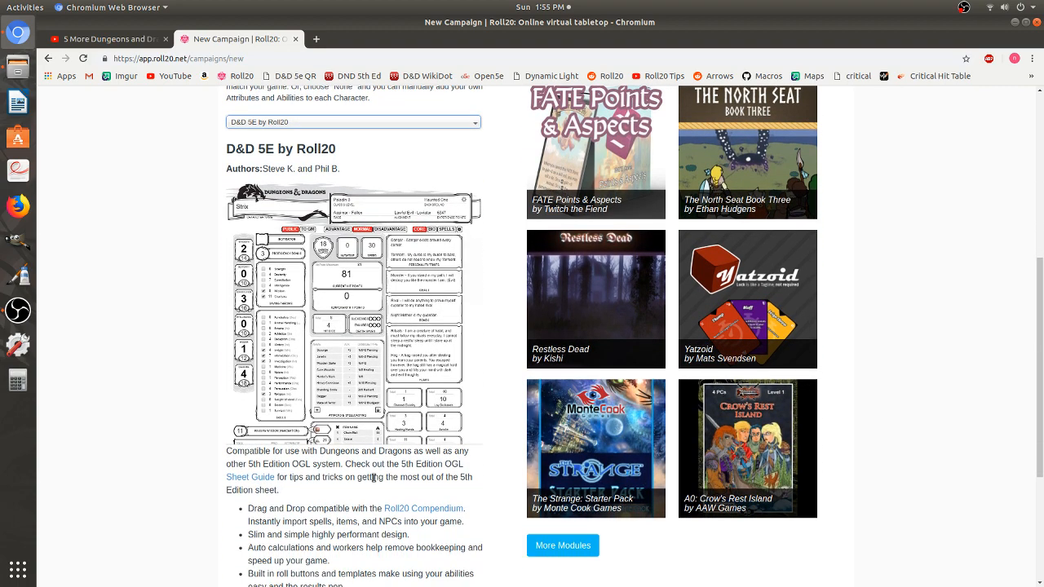
pyautogui.scroll(-2, 374, 479)
pyautogui.scroll(-3, 345, 457)
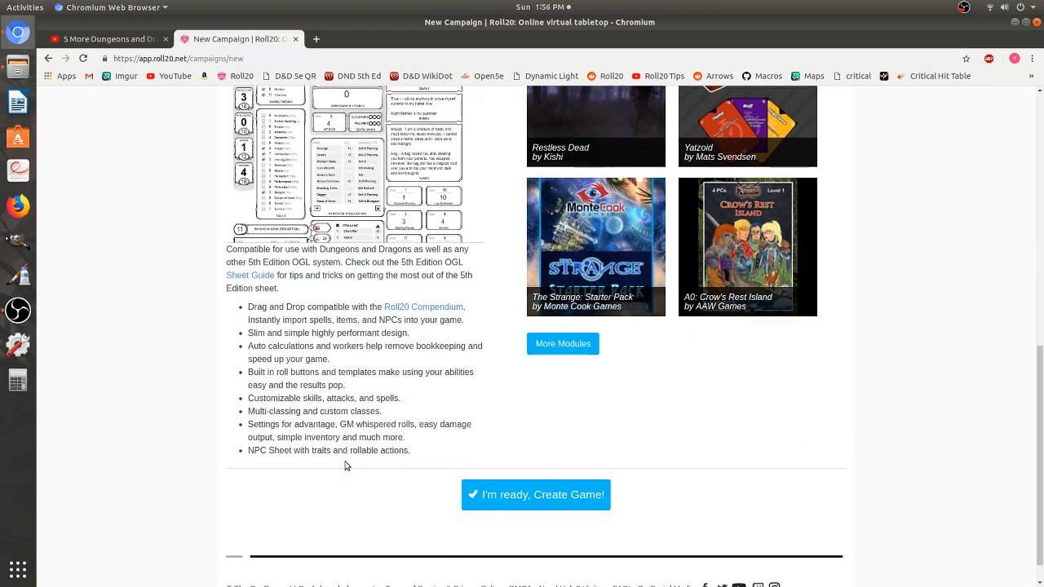
pyautogui.scroll(7, 345, 465)
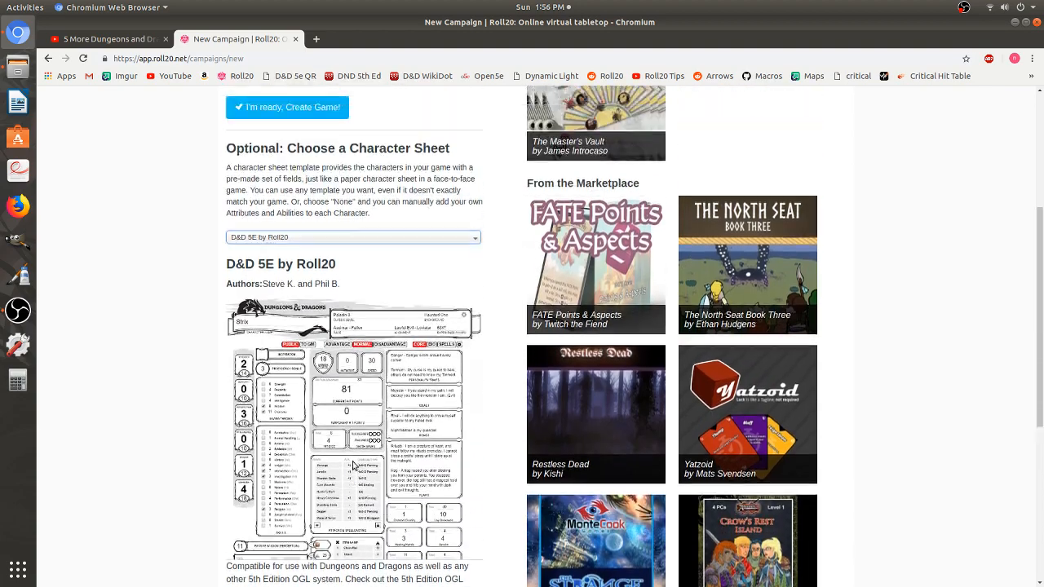
pyautogui.scroll(5, 353, 465)
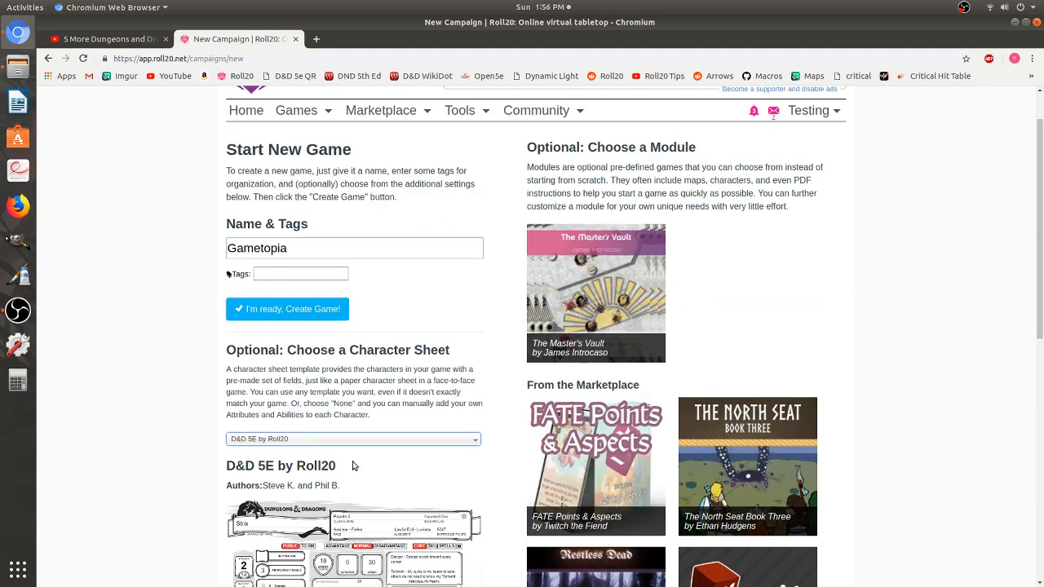
pyautogui.click(279, 310)
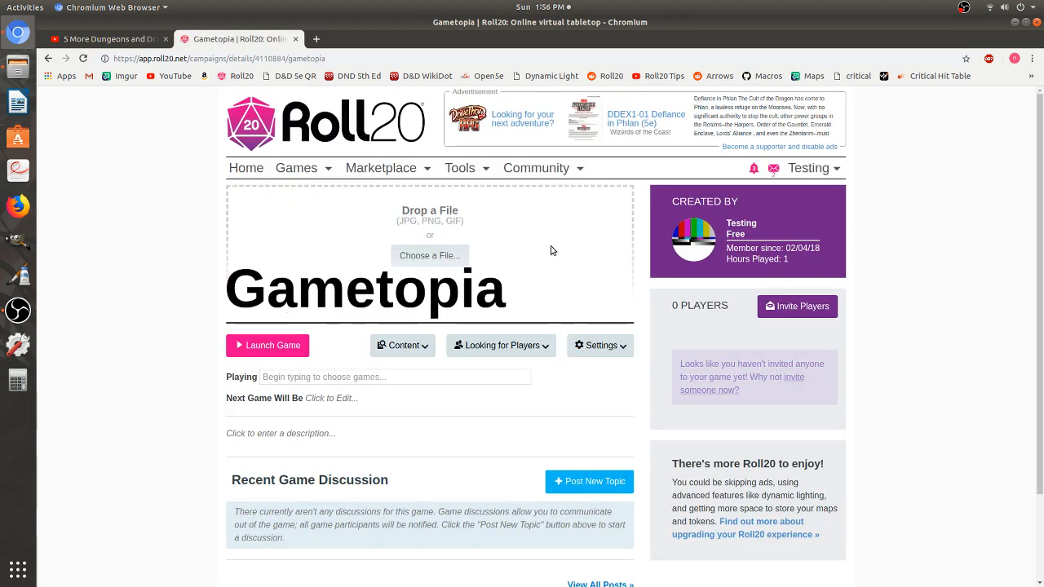
# Step: View the options for inviting players to the game by email or share link
pyautogui.click(779, 309)
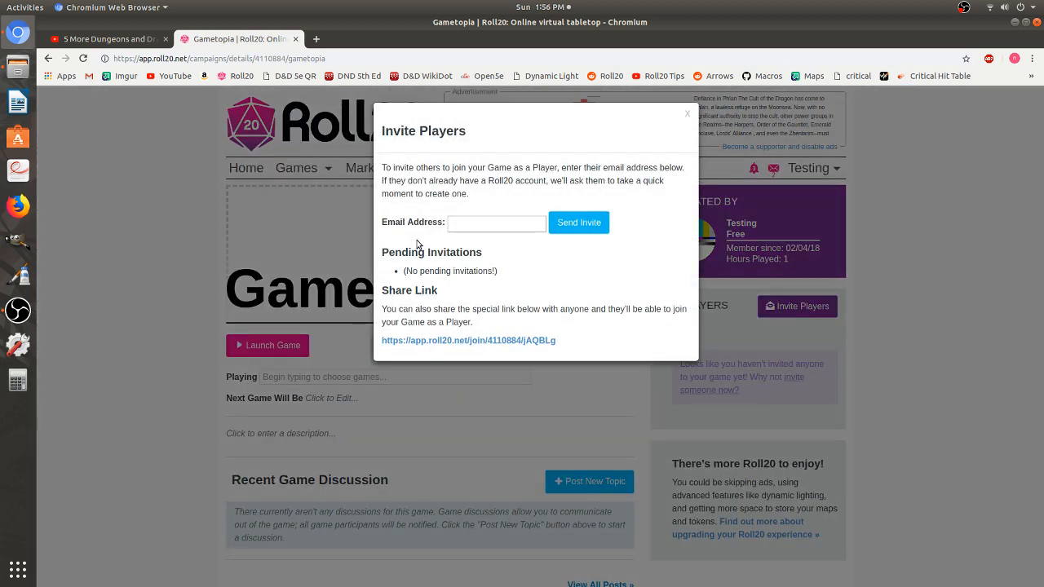
pyautogui.click(469, 223)
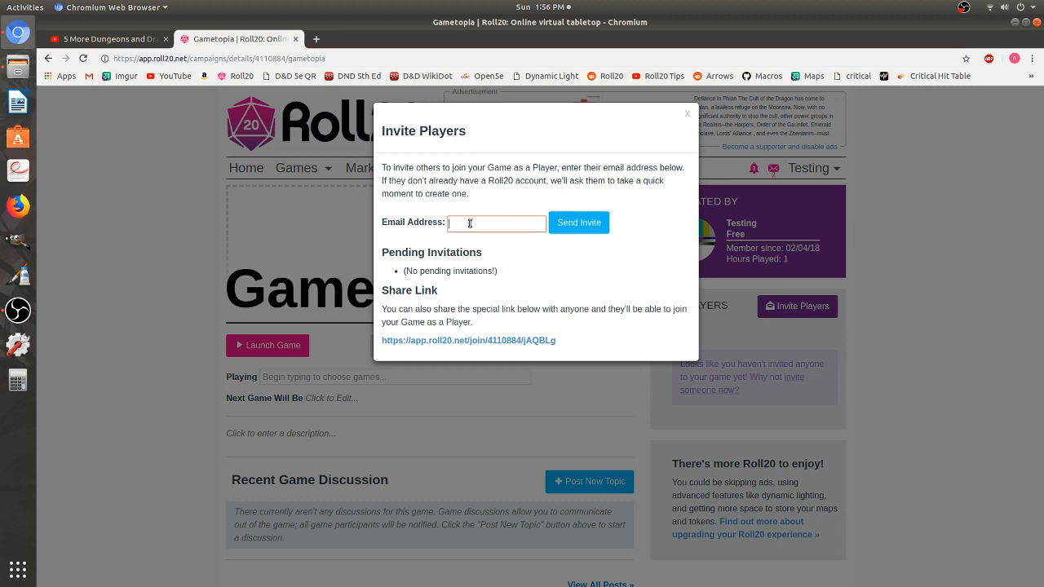
pyautogui.click(968, 315)
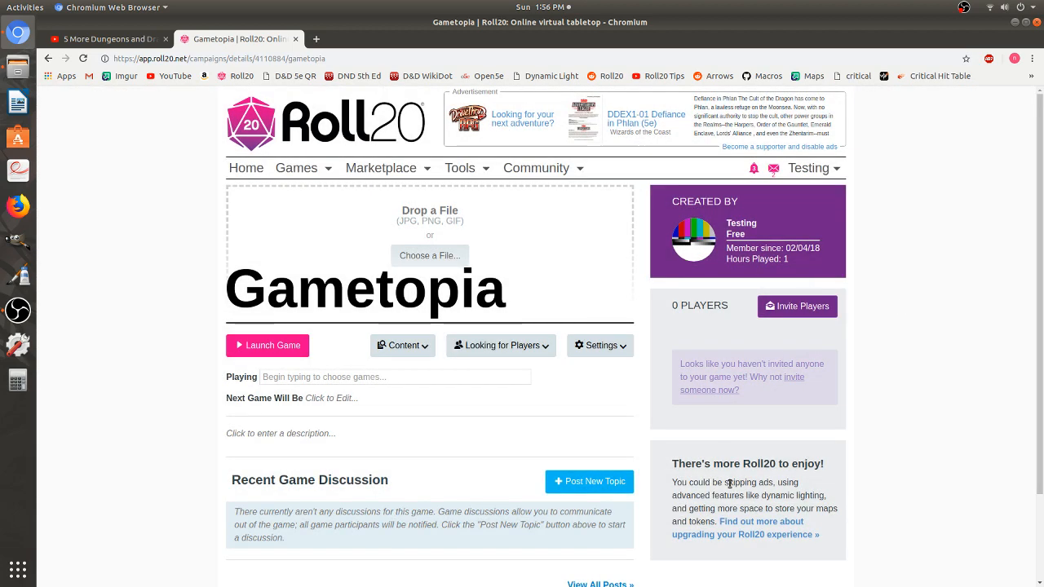
# Step: Launch the Gametopia game and dismiss the browser's microphone and camera permission request
pyautogui.scroll(-2, 371, 472)
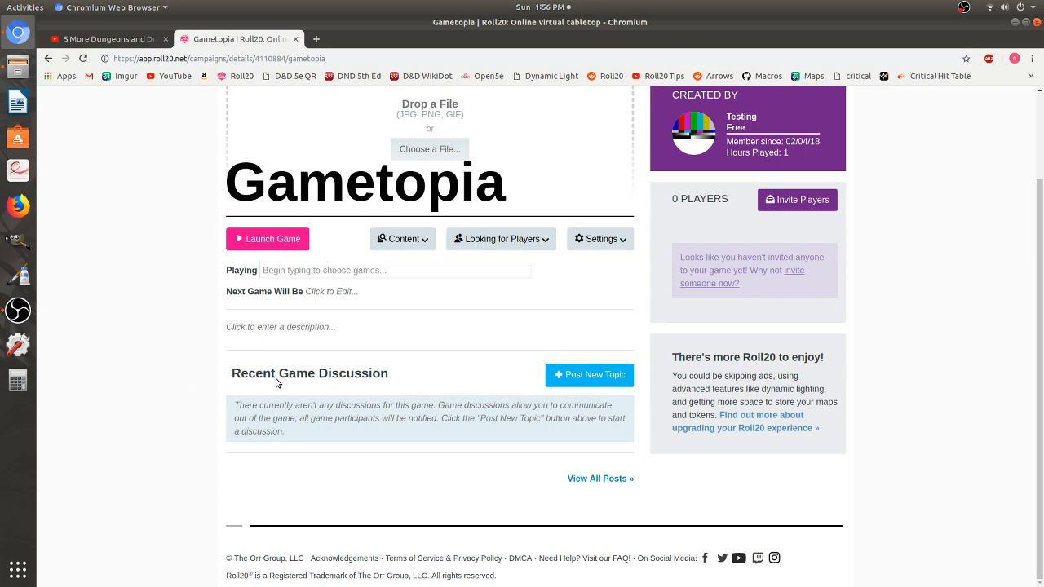
pyautogui.scroll(2, 423, 404)
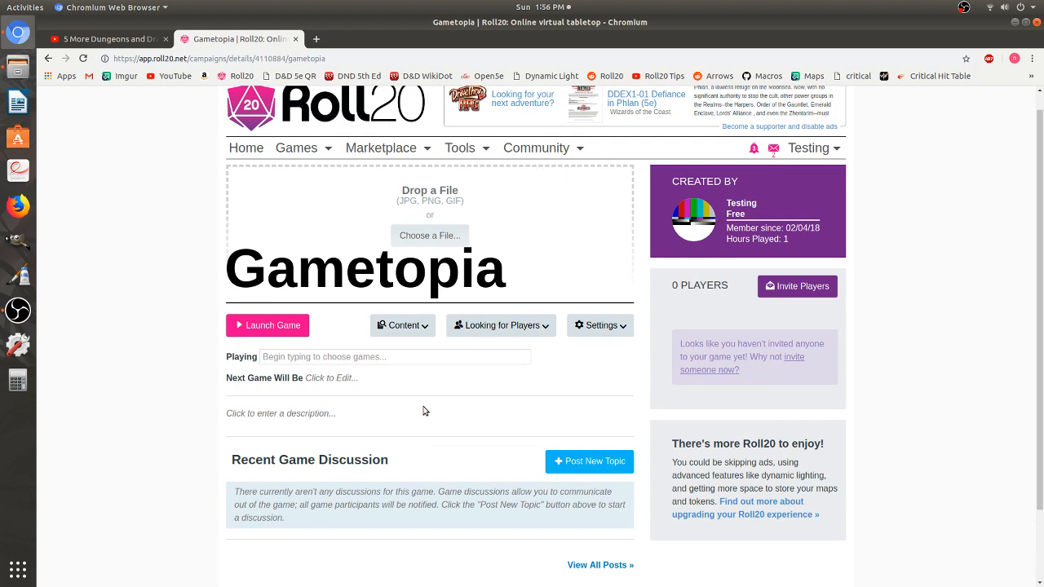
pyautogui.click(598, 325)
pyautogui.click(317, 412)
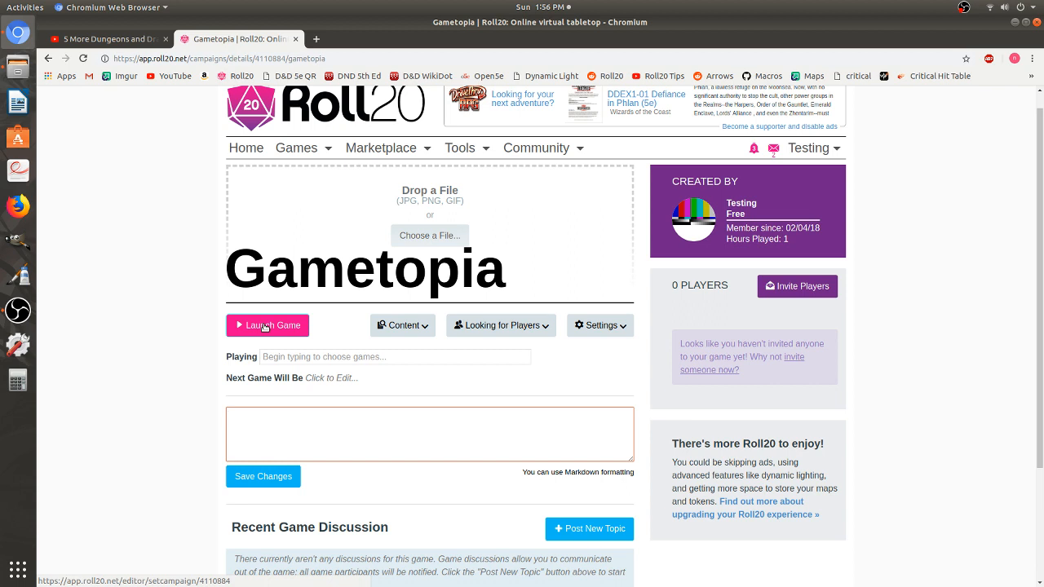
pyautogui.click(264, 327)
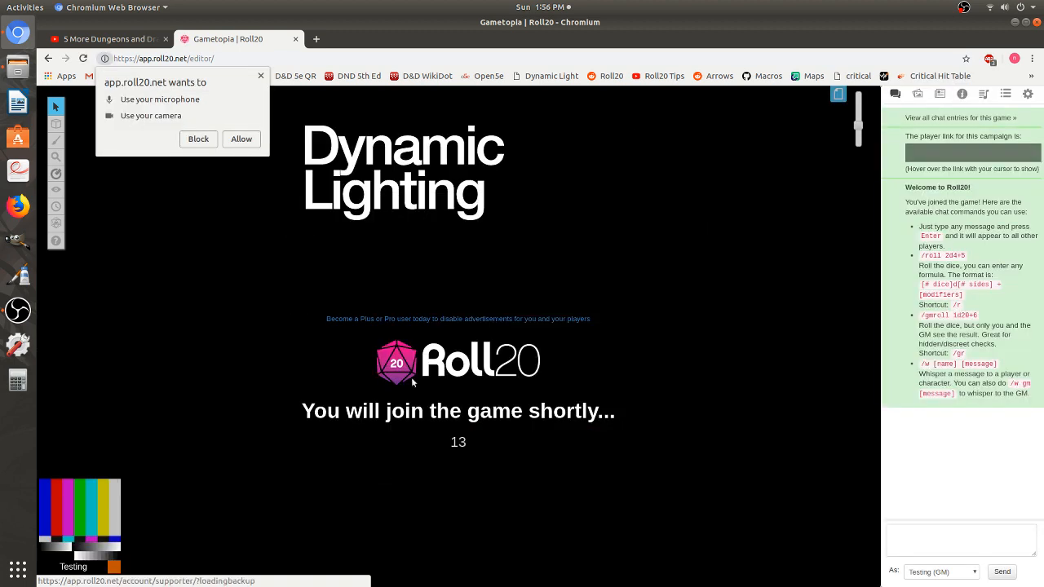
pyautogui.click(262, 77)
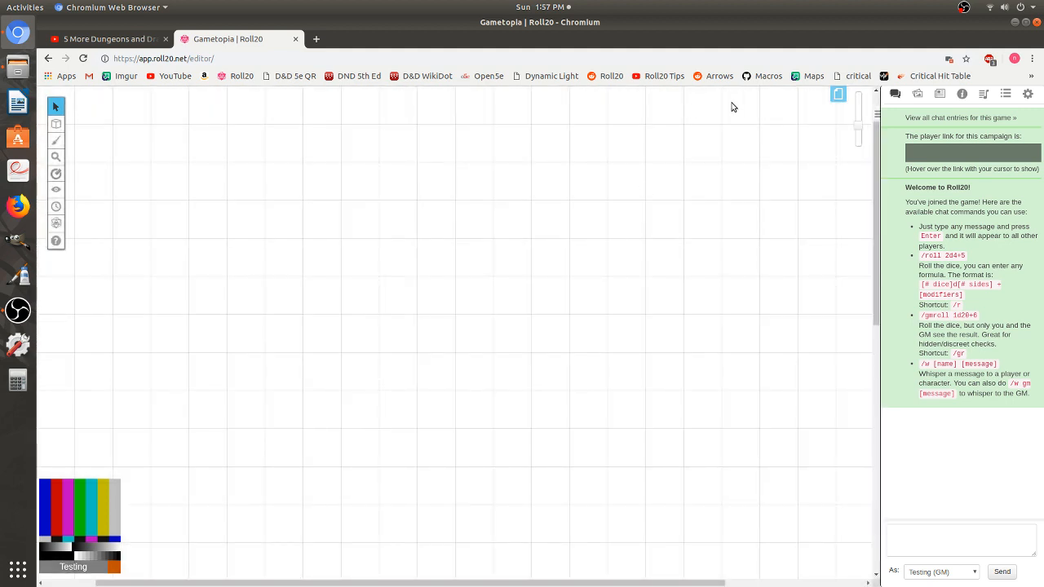
# Step: Show the game's list of pages and create a new page beside the Start page
pyautogui.moveTo(855, 129); pyautogui.dragTo(857, 144)
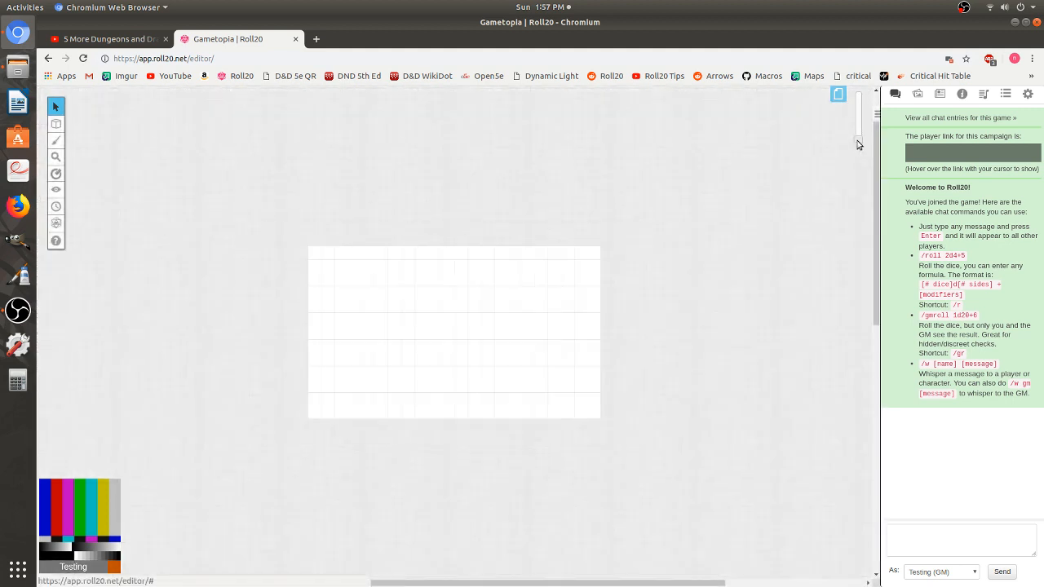
pyautogui.click(838, 96)
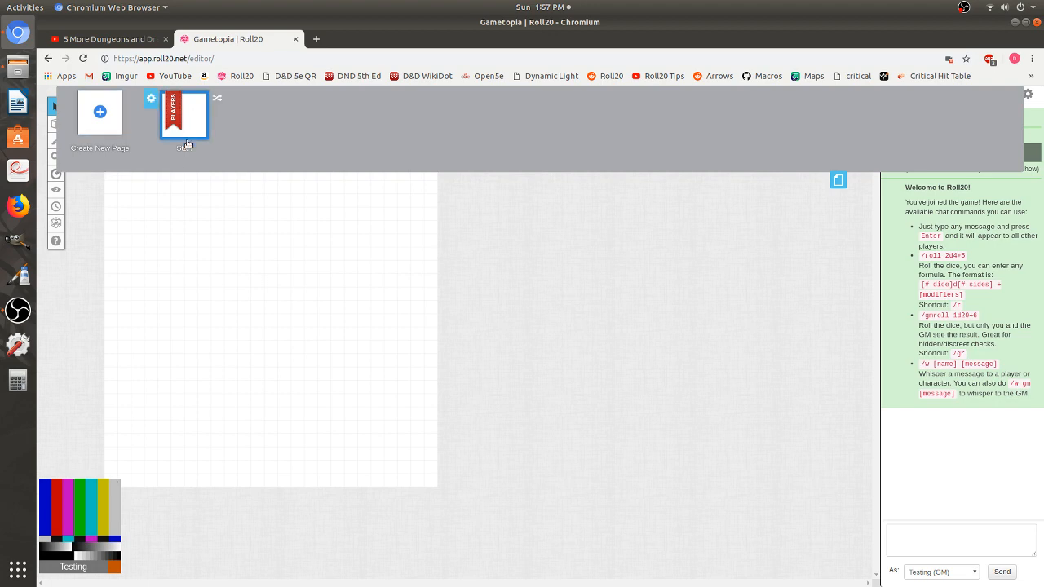
pyautogui.click(100, 115)
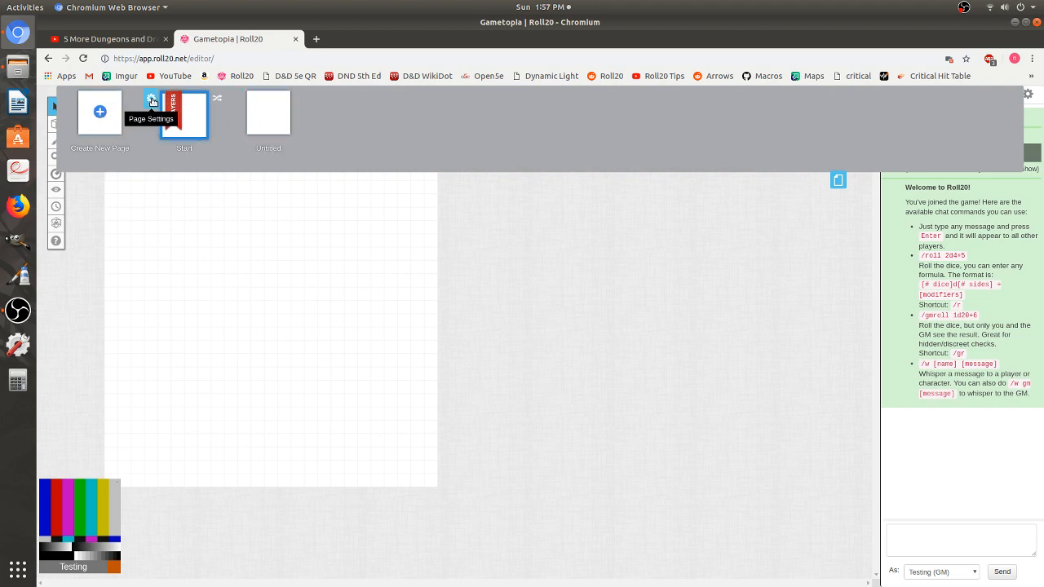
# Step: Set the Start page's background colour to black in its page settings and hide the list of pages
pyautogui.click(151, 100)
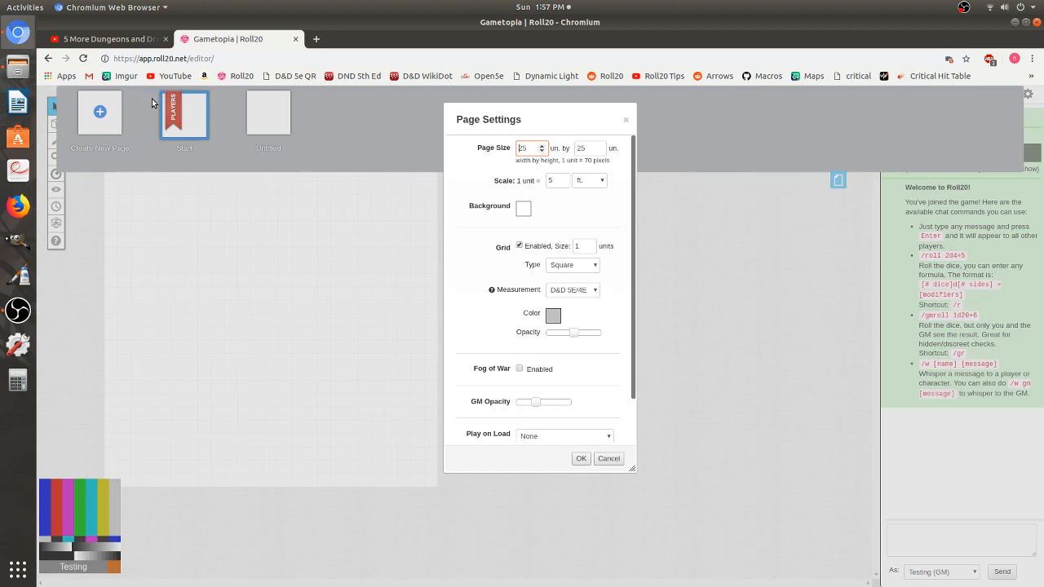
pyautogui.click(523, 209)
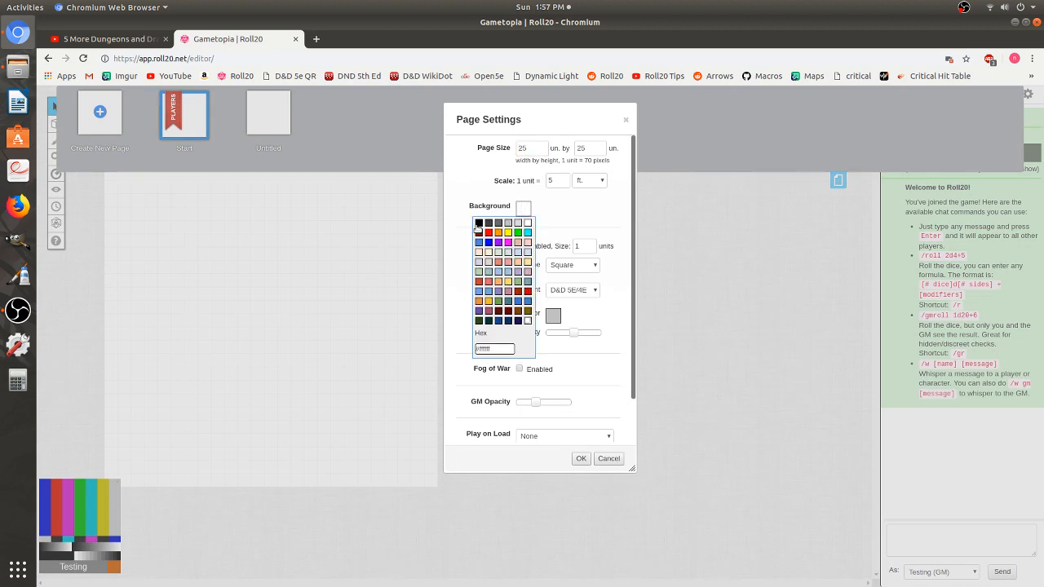
pyautogui.click(478, 228)
pyautogui.scroll(-2, 538, 281)
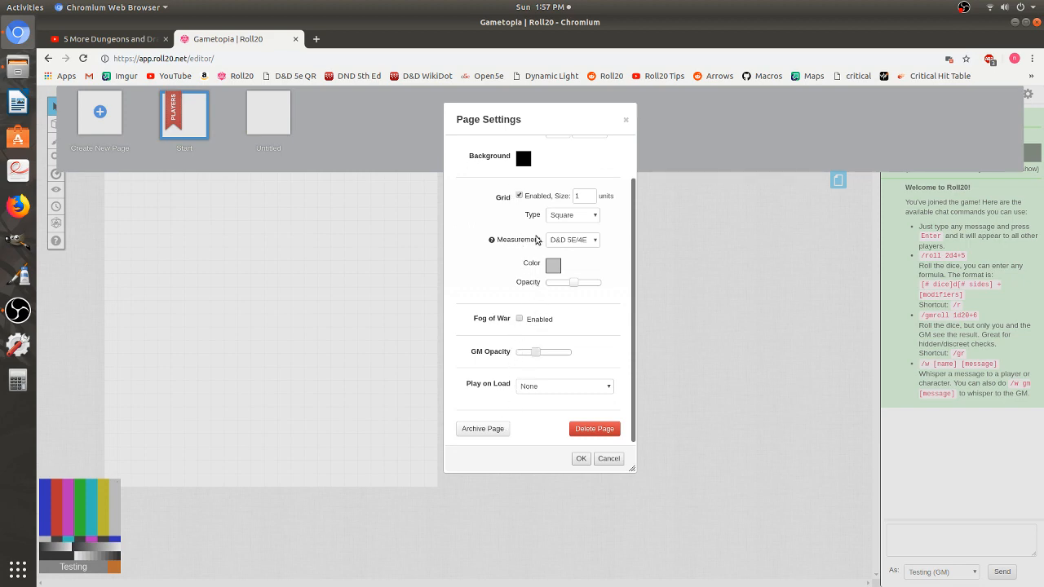
pyautogui.click(584, 460)
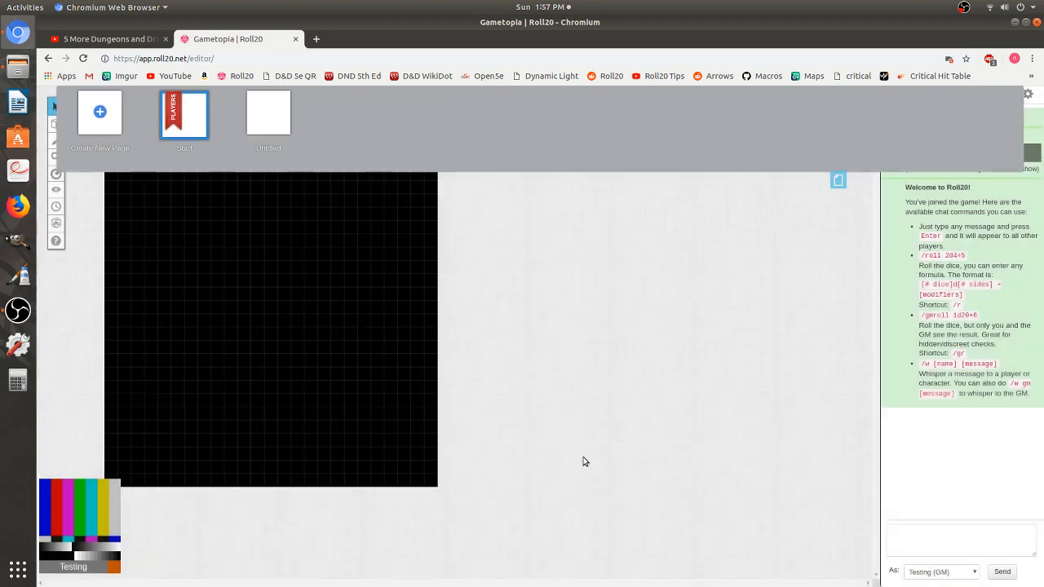
pyautogui.click(838, 179)
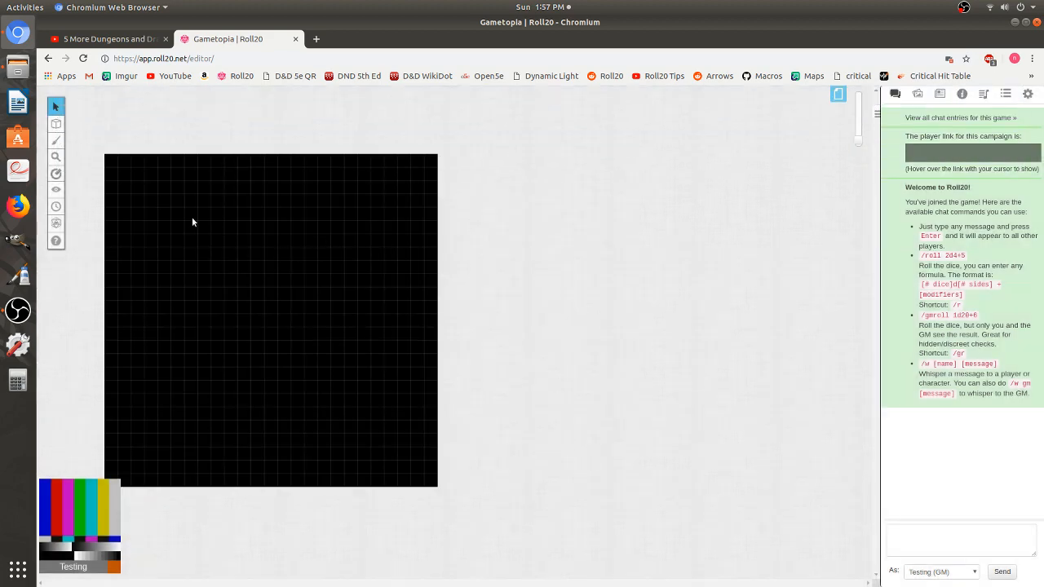
# Step: Search Google Images for "roll20 town" in a new browser tab
pyautogui.click(316, 40)
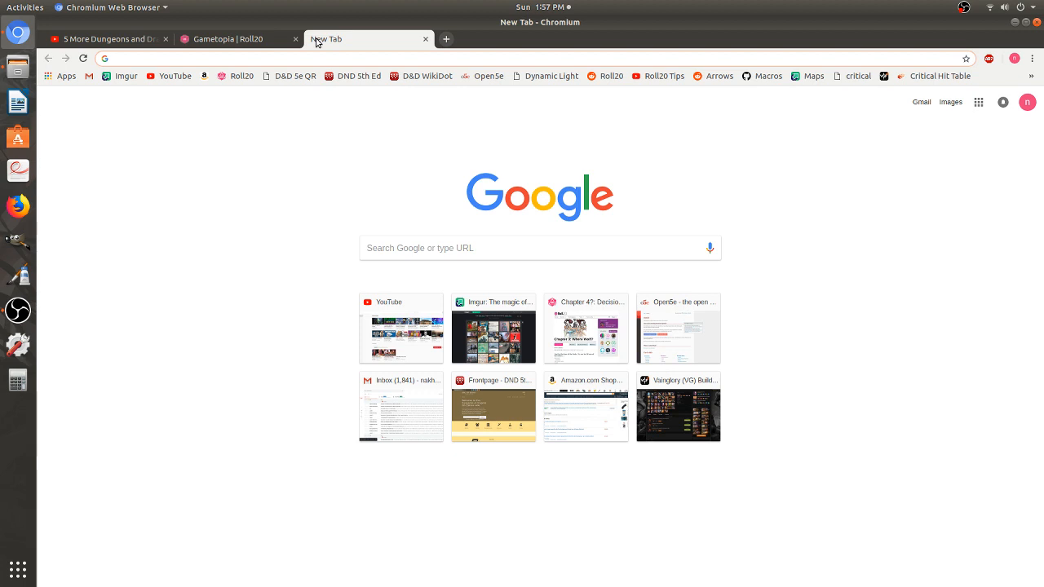
pyautogui.write('roll20')
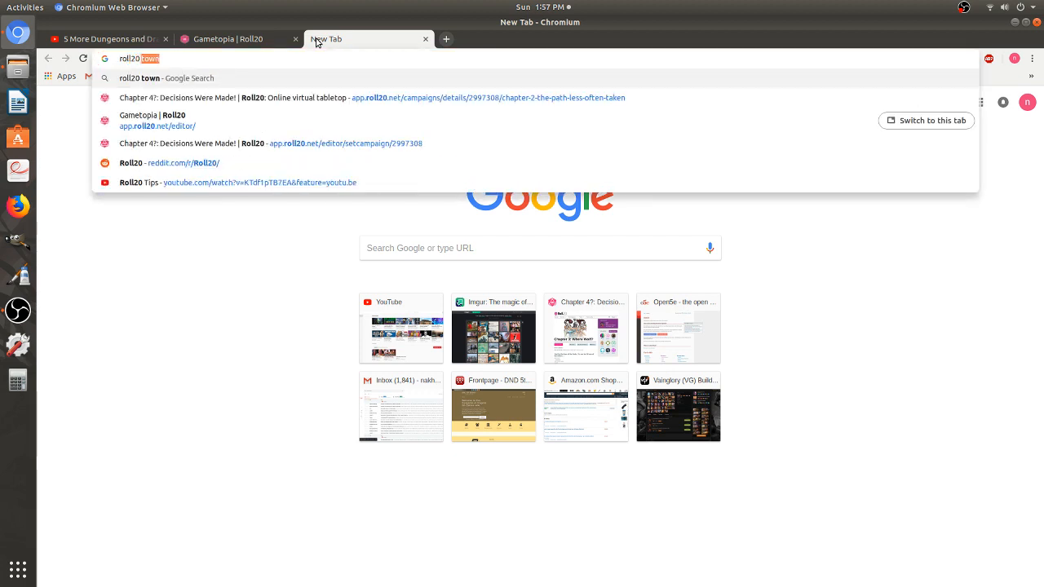
pyautogui.write(' town')
pyautogui.press('Return')
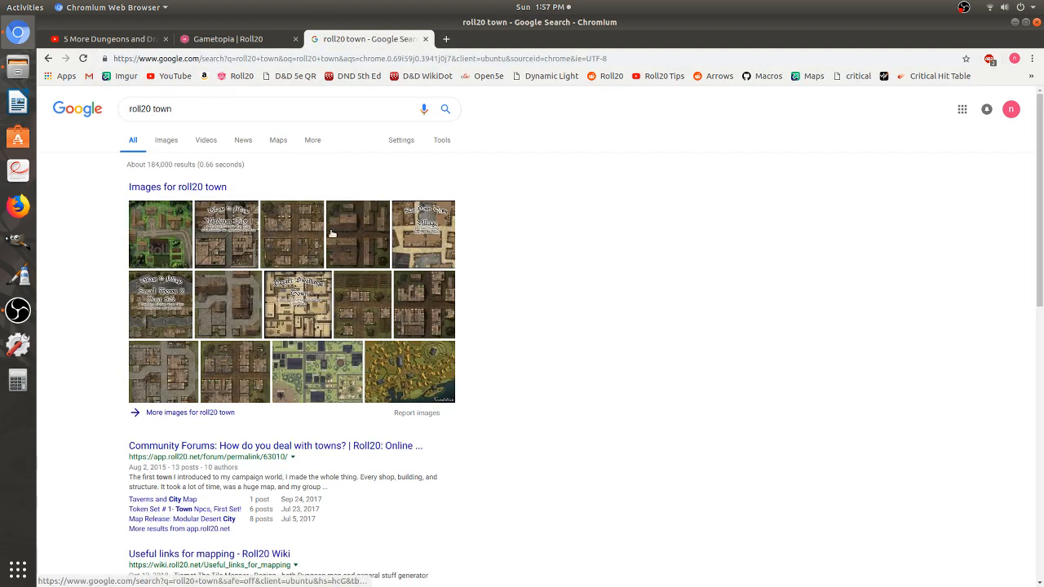
pyautogui.click(170, 140)
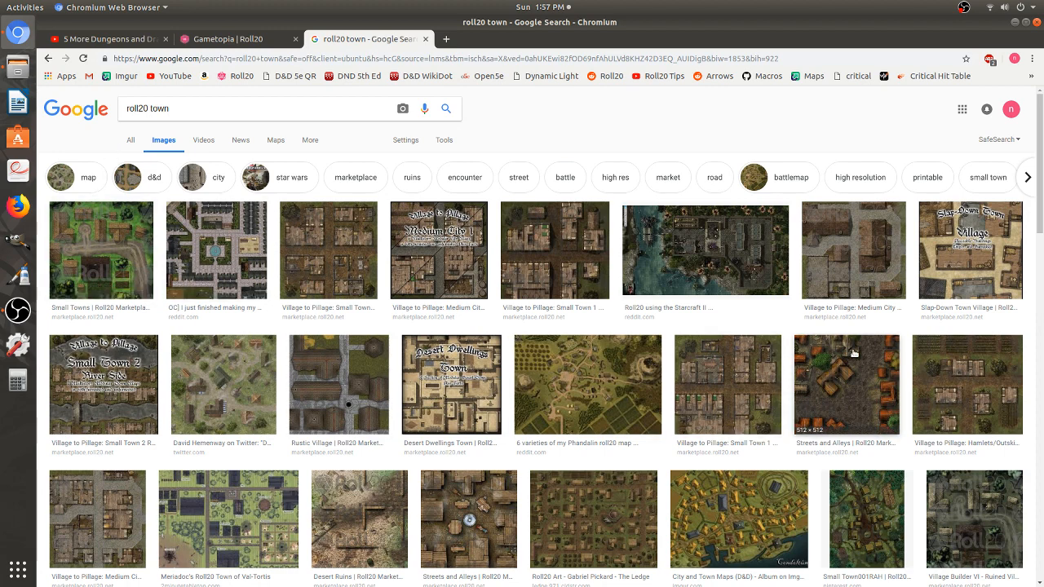
# Step: Preview the Village to Pillage Medium City map, view it at full size and return to the Gametopia game
pyautogui.click(311, 245)
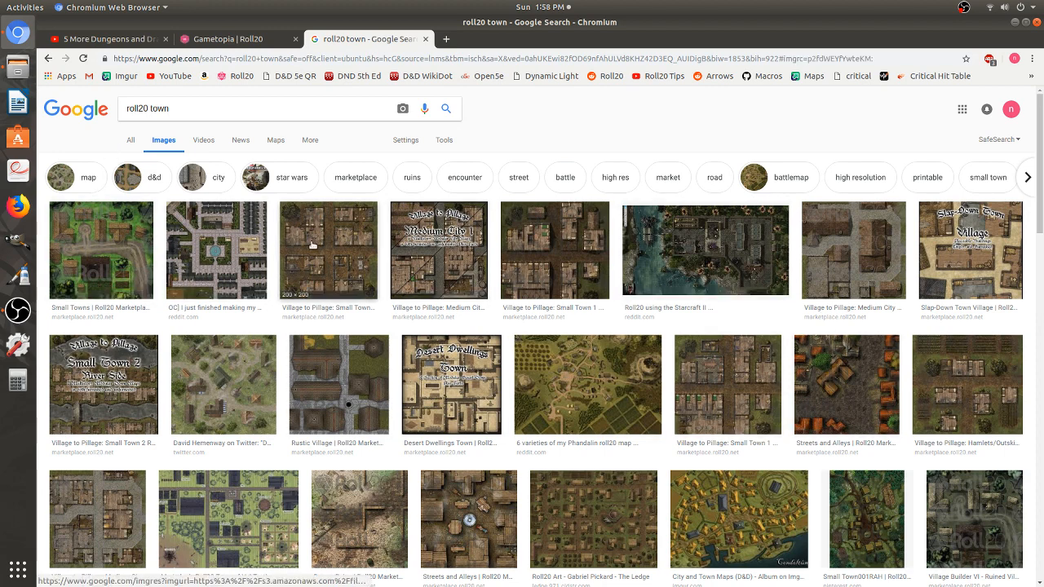
pyautogui.click(825, 367)
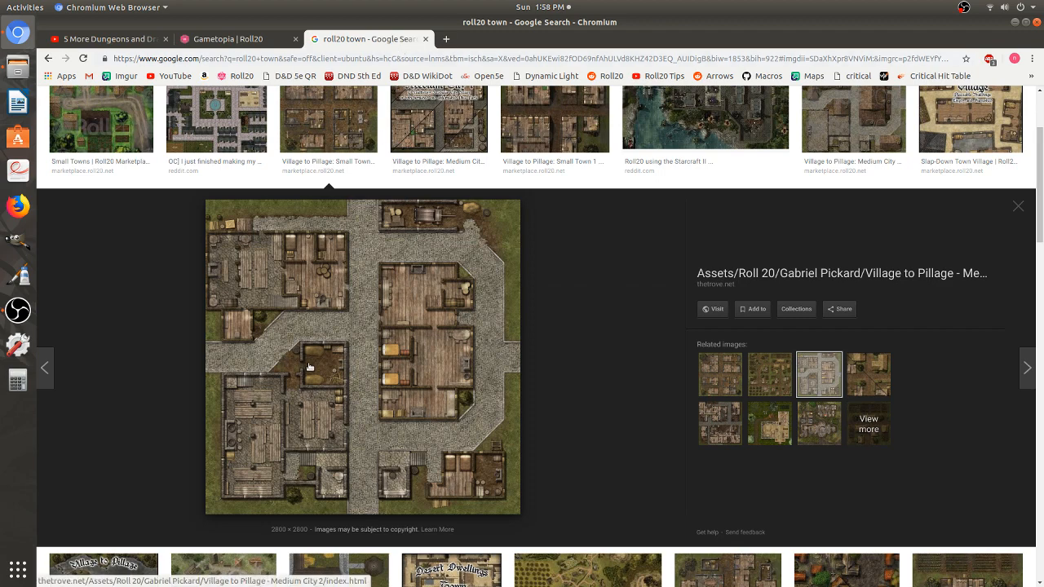
pyautogui.rightClick(318, 326)
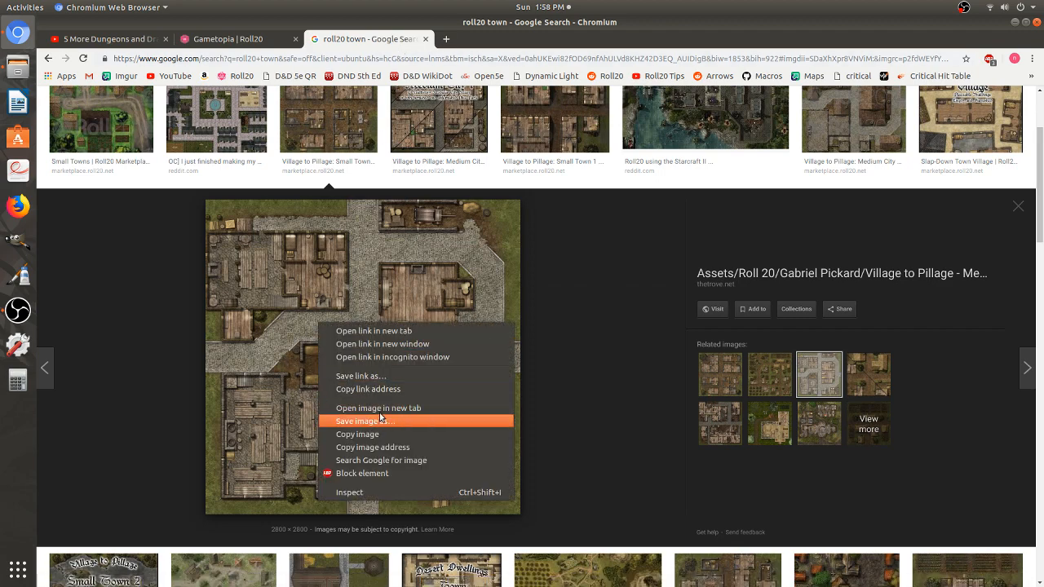
pyautogui.click(351, 332)
pyautogui.middleClick(390, 40)
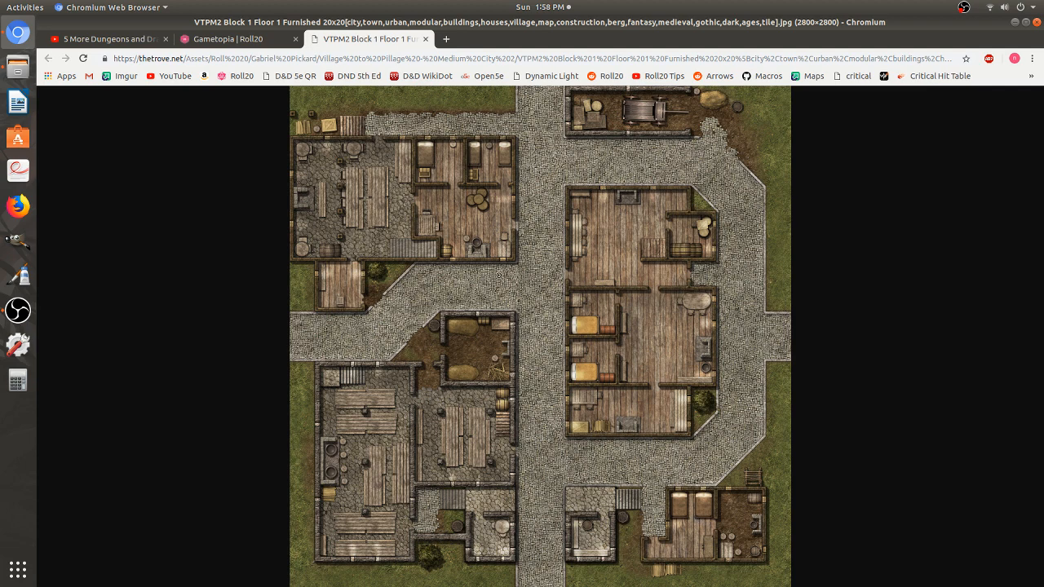
pyautogui.middleClick(365, 43)
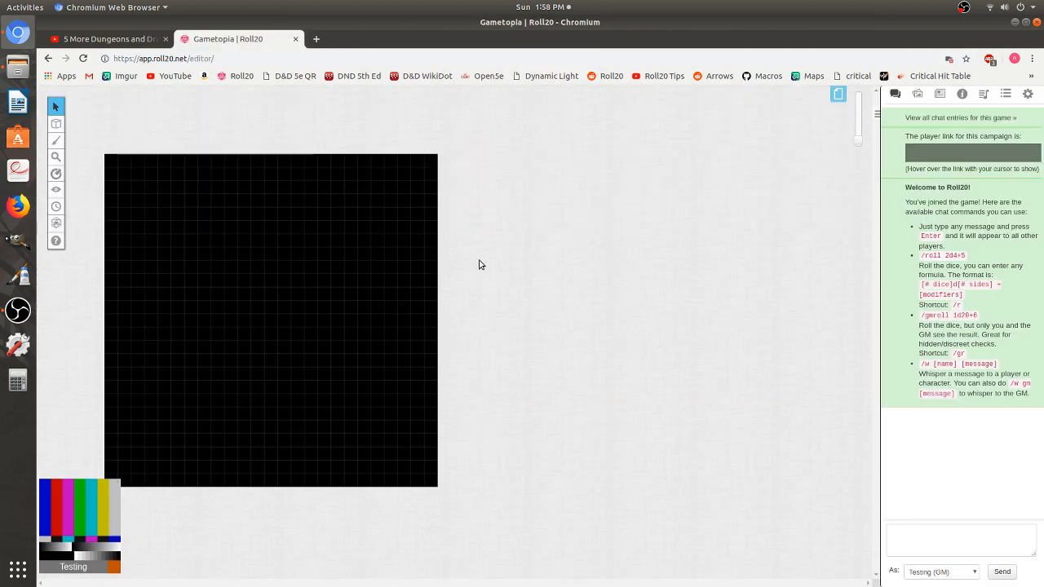
# Step: Show the art library and place the VTPM2 Block 1 Floor 1 map image from the Downloads folder on the Start page
pyautogui.moveTo(57, 102)
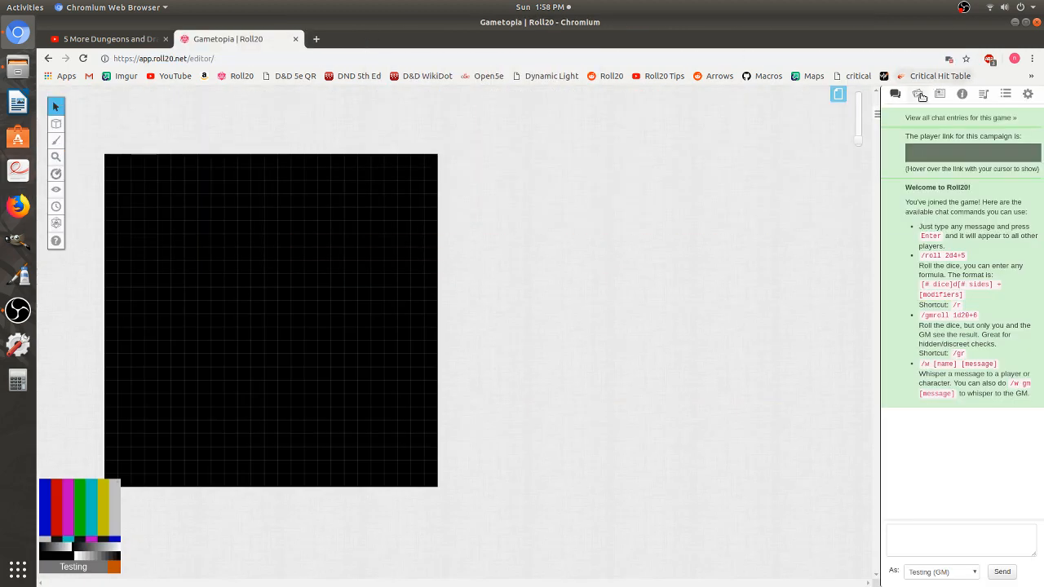
pyautogui.click(919, 95)
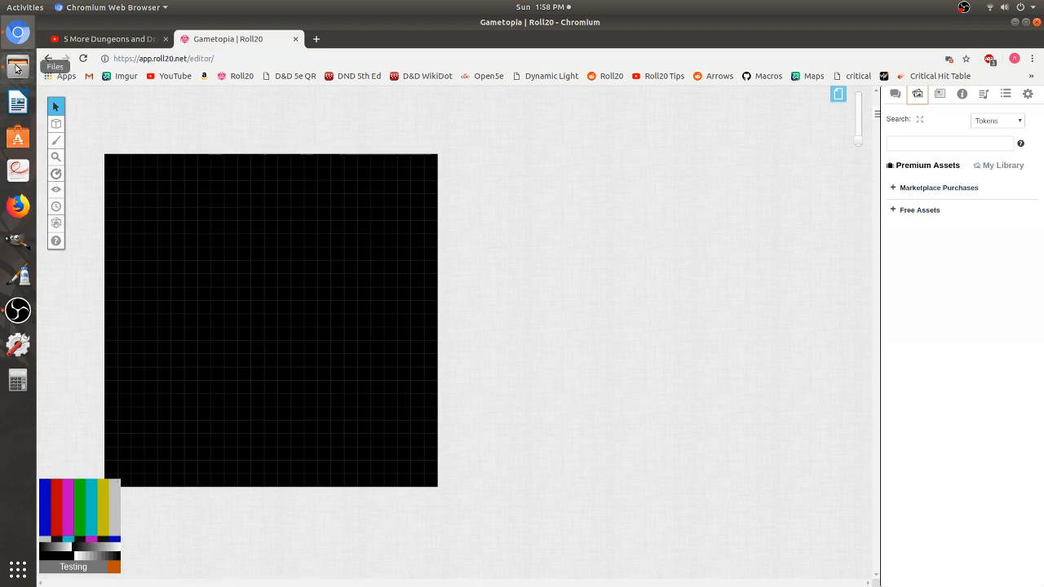
pyautogui.click(17, 68)
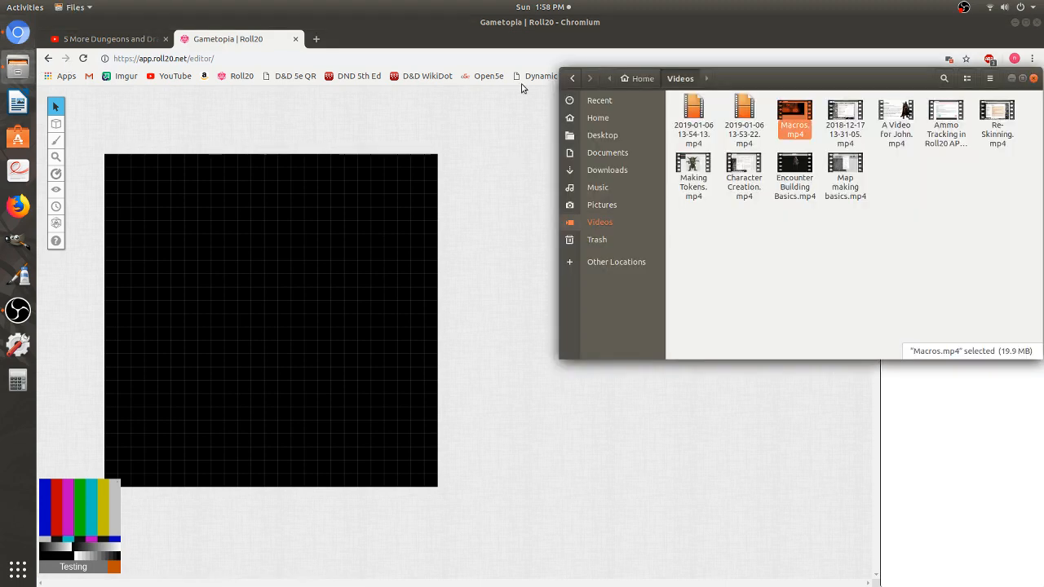
pyautogui.click(608, 168)
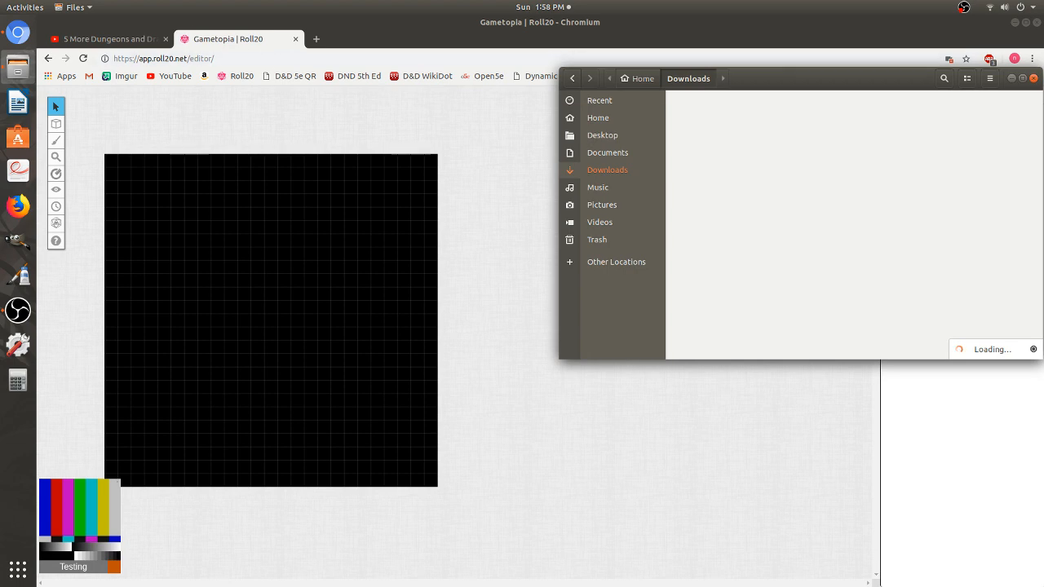
pyautogui.moveTo(825, 78); pyautogui.dragTo(601, 116)
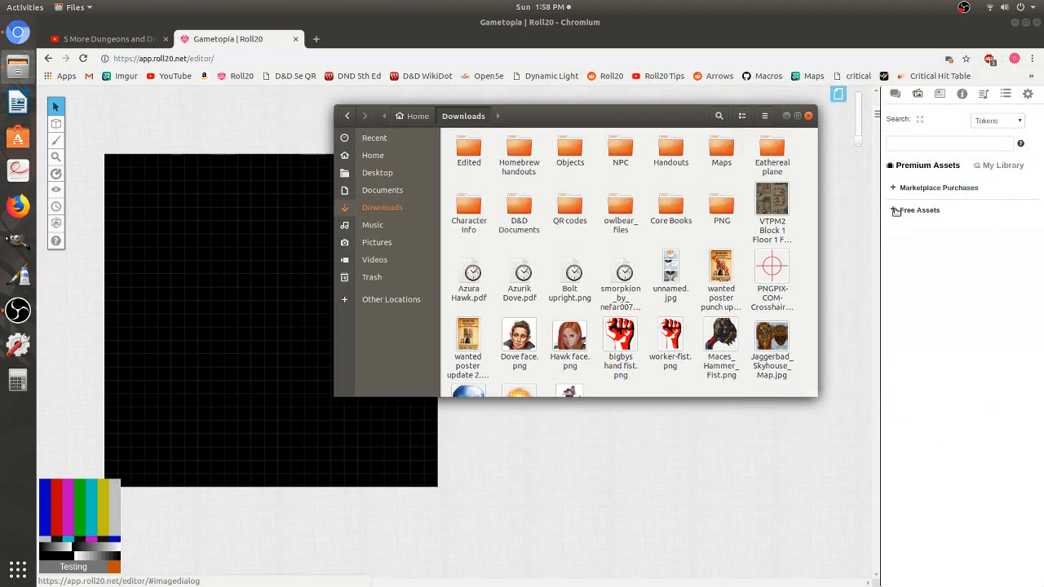
pyautogui.moveTo(771, 200); pyautogui.dragTo(217, 280)
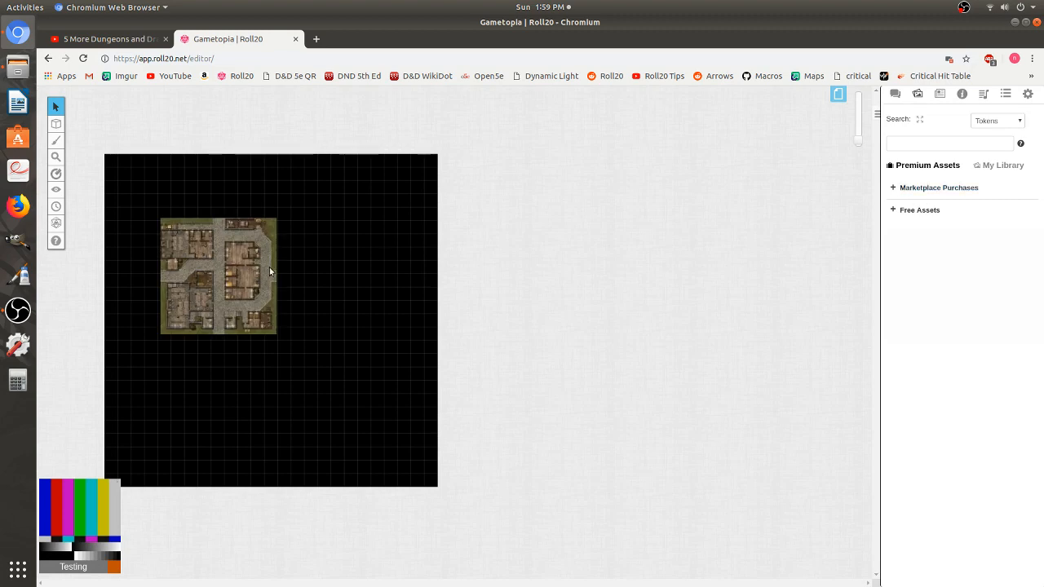
# Step: Move the town map to one square in from the page's upper-left corner and resize it to about 9 by 9 squares
pyautogui.click(169, 218)
pyautogui.moveTo(169, 219); pyautogui.dragTo(160, 205)
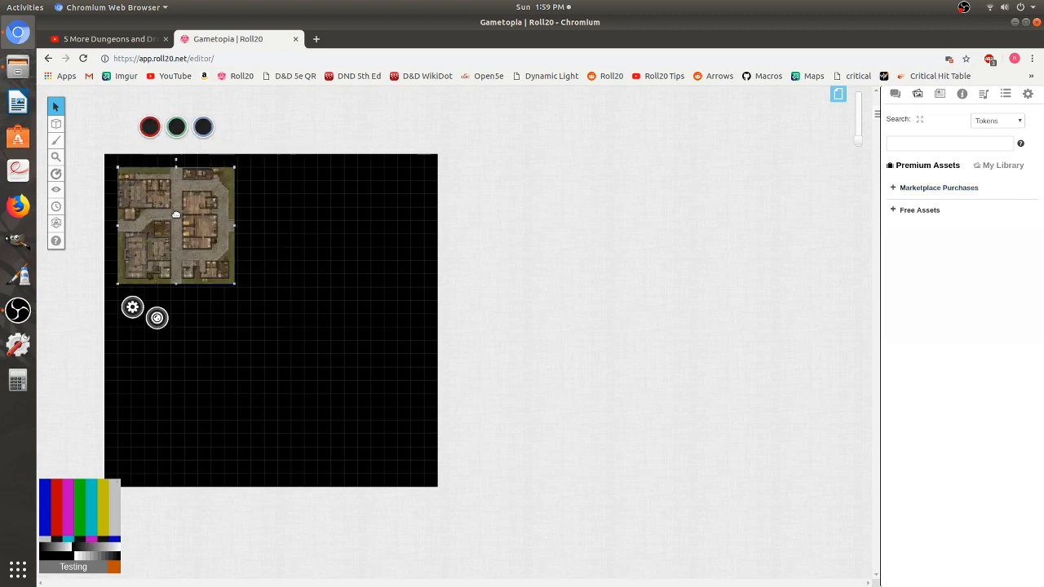
pyautogui.scroll(2, 176, 214)
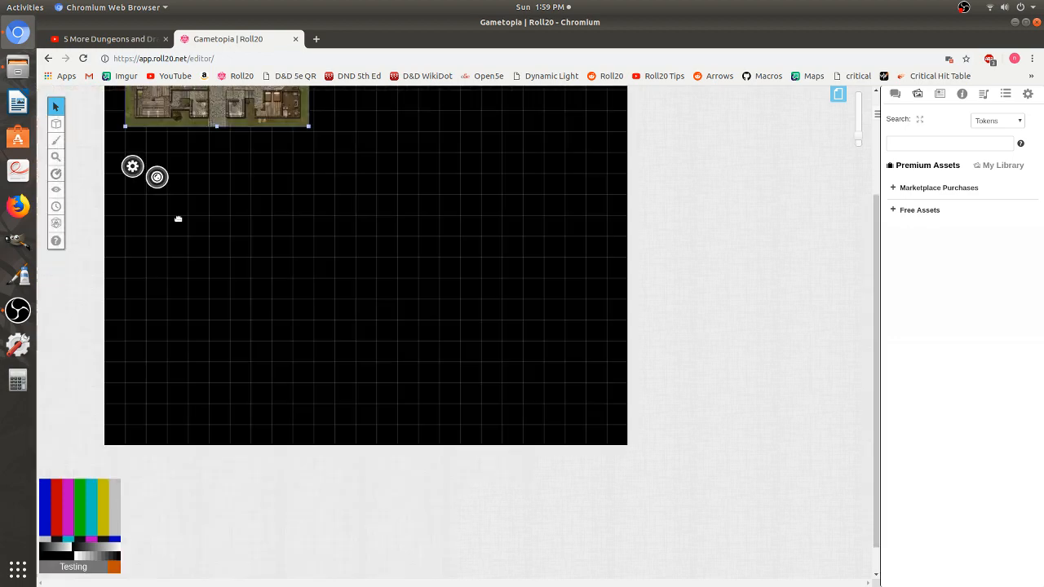
pyautogui.scroll(2, 266, 228)
pyautogui.scroll(3, 217, 180)
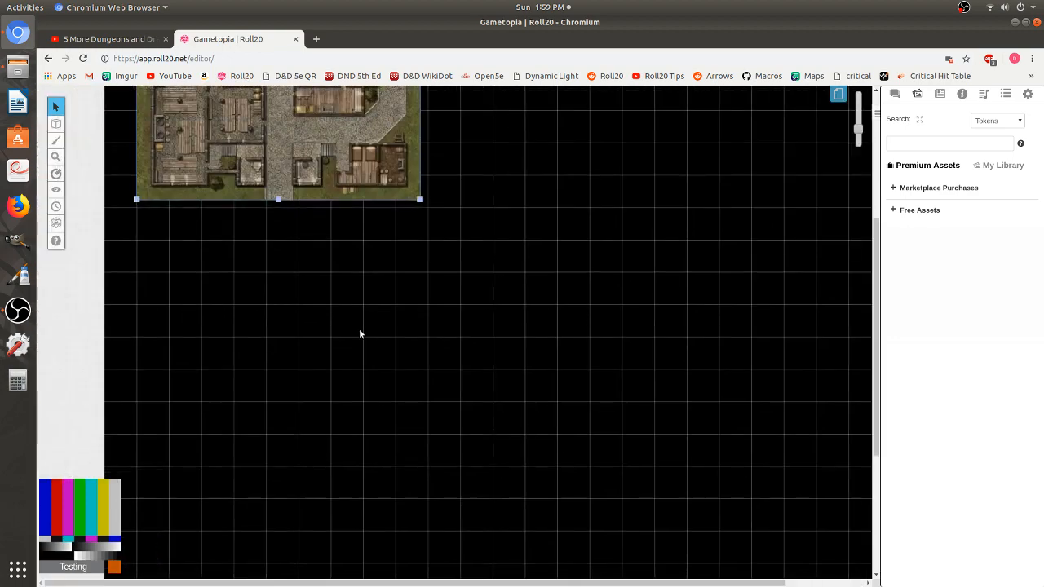
pyautogui.scroll(2, 322, 314)
pyautogui.hscroll(-6, 471, 401)
pyautogui.scroll(8, 471, 400)
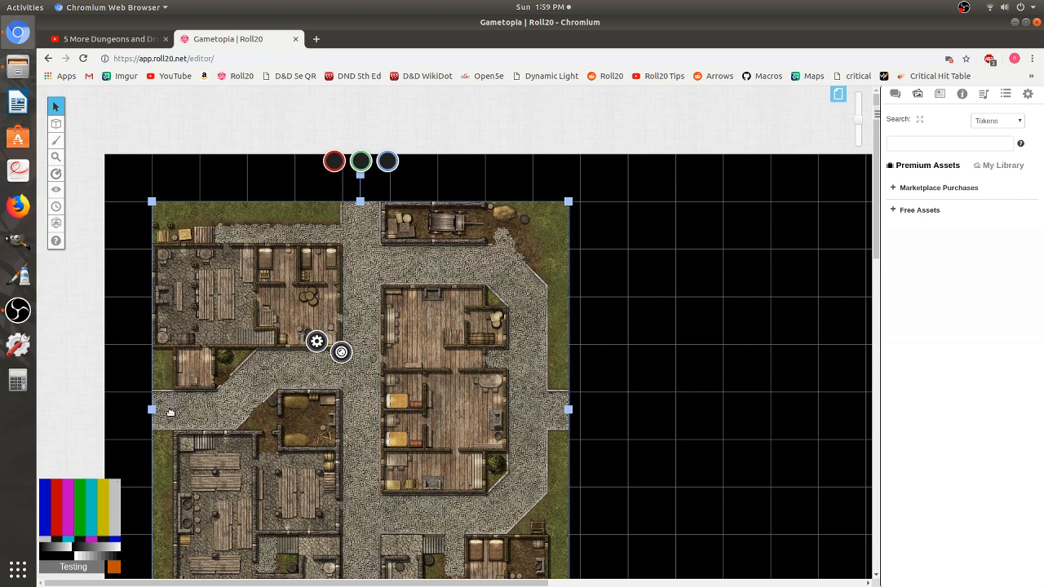
pyautogui.scroll(-3, 173, 404)
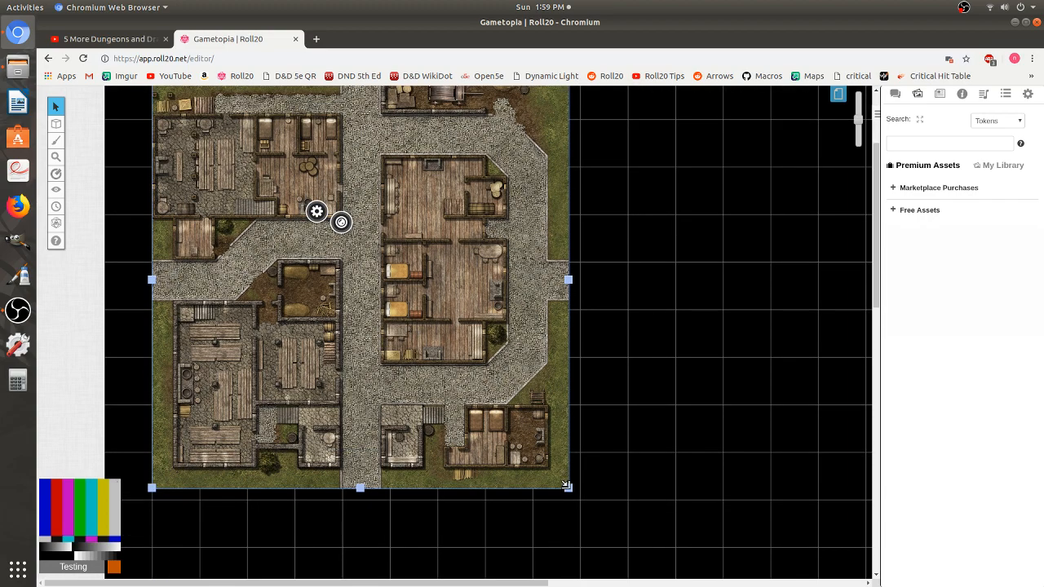
pyautogui.moveTo(593, 503); pyautogui.dragTo(545, 519)
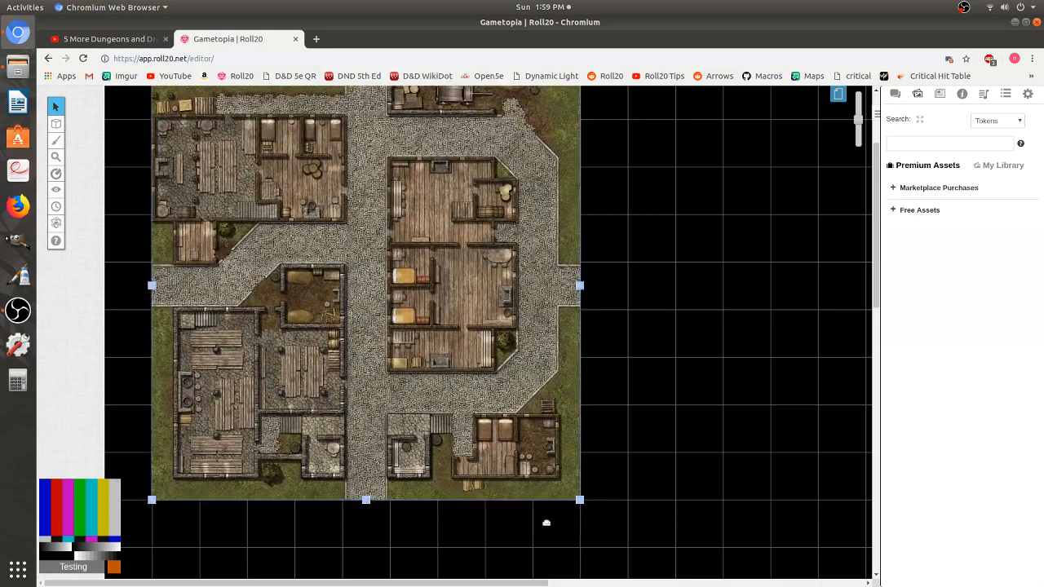
# Step: Check the pixel width and height of the VTPM2 Block 1 Floor 1 map file in the Downloads folder, then close its properties
pyautogui.rightClick(259, 254)
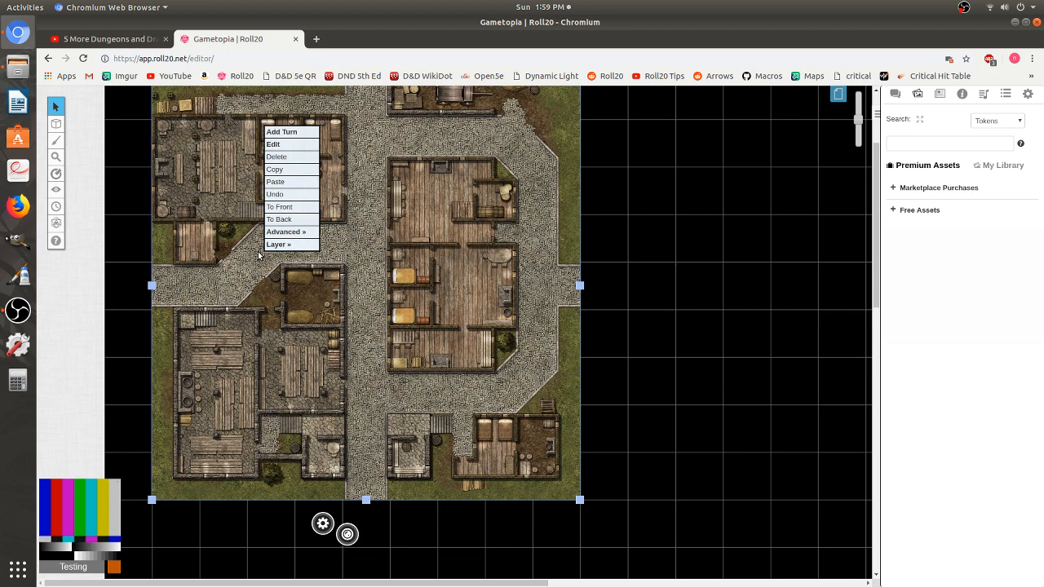
pyautogui.click(18, 66)
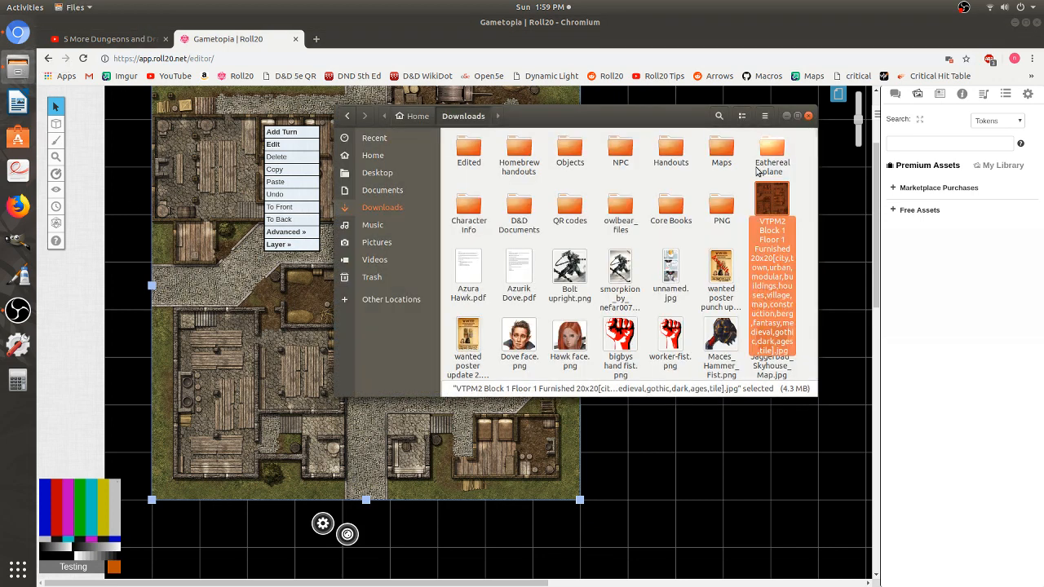
pyautogui.rightClick(771, 207)
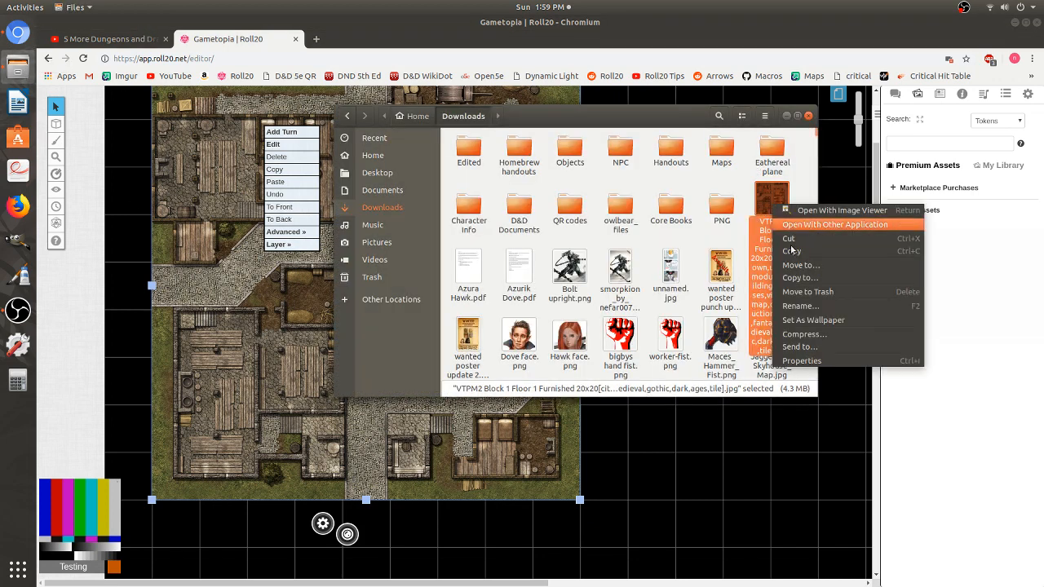
pyautogui.click(816, 363)
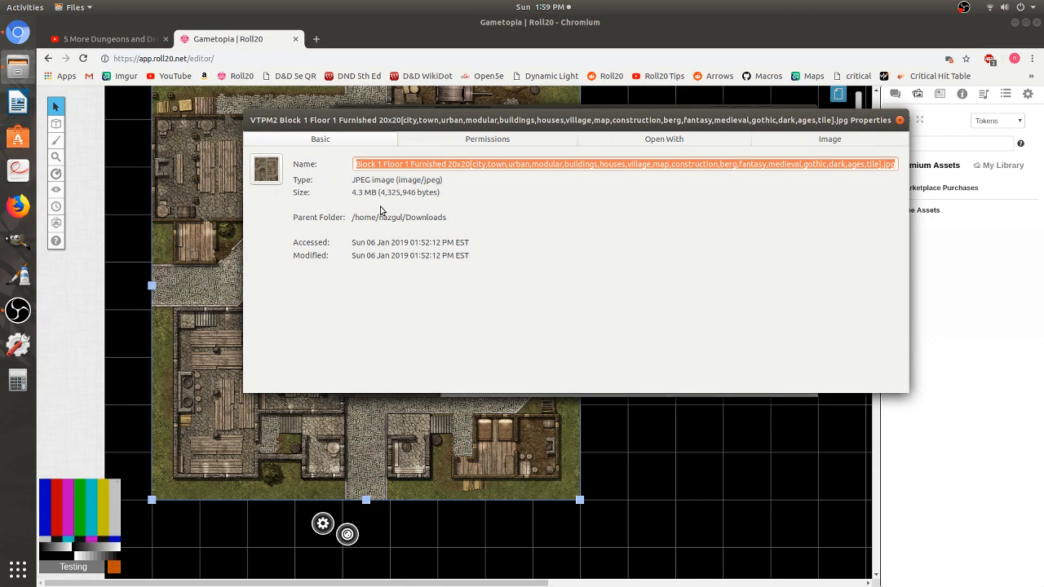
pyautogui.click(833, 144)
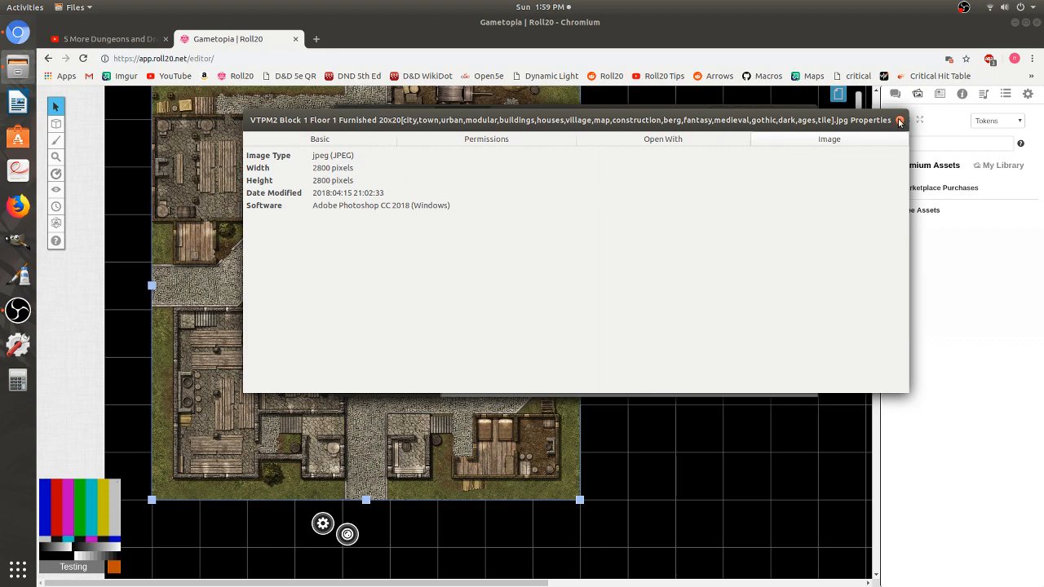
pyautogui.click(900, 121)
pyautogui.click(271, 288)
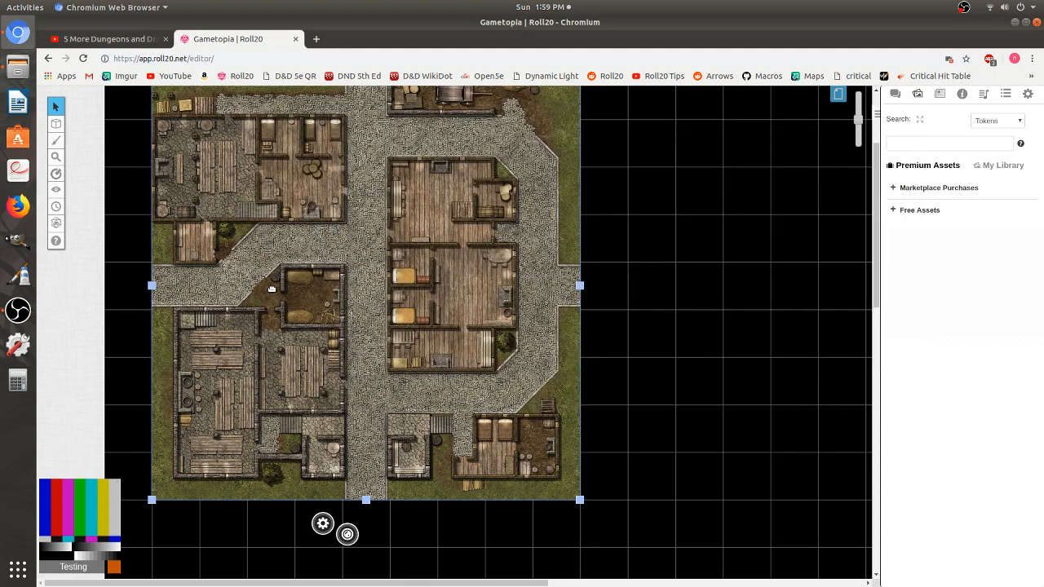
# Step: Set the town map's dimensions to 2800 by 2800 pixels
pyautogui.rightClick(271, 289)
pyautogui.moveTo(323, 284)
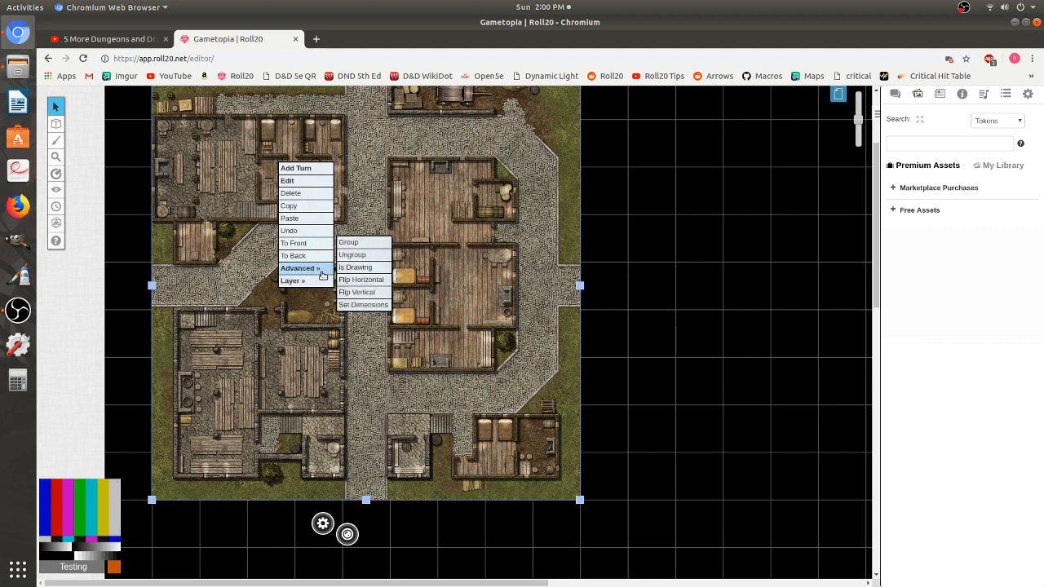
pyautogui.click(359, 305)
pyautogui.doubleClick(482, 344)
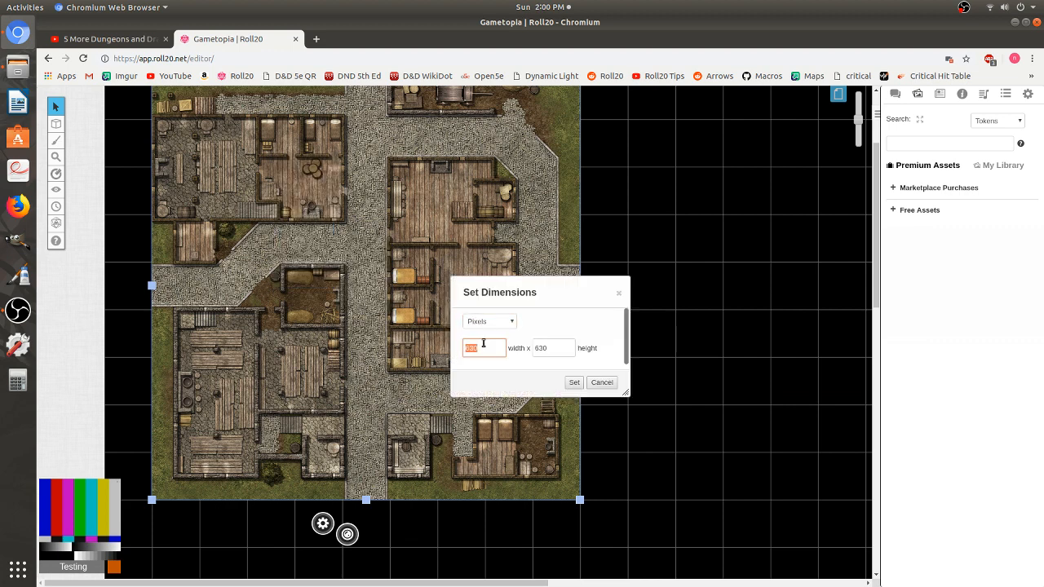
pyautogui.write('2800')
pyautogui.doubleClick(567, 351)
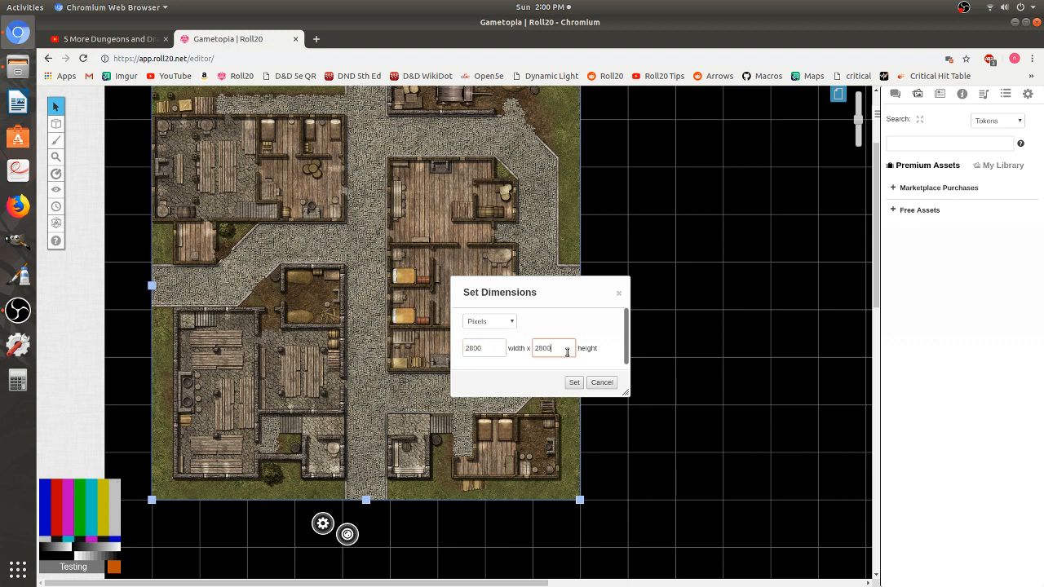
pyautogui.click(573, 382)
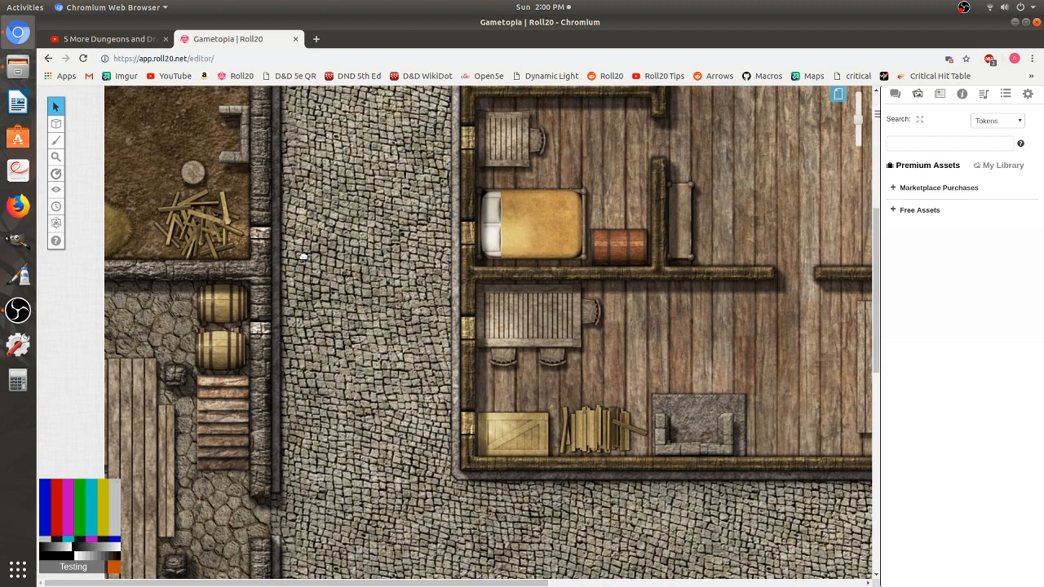
# Step: Move the enlarged town map to one square in from the page's upper-left corner
pyautogui.scroll(-4, 340, 251)
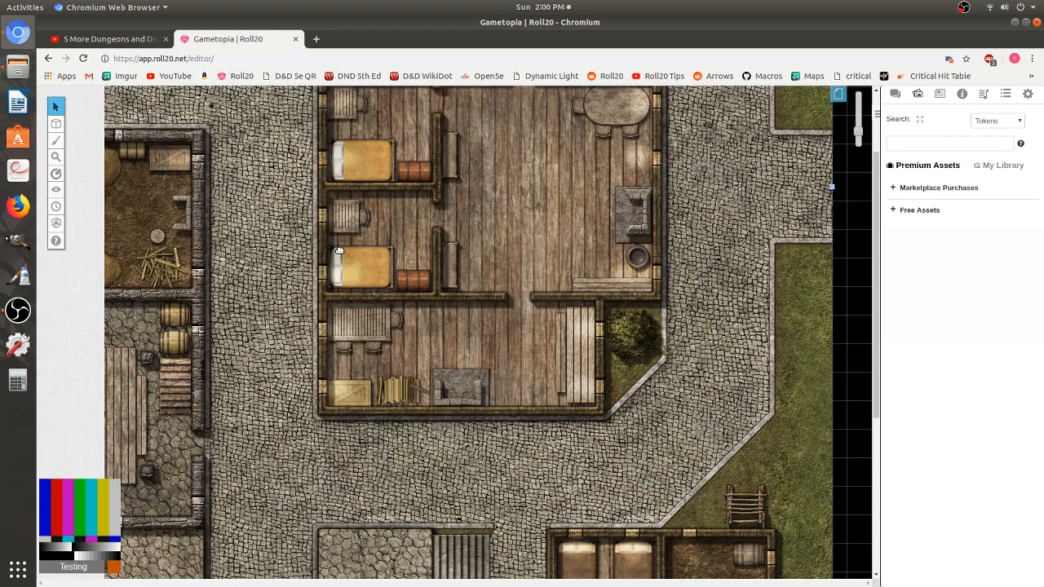
pyautogui.scroll(-5, 360, 268)
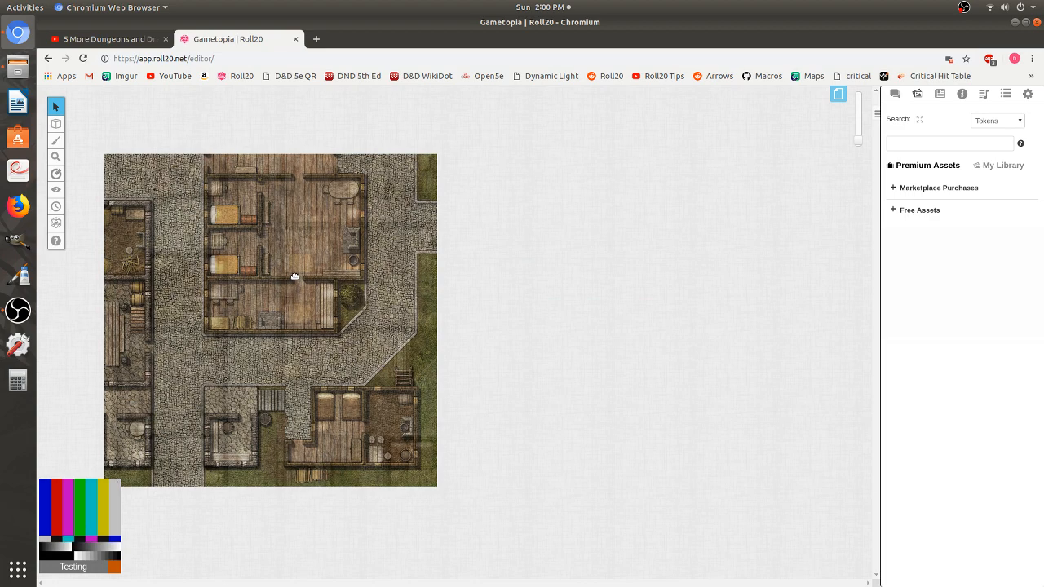
pyautogui.moveTo(203, 233); pyautogui.dragTo(270, 286)
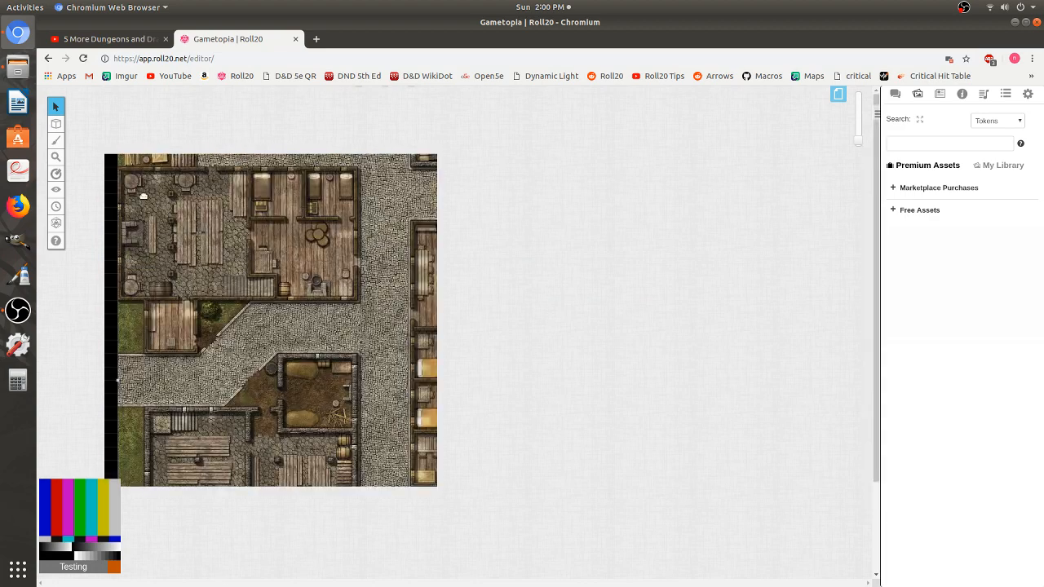
pyautogui.moveTo(142, 197); pyautogui.dragTo(142, 226)
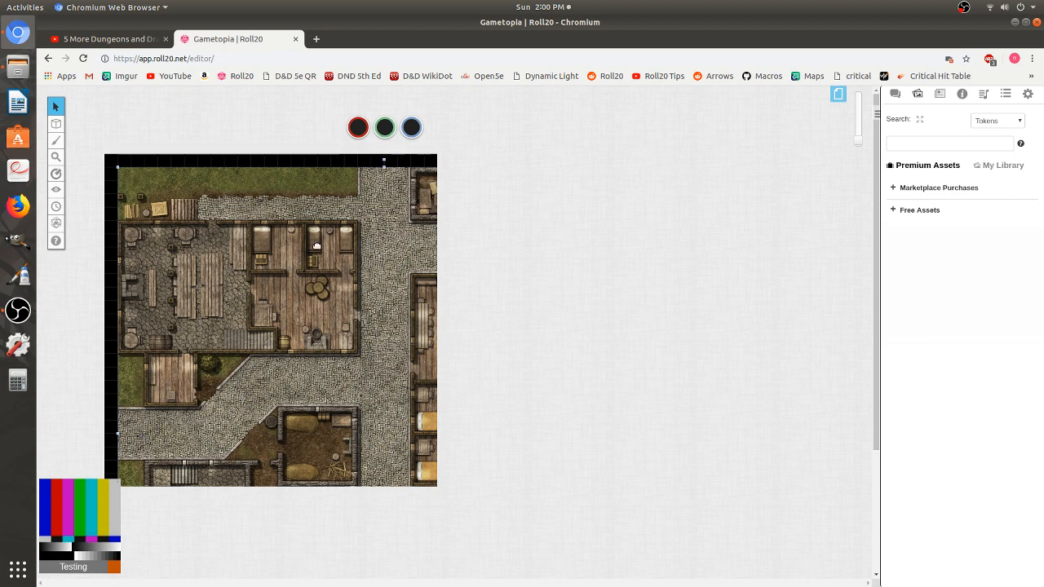
# Step: Change the Start page's grid color to red and raise the grid opacity to nearly full
pyautogui.click(837, 94)
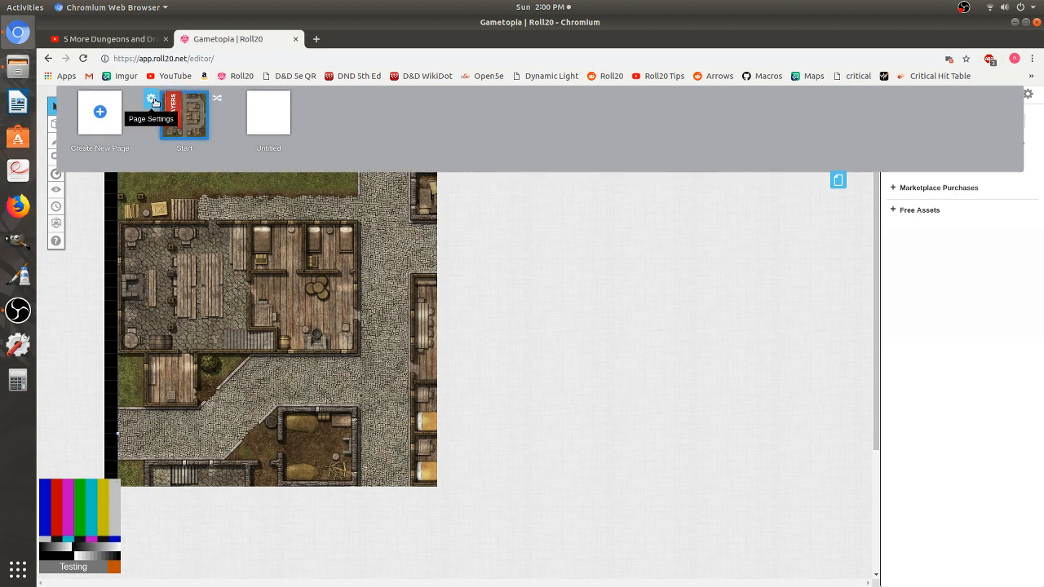
pyautogui.click(151, 99)
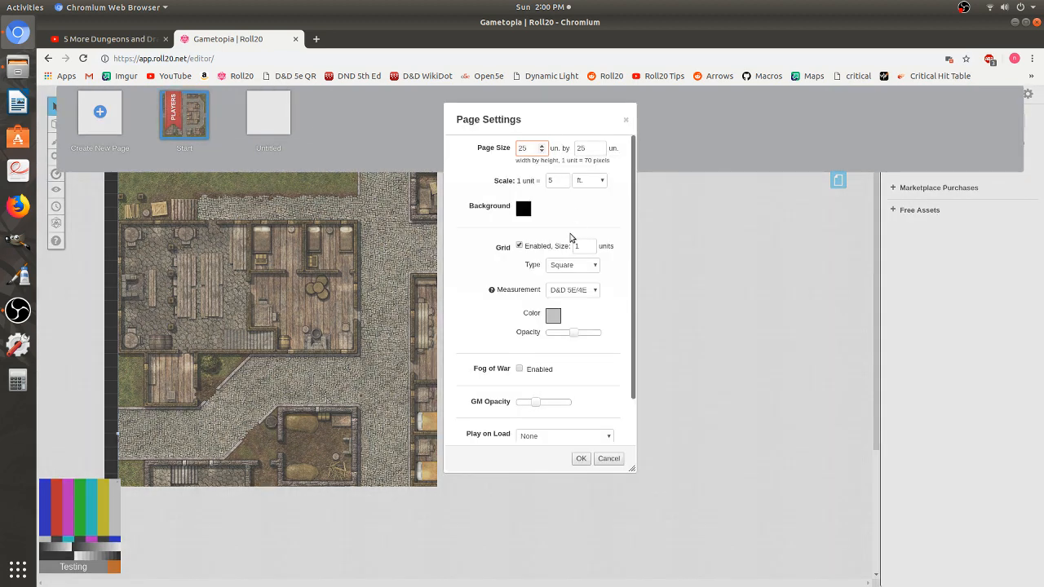
pyautogui.click(551, 316)
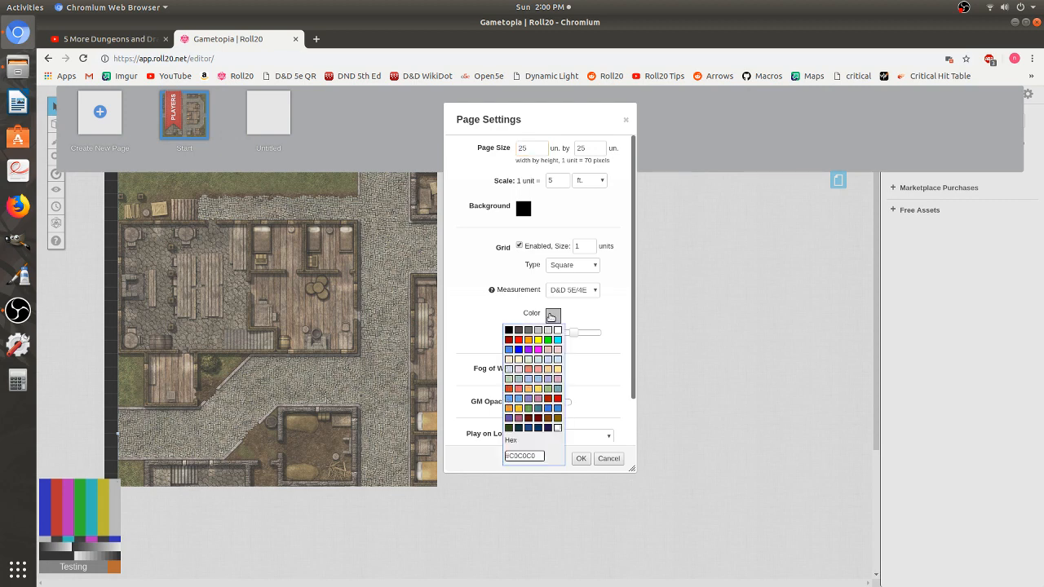
pyautogui.click(521, 340)
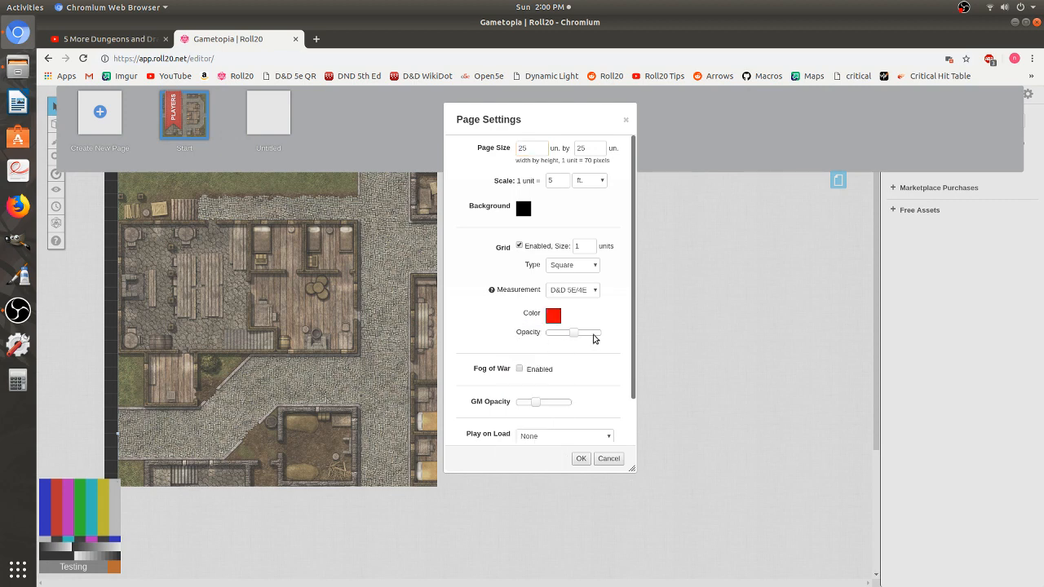
pyautogui.click(580, 458)
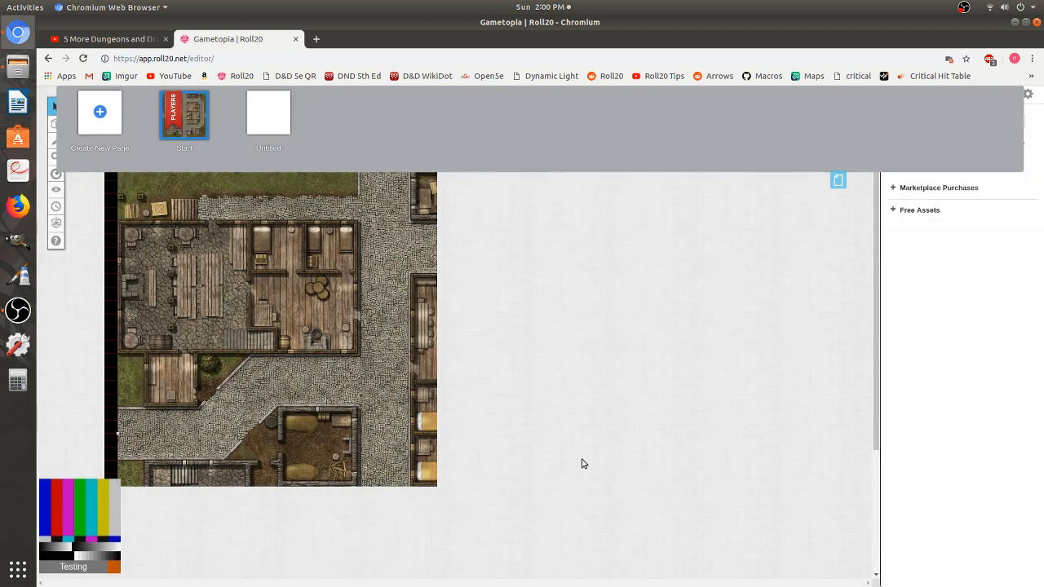
# Step: Move the town map to the Map Layer and check its walls against the red grid
pyautogui.rightClick(272, 244)
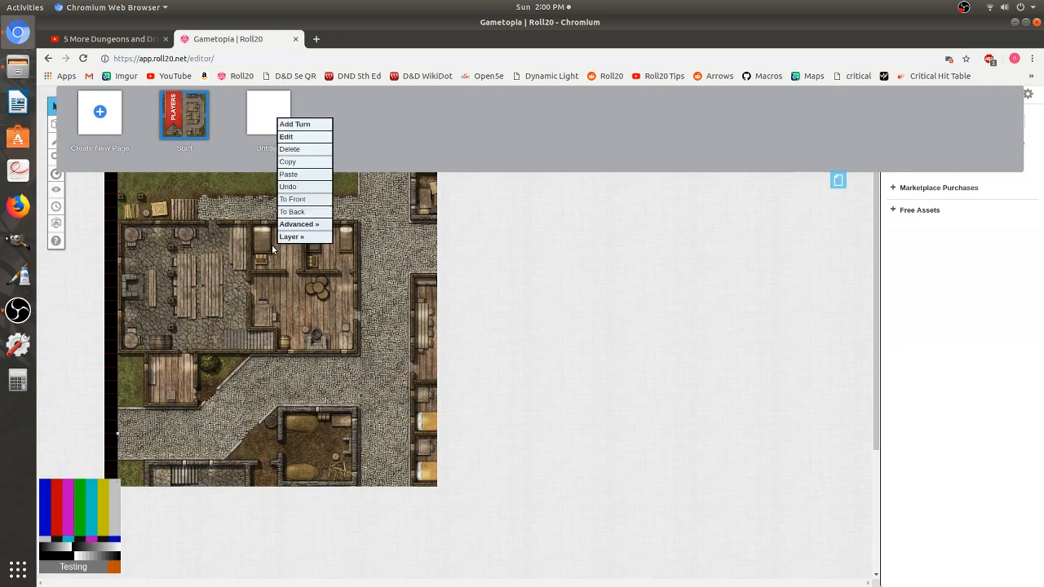
pyautogui.moveTo(324, 237)
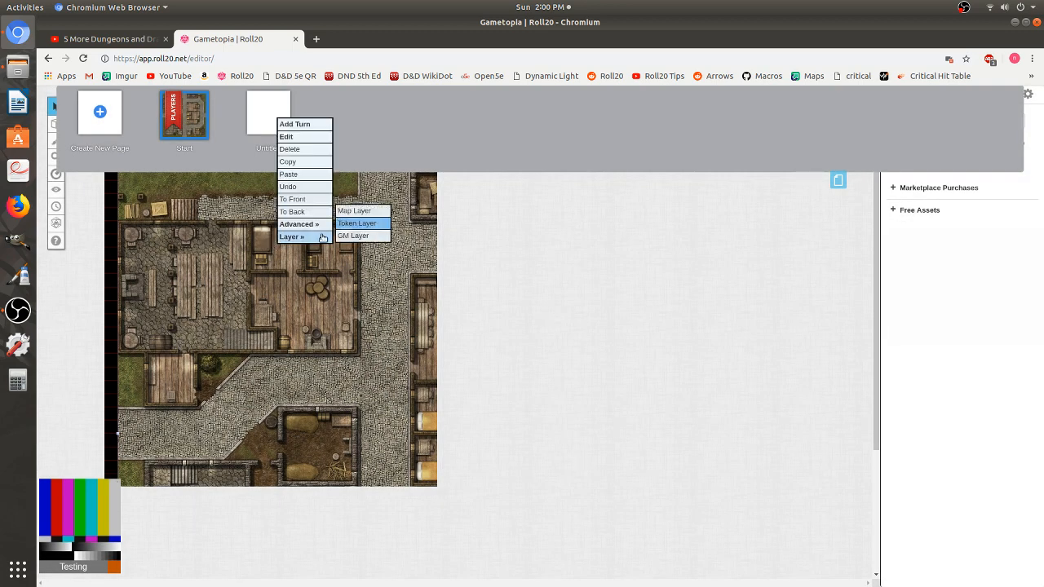
pyautogui.click(365, 212)
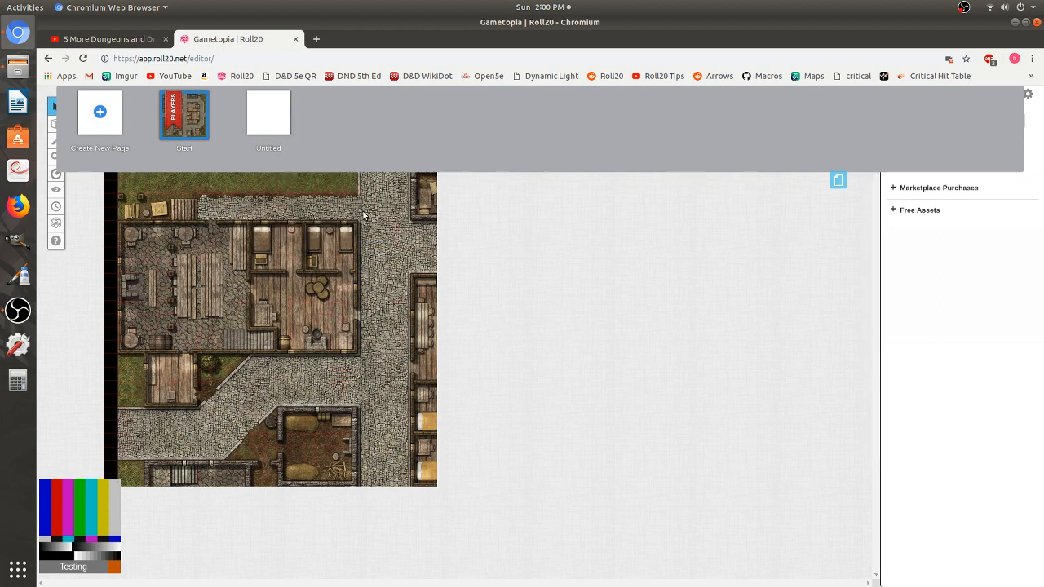
pyautogui.click(838, 181)
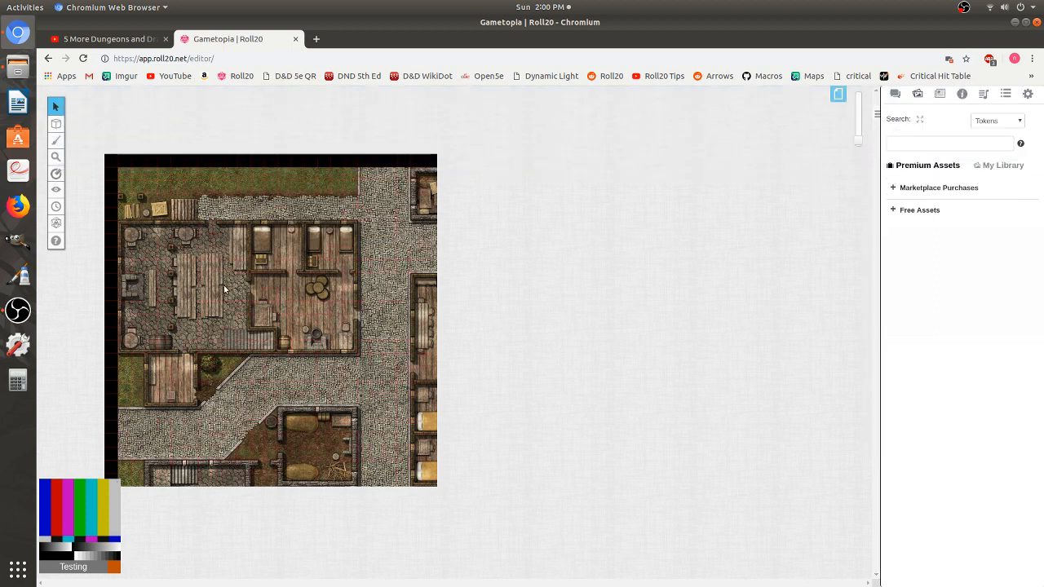
pyautogui.scroll(3, 223, 285)
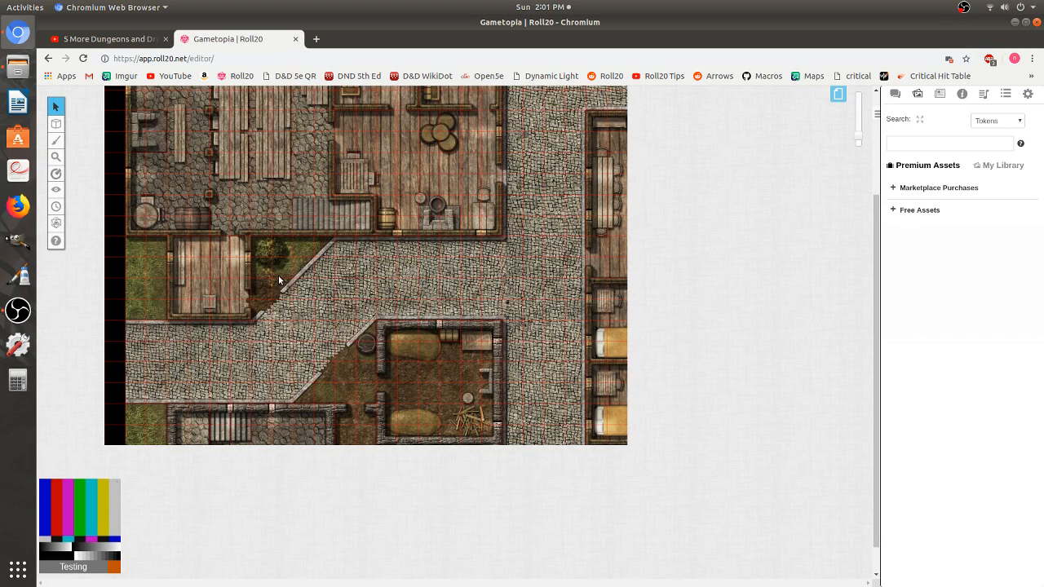
pyautogui.scroll(2, 279, 277)
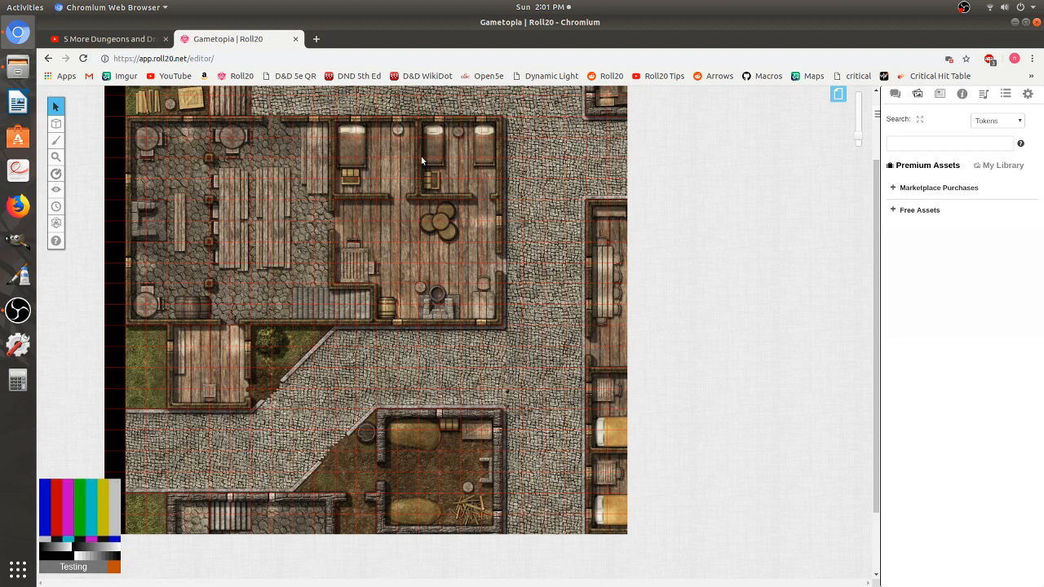
pyautogui.scroll(-3, 284, 324)
pyautogui.scroll(4, 286, 324)
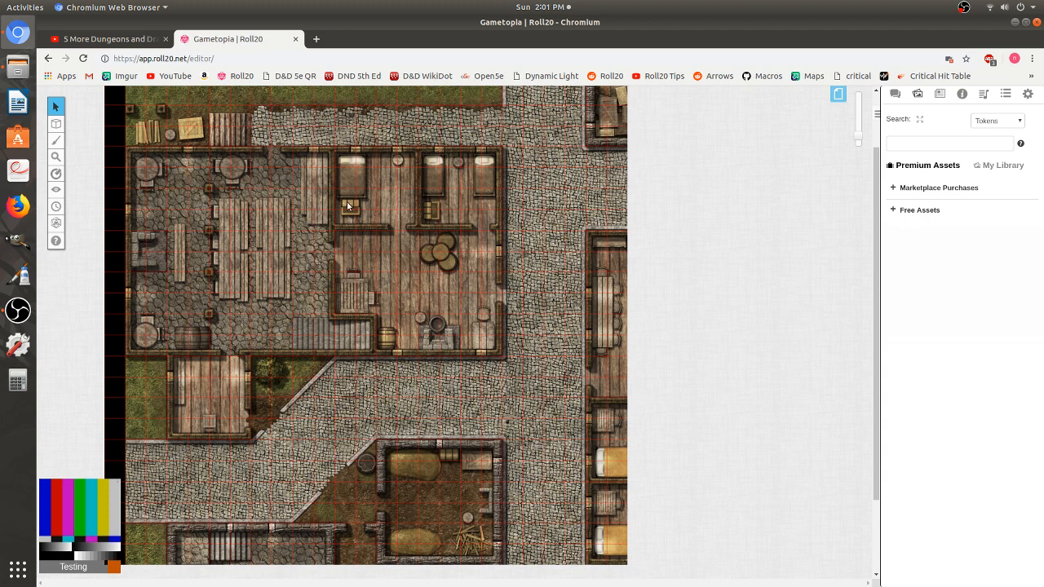
# Step: Set the Start page's size to 50 by 50 units
pyautogui.click(839, 95)
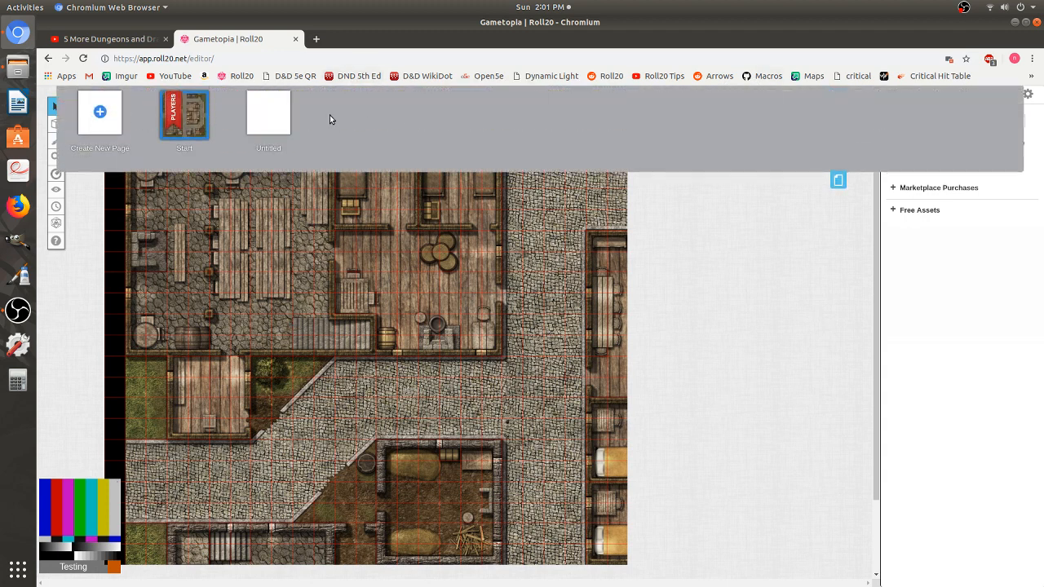
pyautogui.click(153, 103)
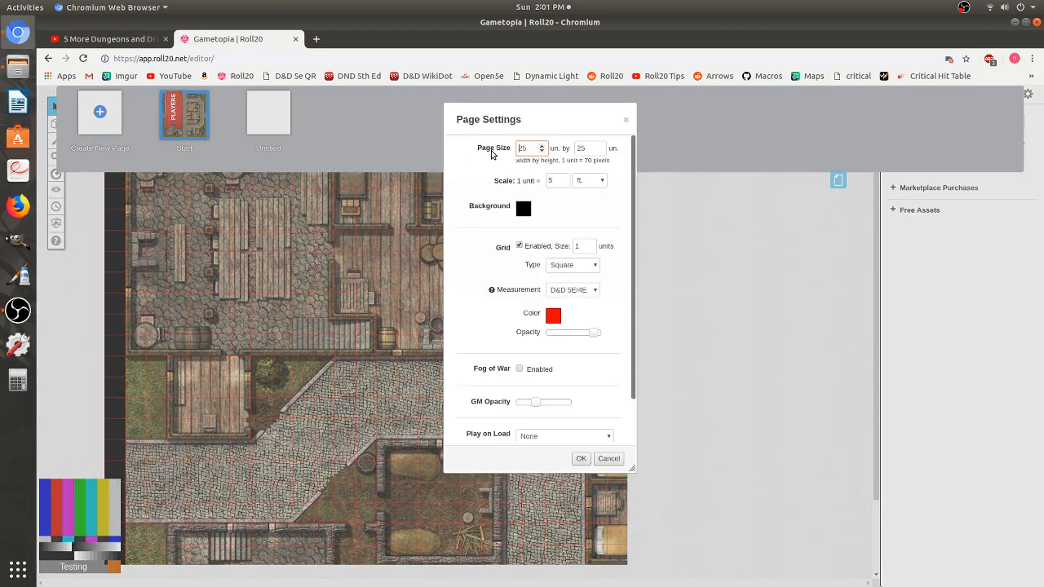
pyautogui.doubleClick(525, 144)
pyautogui.write('50')
pyautogui.doubleClick(586, 147)
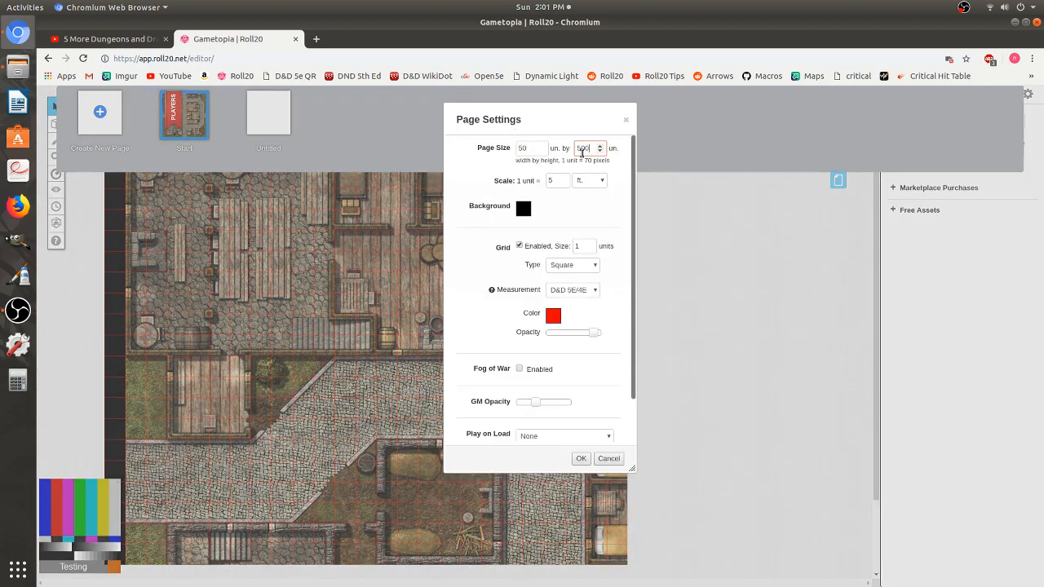
pyautogui.press('BackSpace')
pyautogui.click(581, 459)
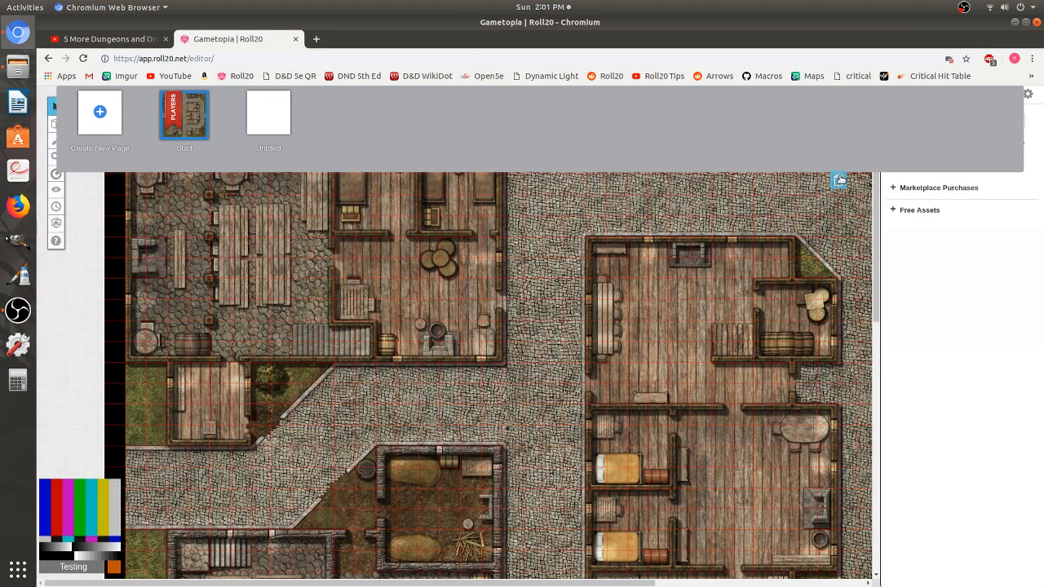
pyautogui.click(838, 180)
# Step: Switch to the map layer, select the town map and examine how its edges and walls line up with the grid
pyautogui.scroll(-2, 425, 242)
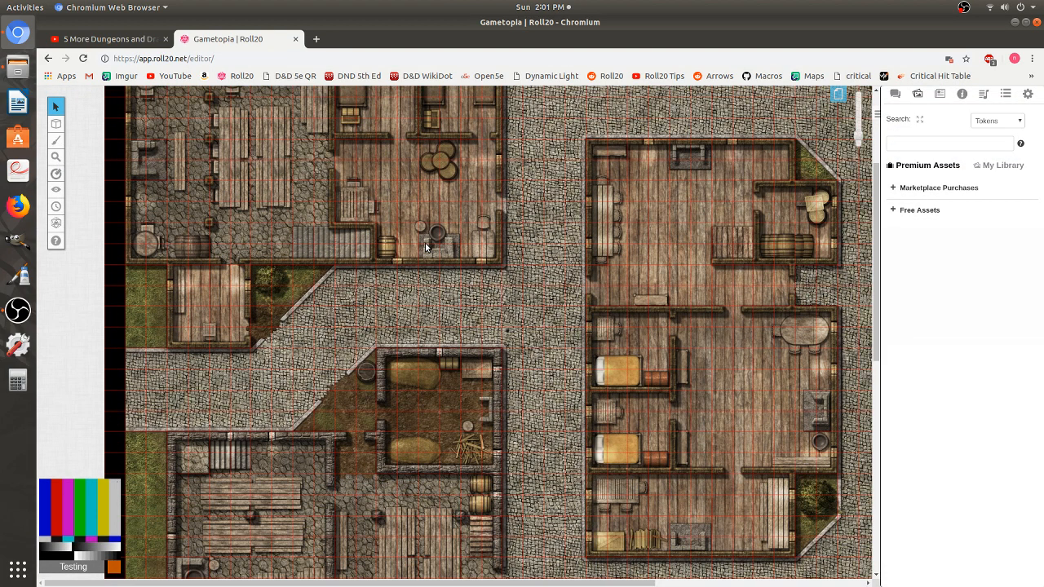
pyautogui.scroll(-3, 415, 246)
pyautogui.scroll(3, 414, 246)
pyautogui.scroll(-3, 415, 246)
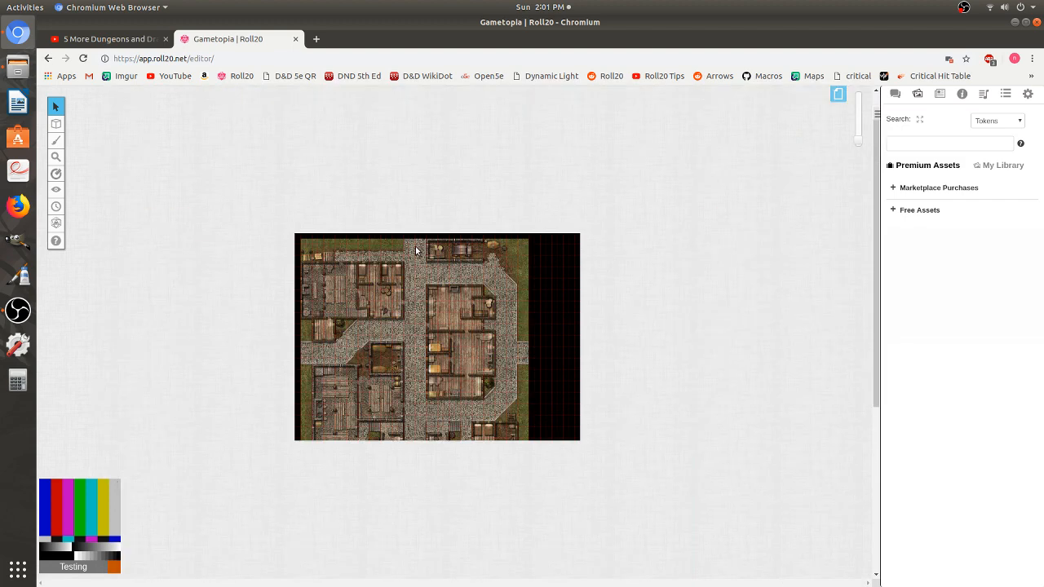
pyautogui.scroll(2, 264, 324)
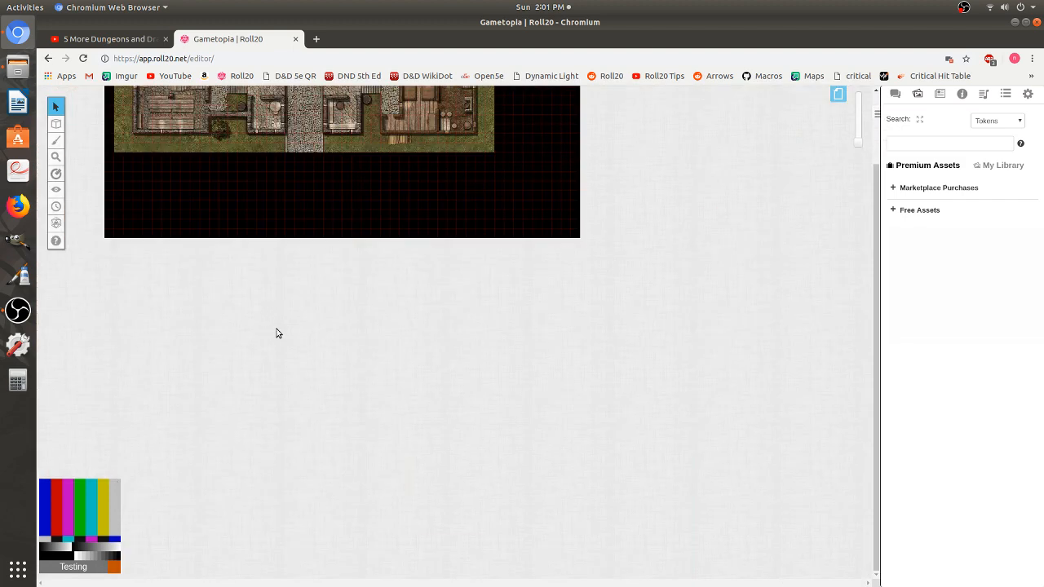
pyautogui.scroll(3, 284, 315)
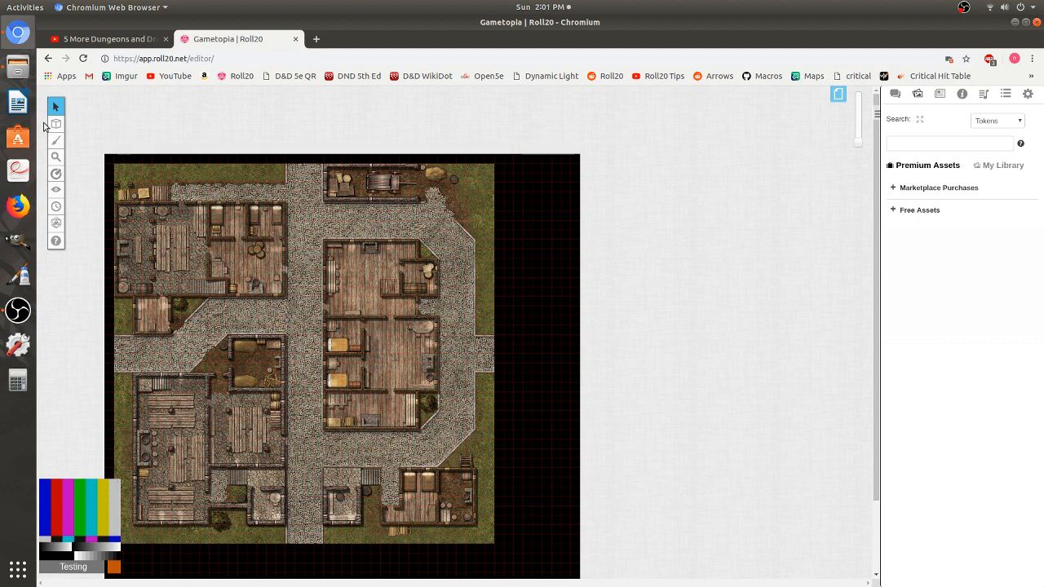
pyautogui.click(102, 118)
pyautogui.click(157, 197)
pyautogui.scroll(3, 280, 327)
pyautogui.hscroll(-4, 453, 344)
pyautogui.scroll(1, 453, 344)
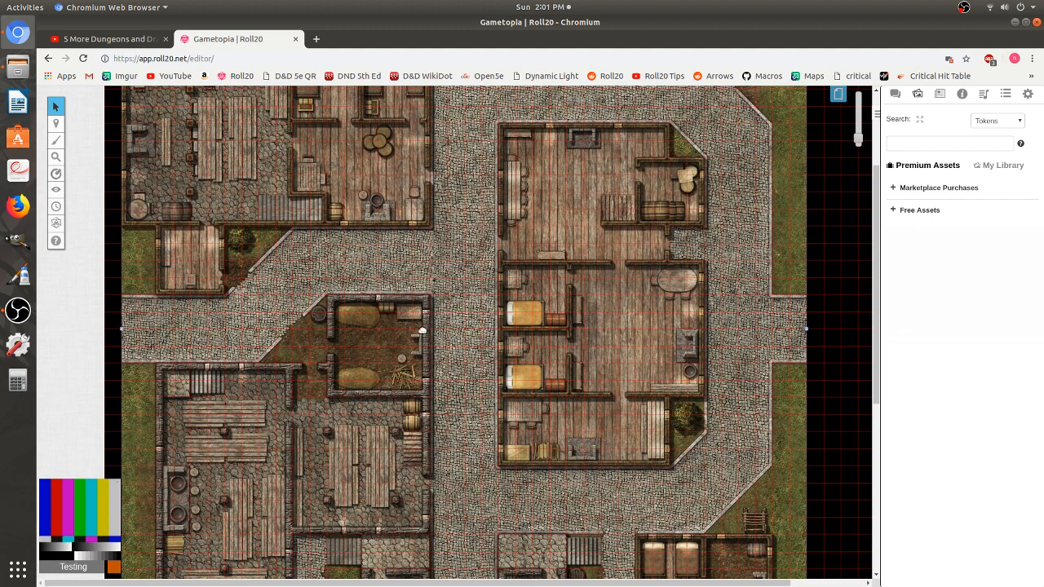
pyautogui.scroll(3, 245, 295)
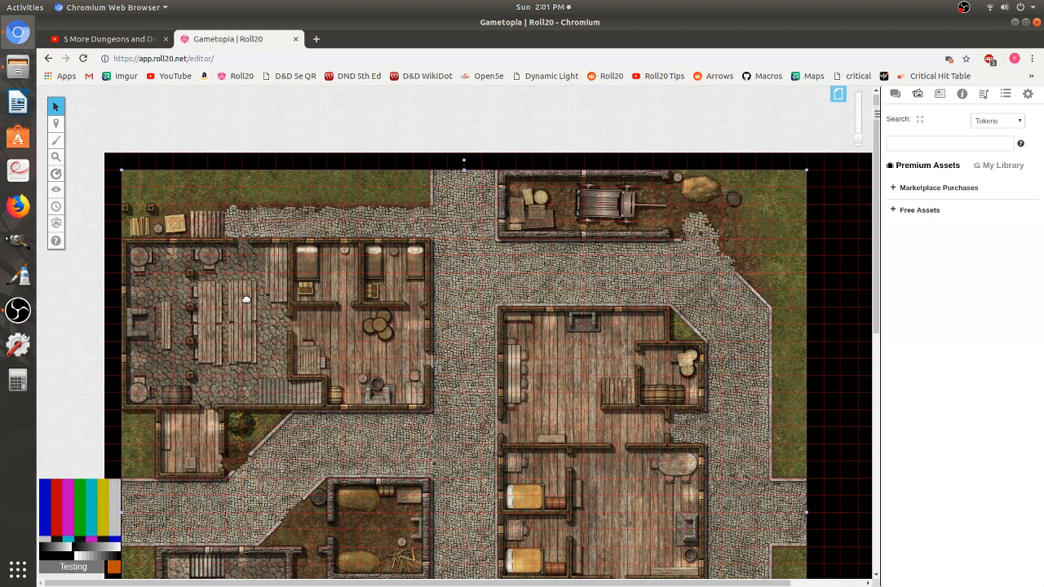
pyautogui.scroll(-5, 246, 299)
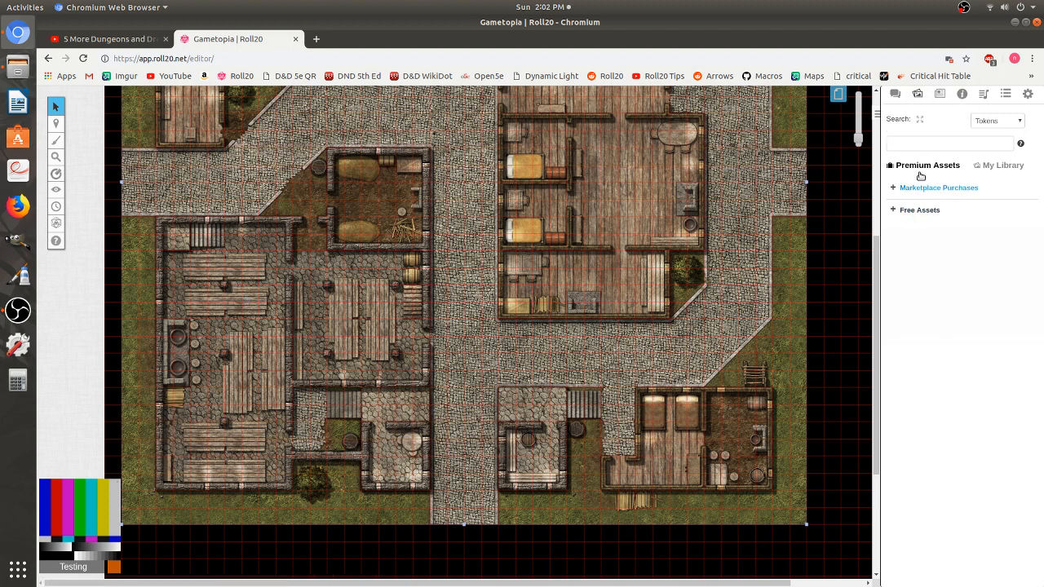
# Step: Expand the Free Assets in the art library and list the tokens of the 01 - Characters set
pyautogui.click(894, 214)
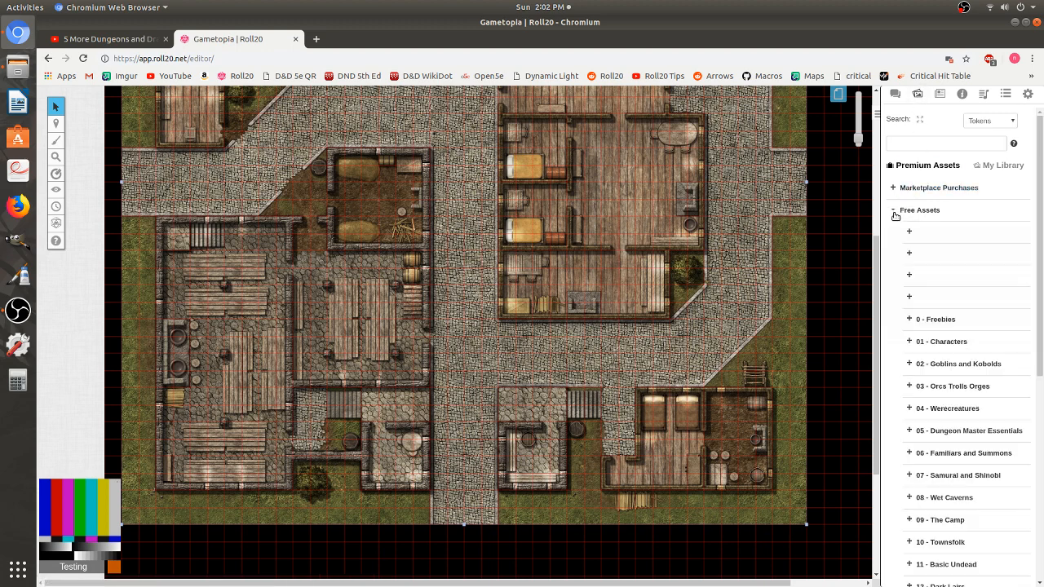
pyautogui.click(909, 252)
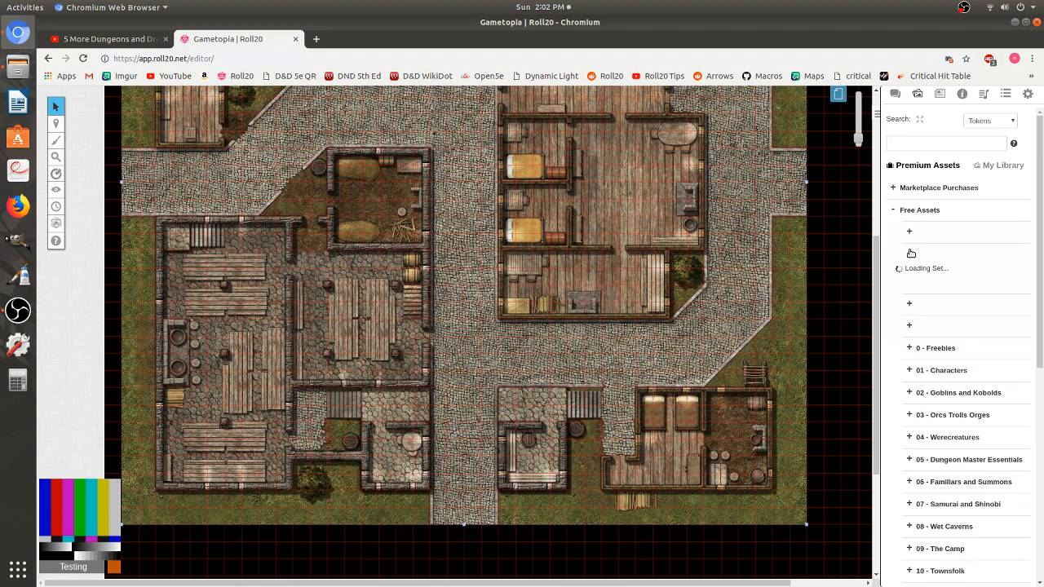
pyautogui.click(910, 252)
pyautogui.scroll(-2, 933, 288)
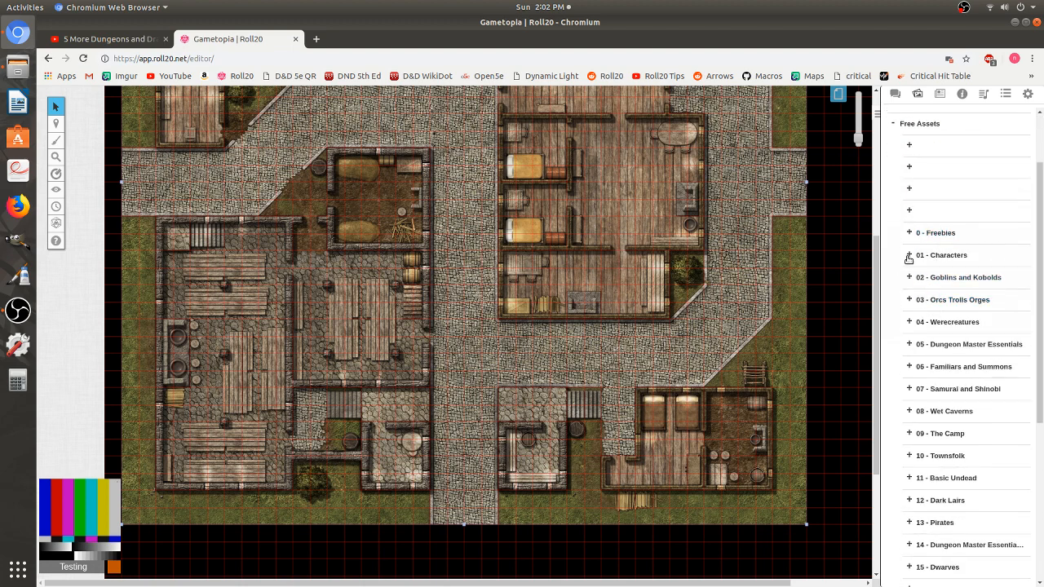
pyautogui.click(910, 256)
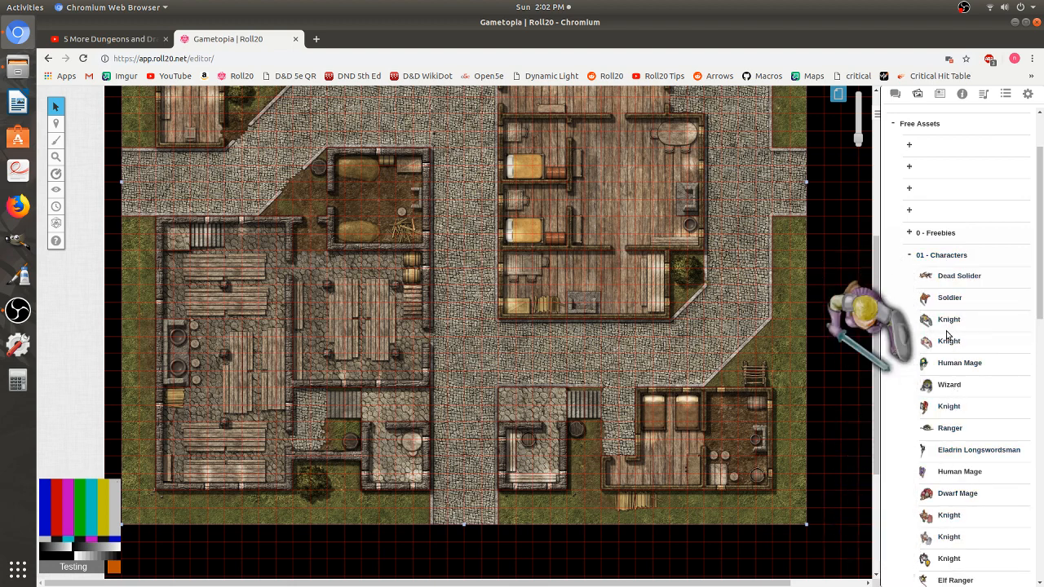
# Step: Browse past the 01 - Characters and 0 - Freebies sets and list the tokens of the 10 - Townsfolk set
pyautogui.click(912, 255)
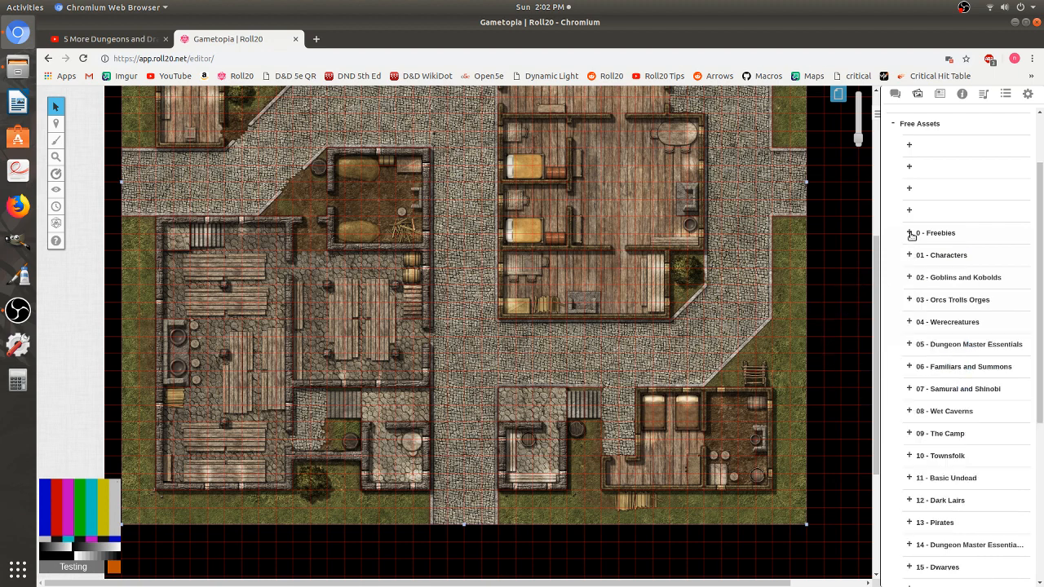
pyautogui.click(912, 234)
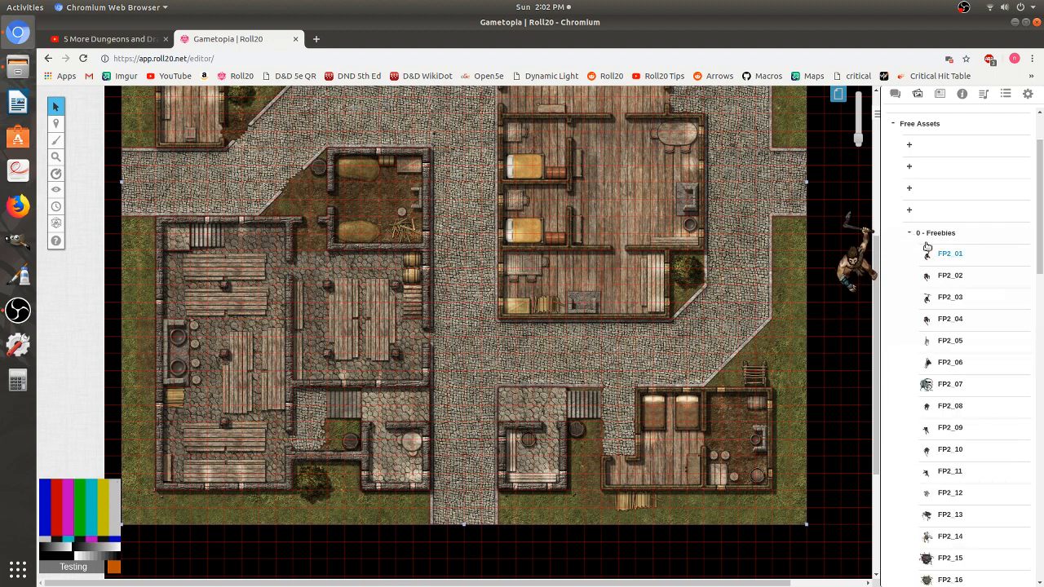
pyautogui.click(909, 233)
pyautogui.scroll(-3, 962, 261)
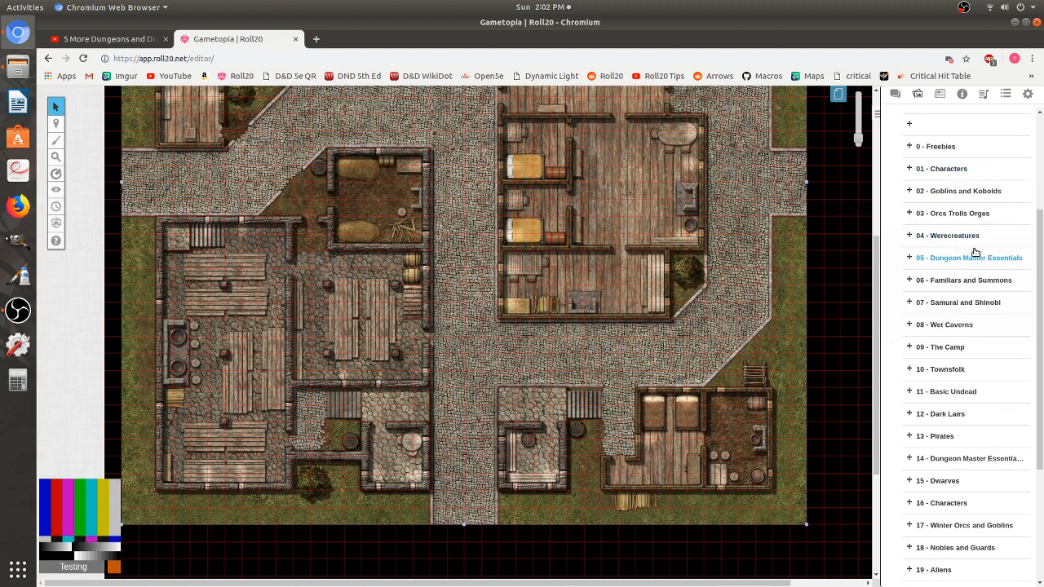
pyautogui.scroll(-1, 968, 348)
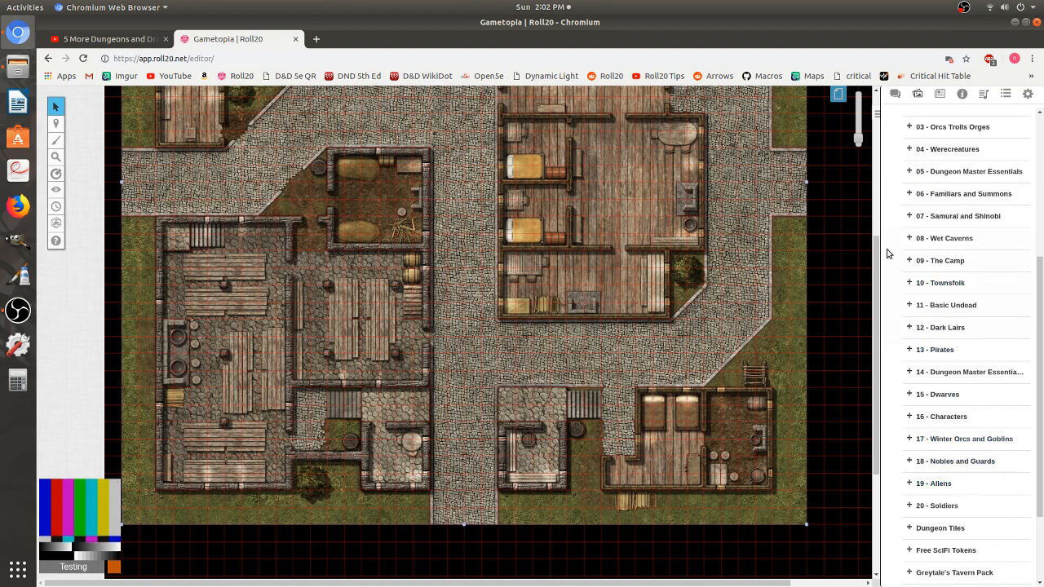
pyautogui.click(910, 283)
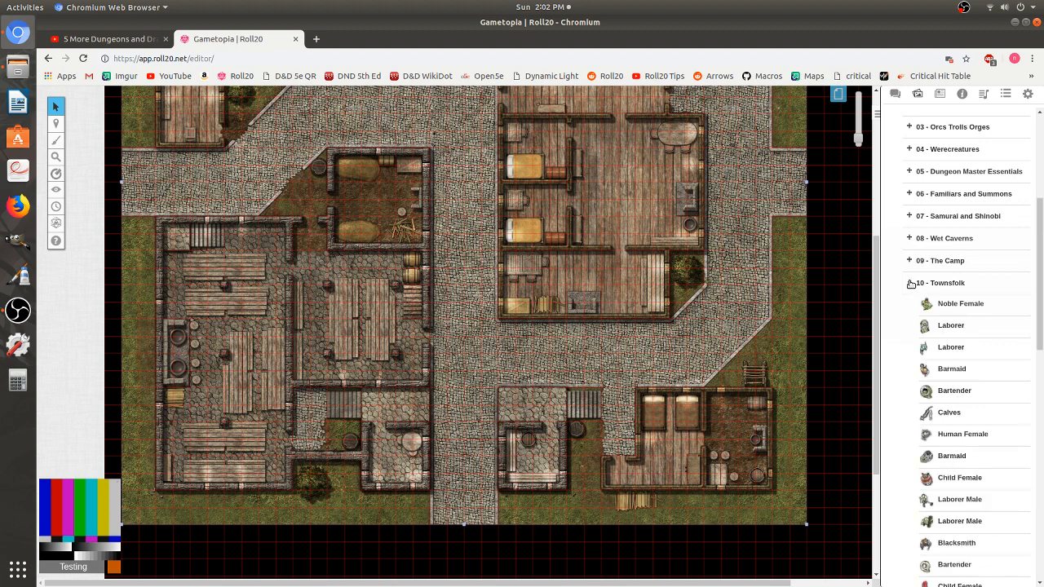
pyautogui.moveTo(958, 304)
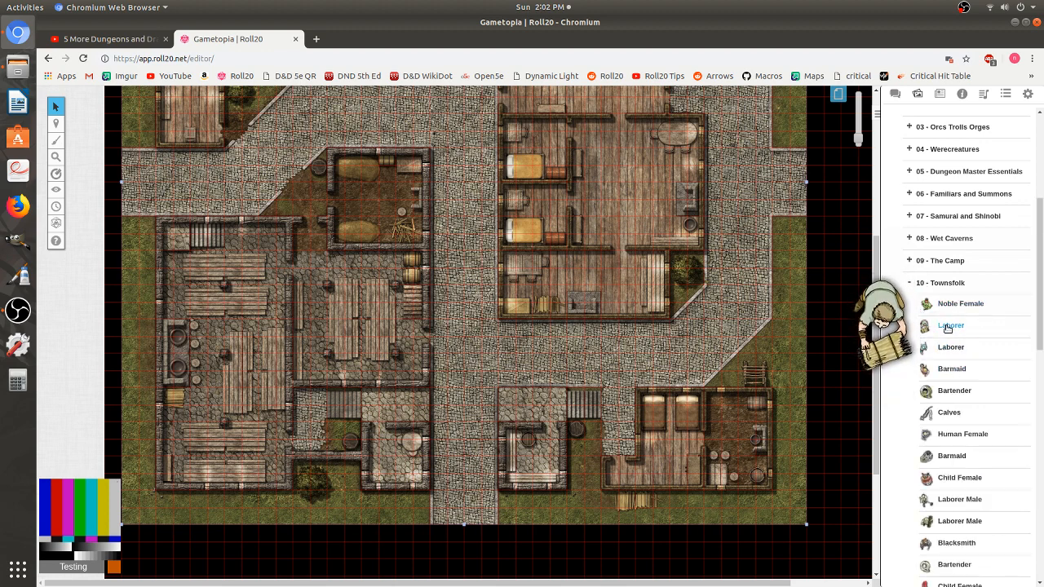
# Step: Switch the active layer from the map to Objects & Tokens
pyautogui.moveTo(948, 329); pyautogui.dragTo(900, 316)
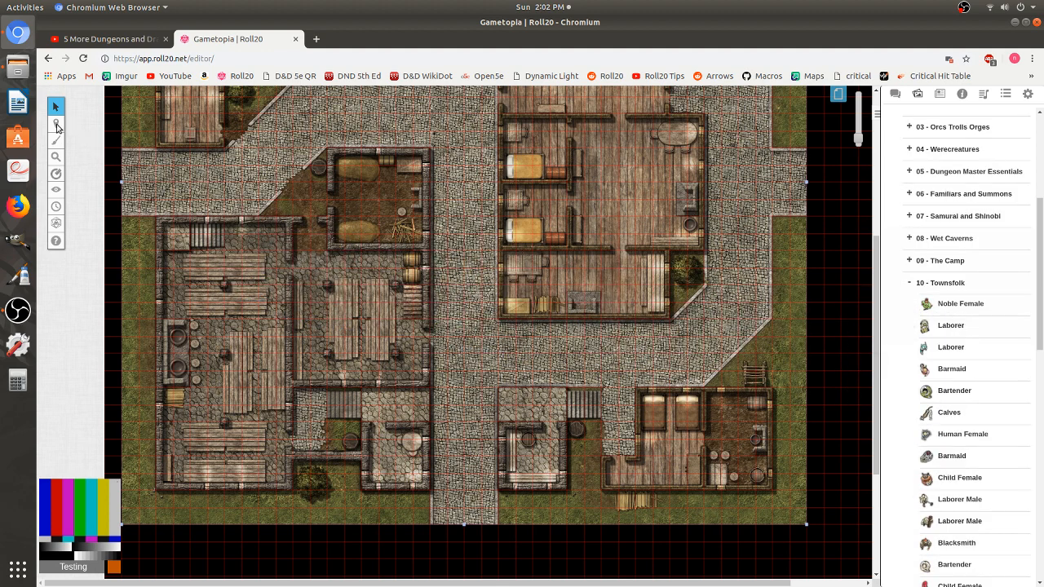
pyautogui.moveTo(55, 124)
pyautogui.click(94, 135)
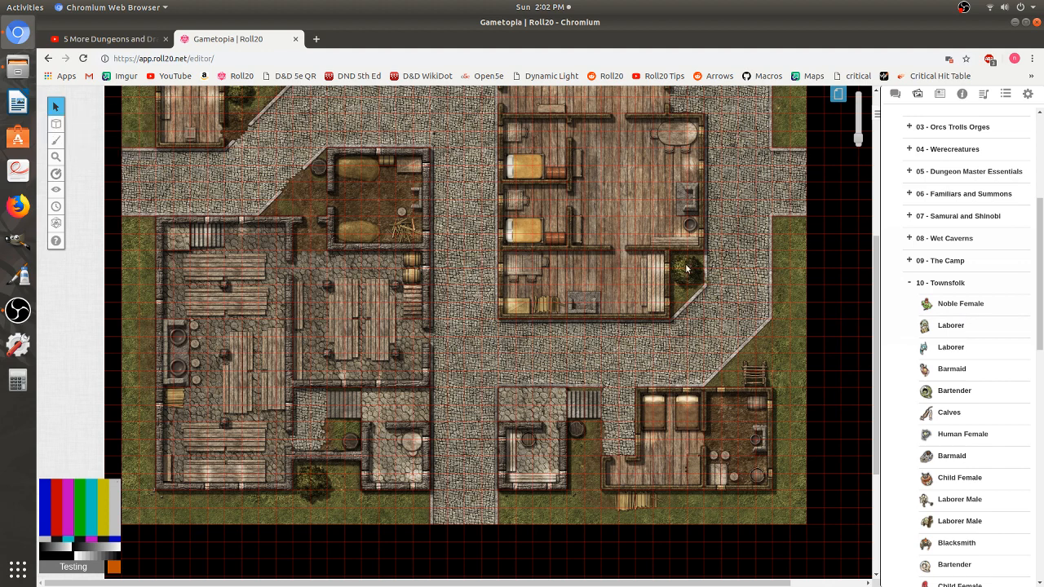
# Step: Place Barmaid, Noble Female, Child Female, Laborer Male and Blacksmith tokens in a row on the empty grid below the town map
pyautogui.moveTo(952, 347); pyautogui.dragTo(948, 354)
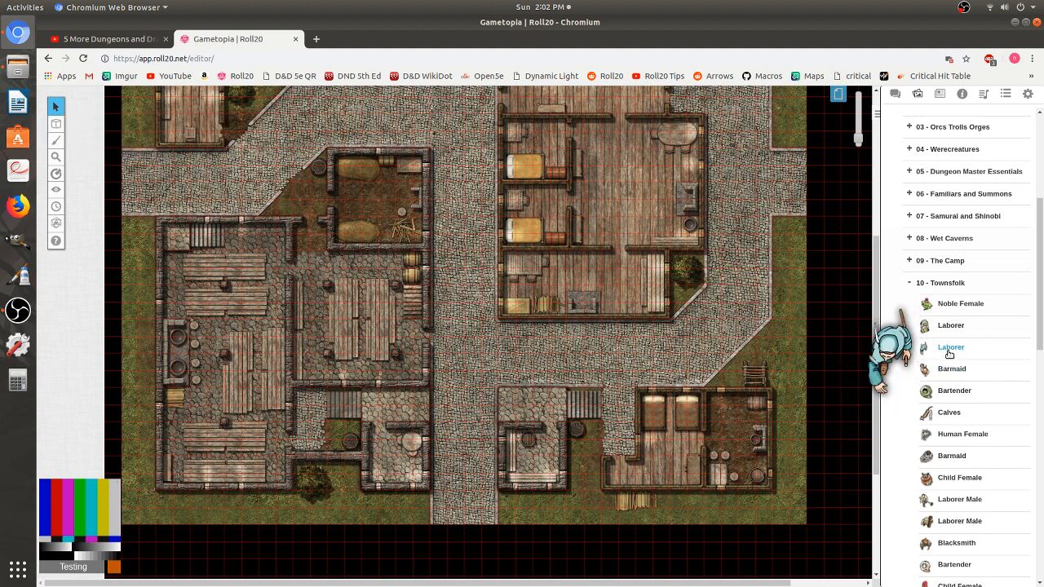
pyautogui.scroll(-5, 604, 357)
pyautogui.scroll(3, 603, 357)
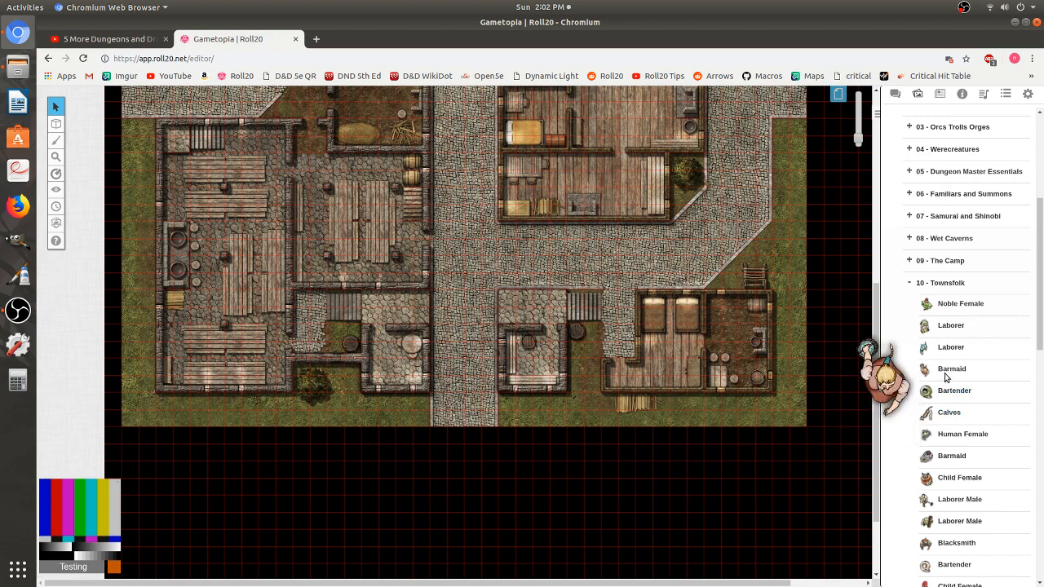
pyautogui.moveTo(946, 371); pyautogui.dragTo(429, 464)
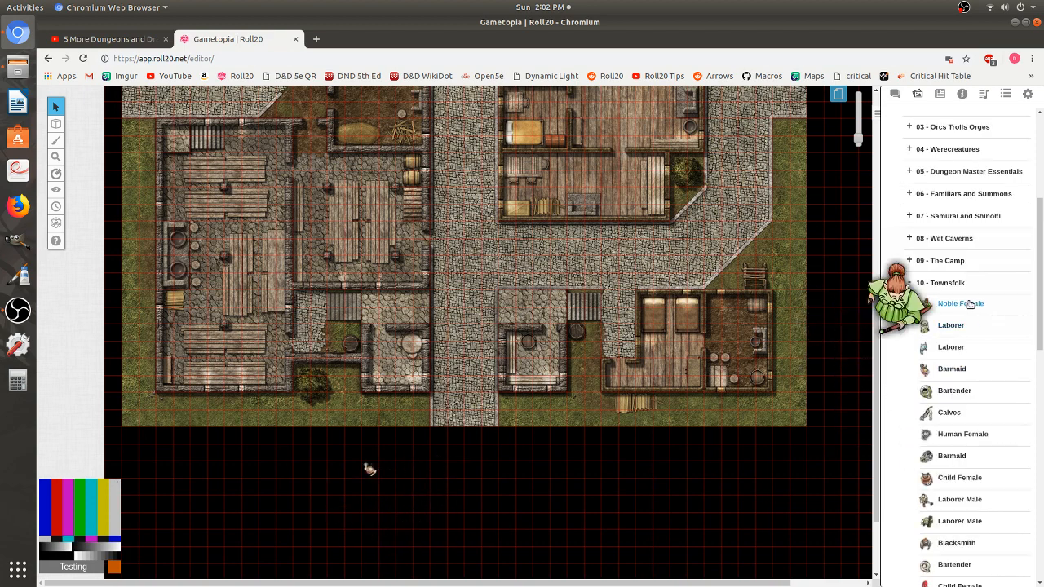
pyautogui.moveTo(961, 304); pyautogui.dragTo(390, 479)
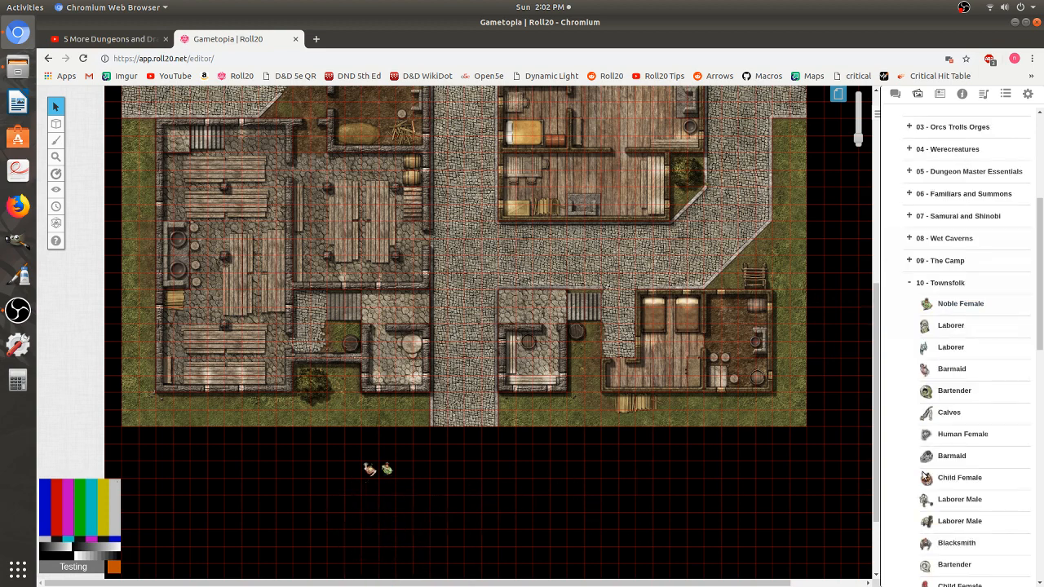
pyautogui.moveTo(958, 476); pyautogui.dragTo(407, 474)
pyautogui.moveTo(959, 499); pyautogui.dragTo(339, 487)
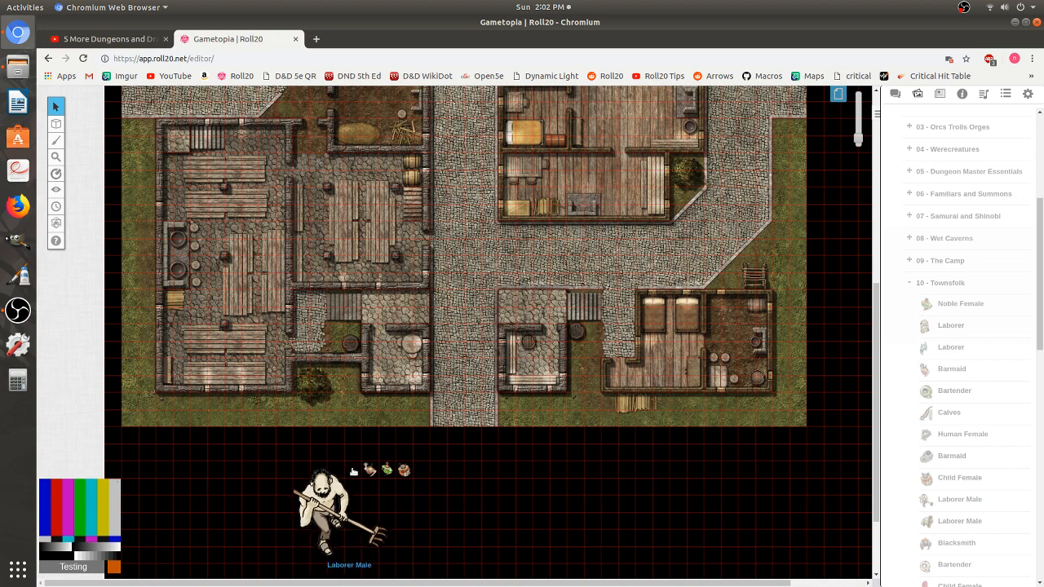
pyautogui.moveTo(955, 542); pyautogui.dragTo(420, 471)
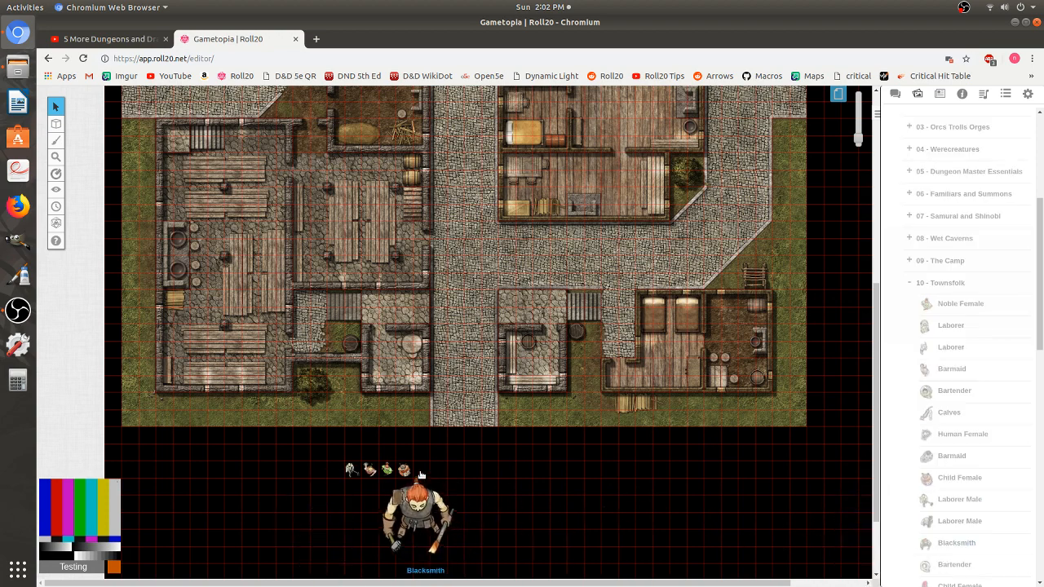
# Step: Copy the Laborer Male token and paste three copies onto the town's northwestern, southeastern and southern streets
pyautogui.scroll(1, 449, 489)
pyautogui.scroll(1, 446, 494)
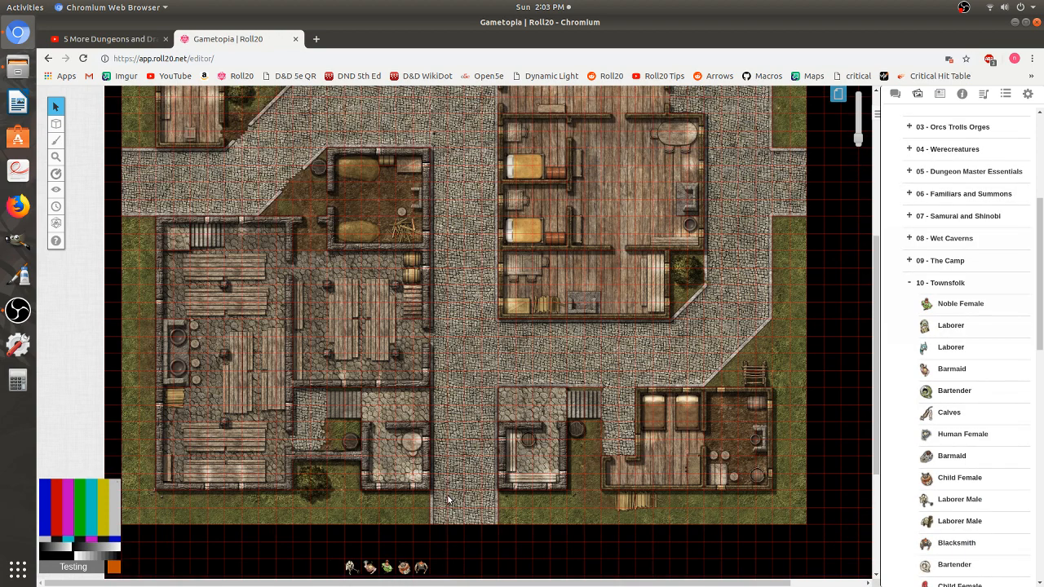
pyautogui.click(350, 566)
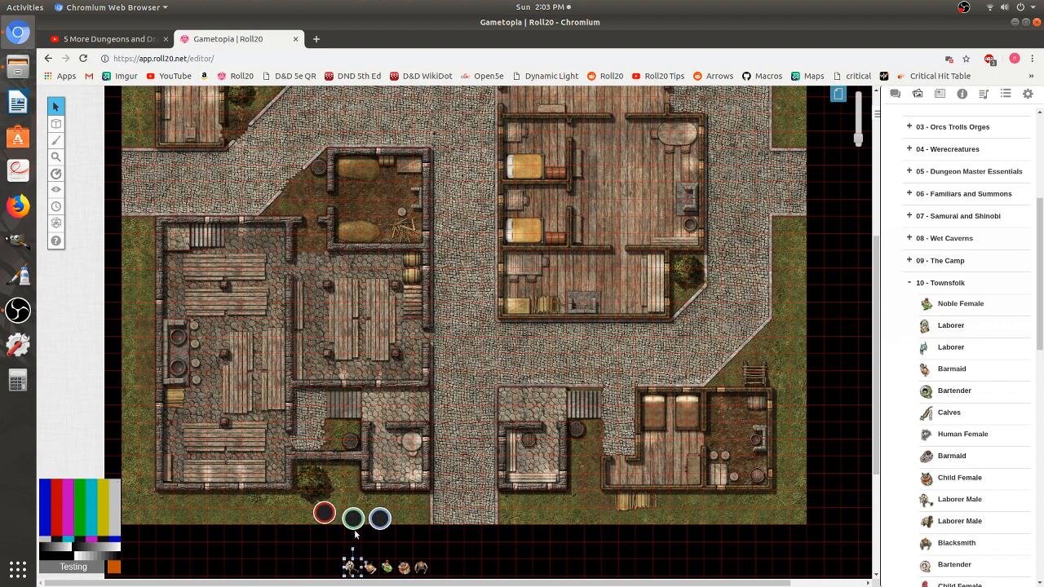
pyautogui.scroll(1, 310, 257)
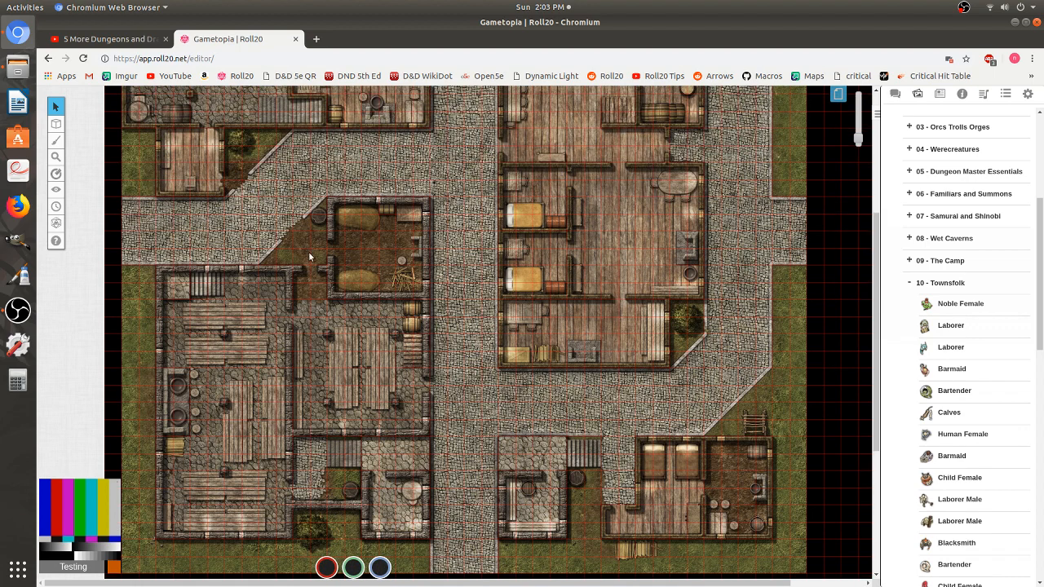
pyautogui.click(328, 168)
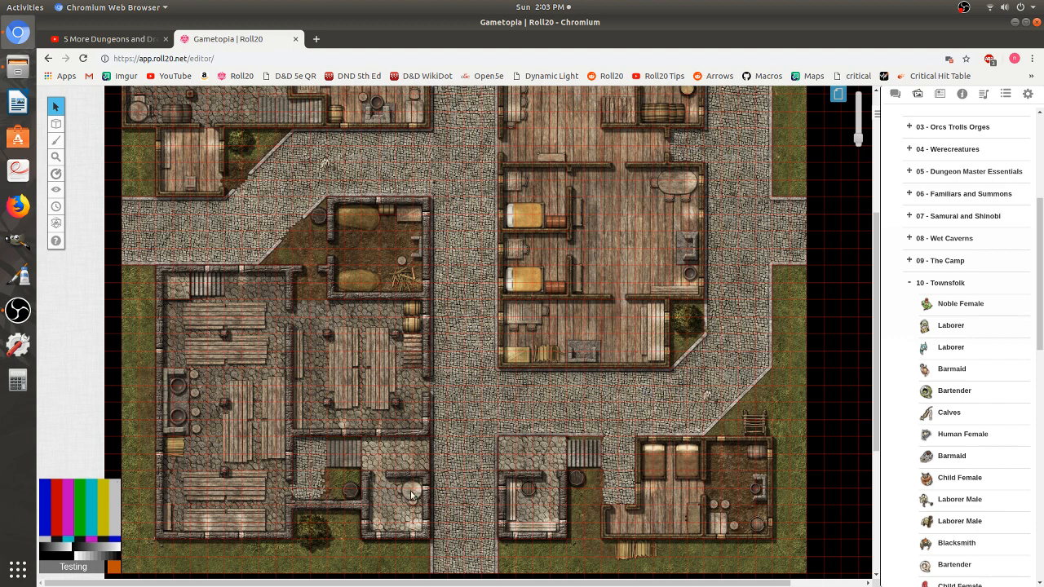
# Step: Copy the Blacksmith token and paste it into the southeastern building and beside the lumber at the town's northwest corner
pyautogui.scroll(-3, 459, 542)
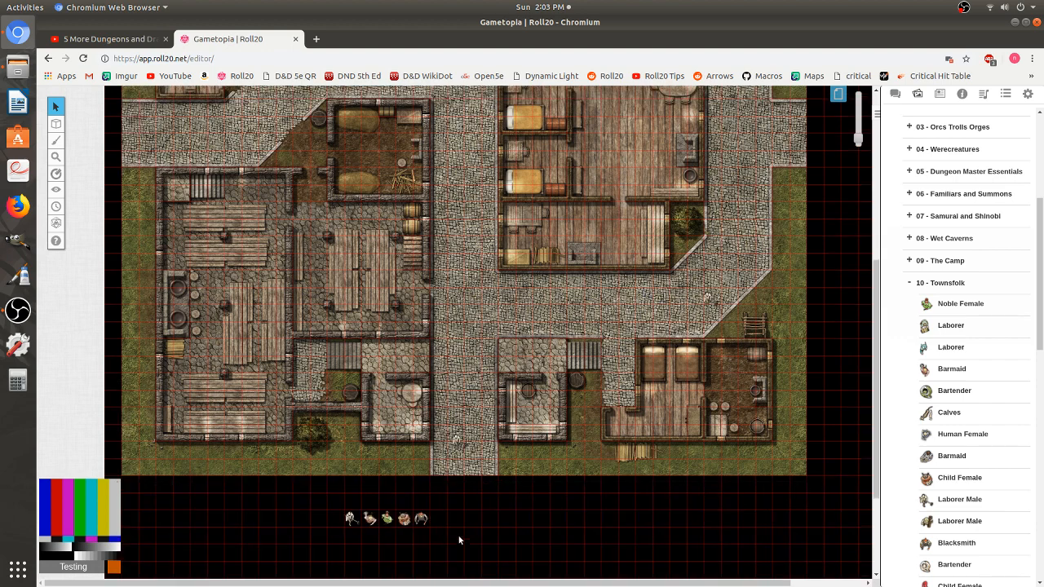
pyautogui.click(420, 519)
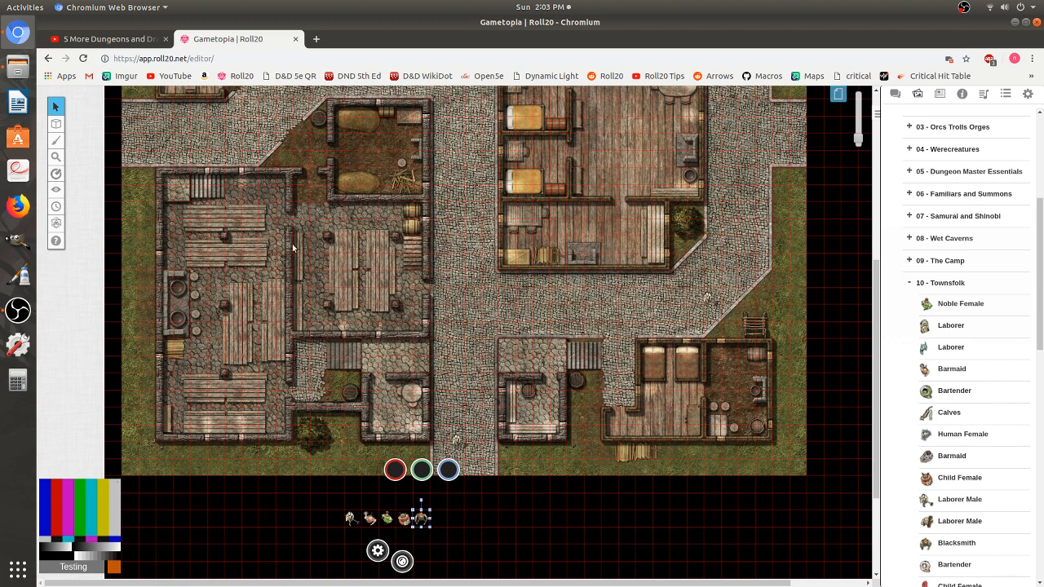
pyautogui.scroll(3, 506, 308)
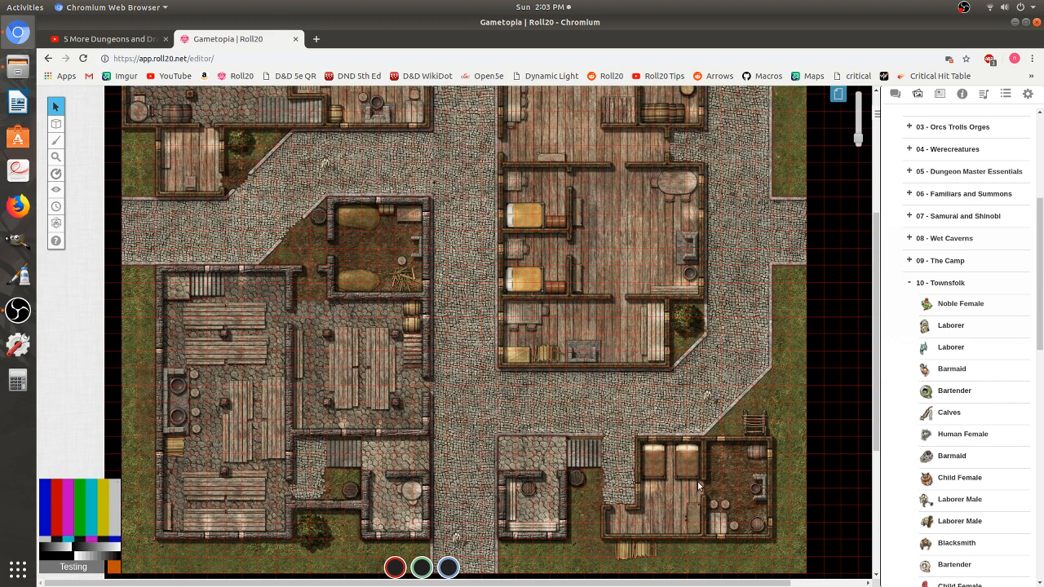
pyautogui.click(737, 479)
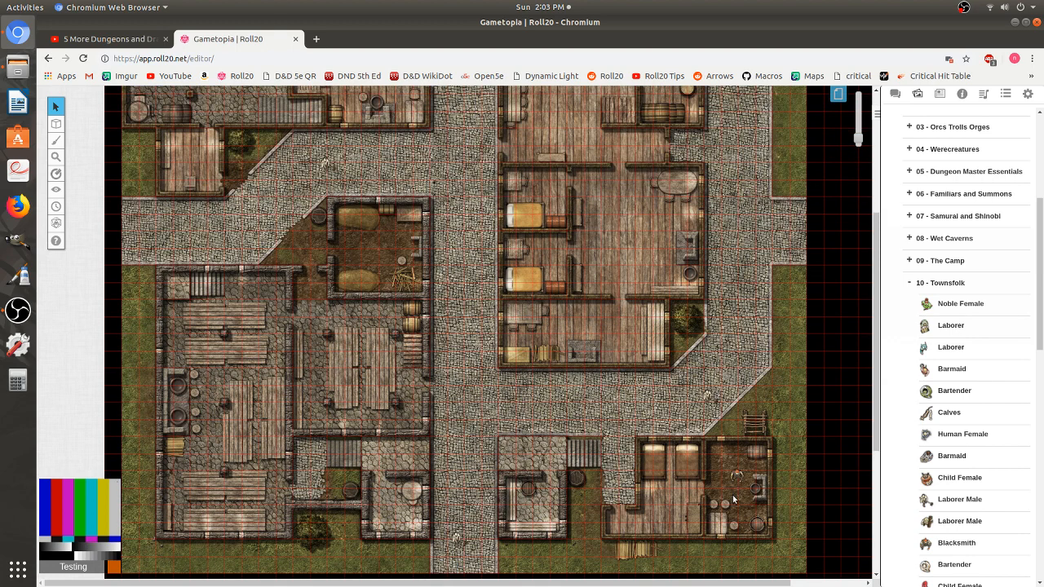
pyautogui.scroll(2, 484, 329)
pyautogui.scroll(4, 474, 247)
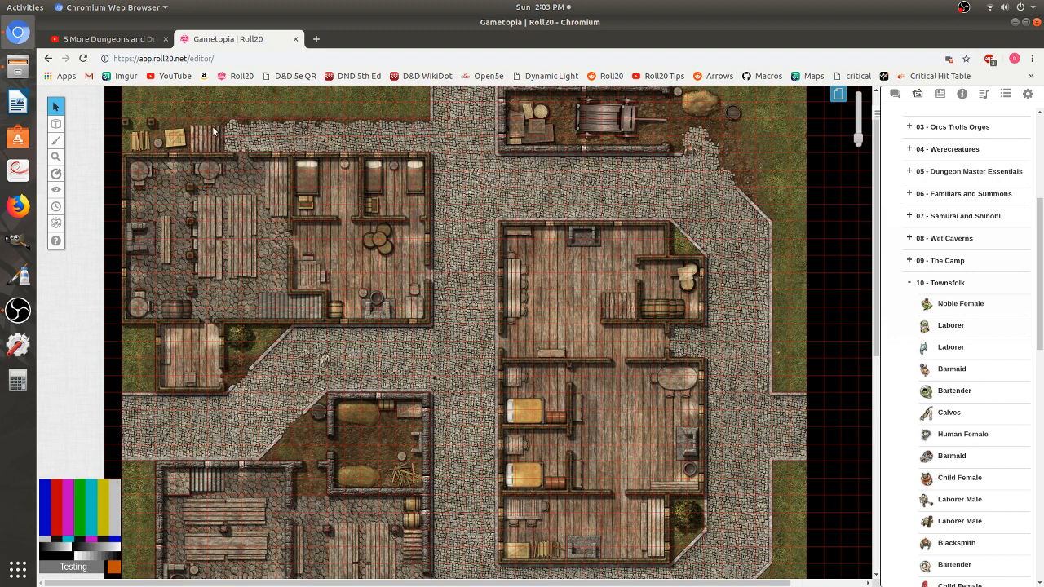
# Step: Copy the Barmaid token and paste two copies in the southwestern hall and one in the large eastern building
pyautogui.scroll(-7, 304, 258)
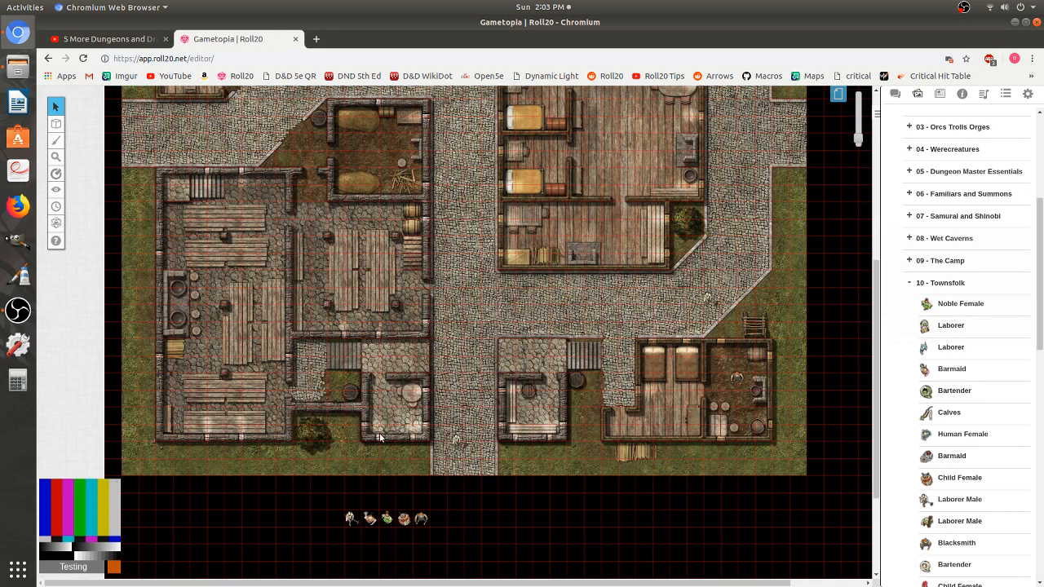
pyautogui.click(369, 517)
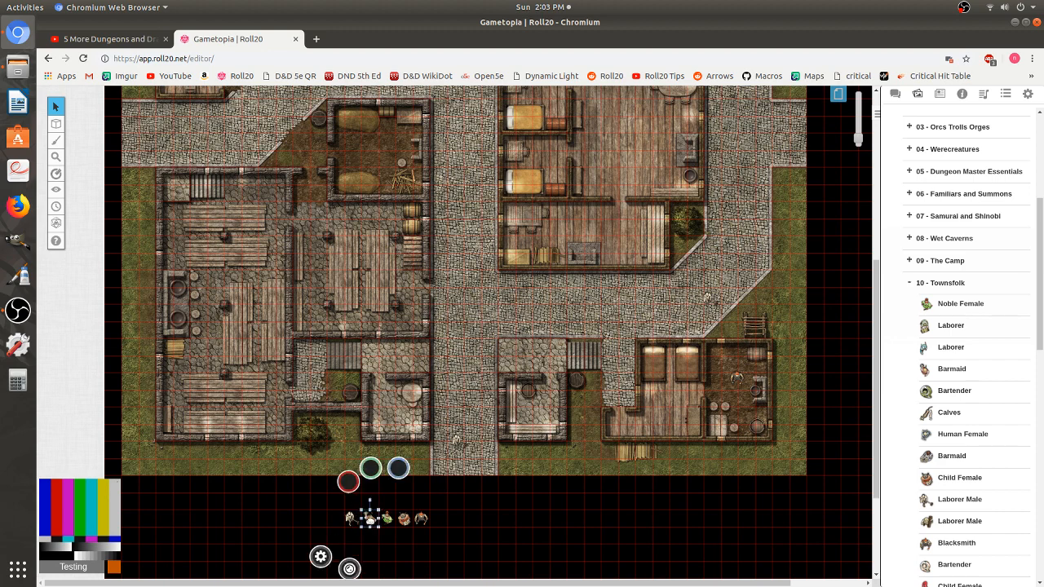
pyautogui.scroll(2, 348, 312)
pyautogui.click(248, 347)
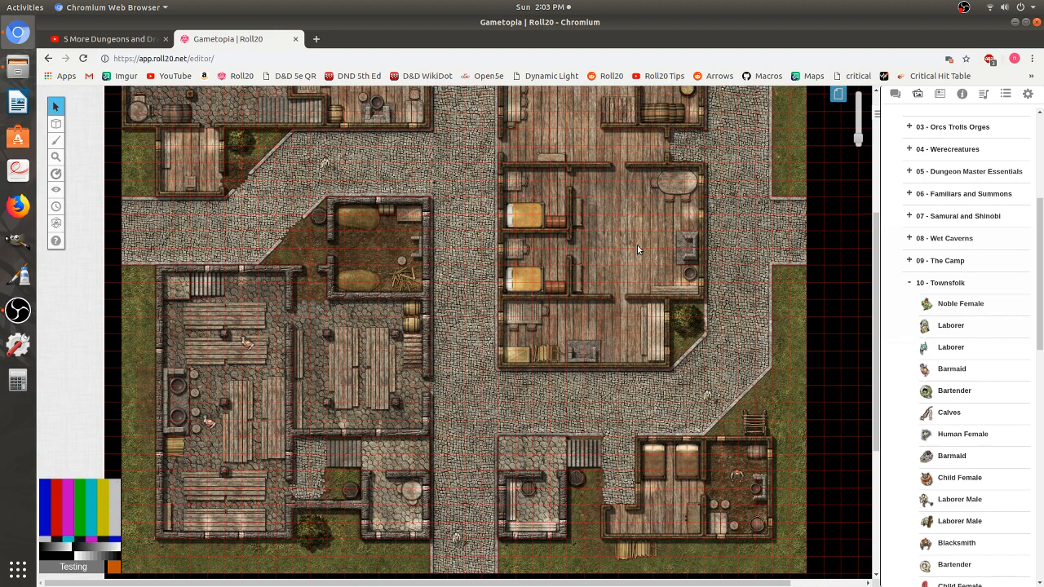
# Step: Copy the Noble Female token and paste four copies along the town's western, central and southeastern streets
pyautogui.scroll(-8, 590, 336)
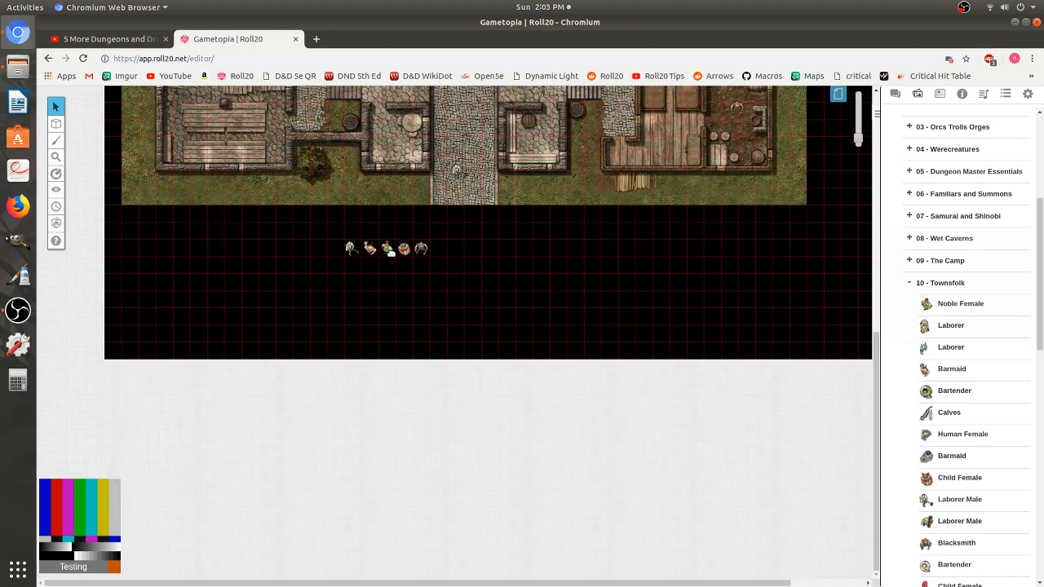
pyautogui.click(388, 250)
pyautogui.scroll(8, 327, 153)
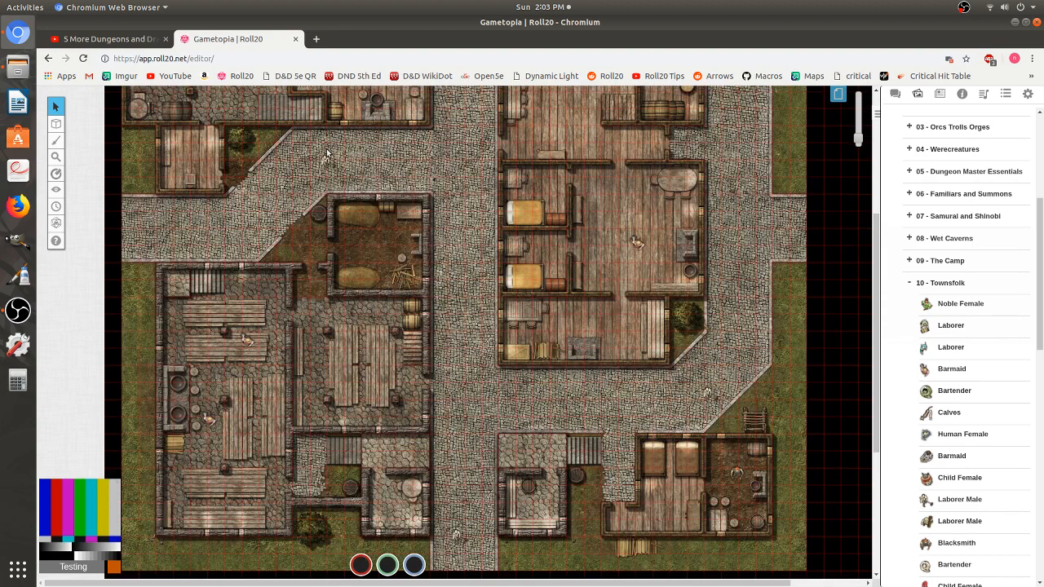
pyautogui.click(189, 221)
pyautogui.hotkey('ctrl', 'v')
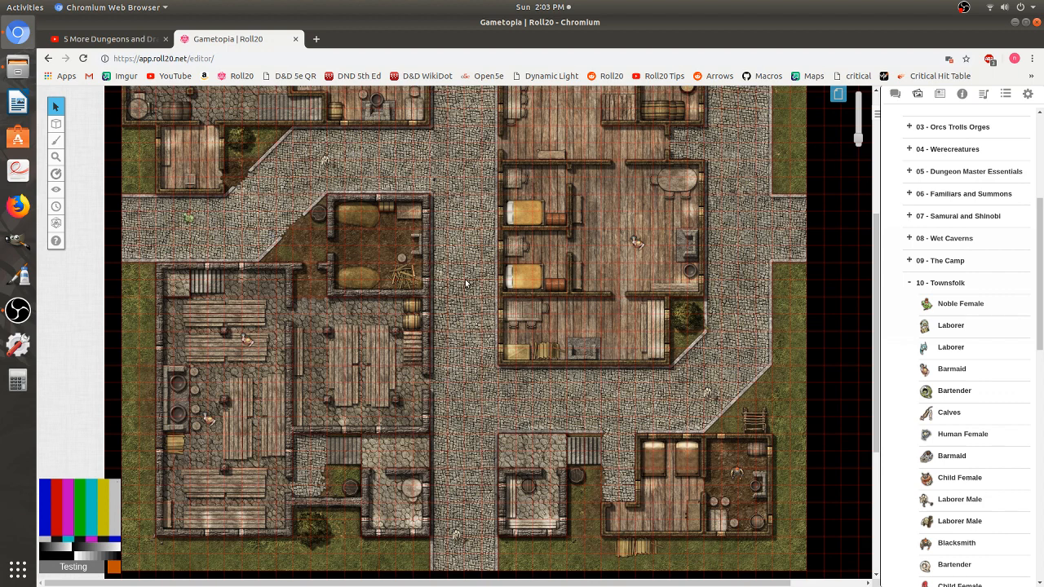
pyautogui.hotkey('ctrl', 'v')
pyautogui.hotkey('ctrl', 'v')
# Step: Copy the Child Female token and paste four copies onto the central, eastern and northern streets
pyautogui.scroll(-3, 552, 420)
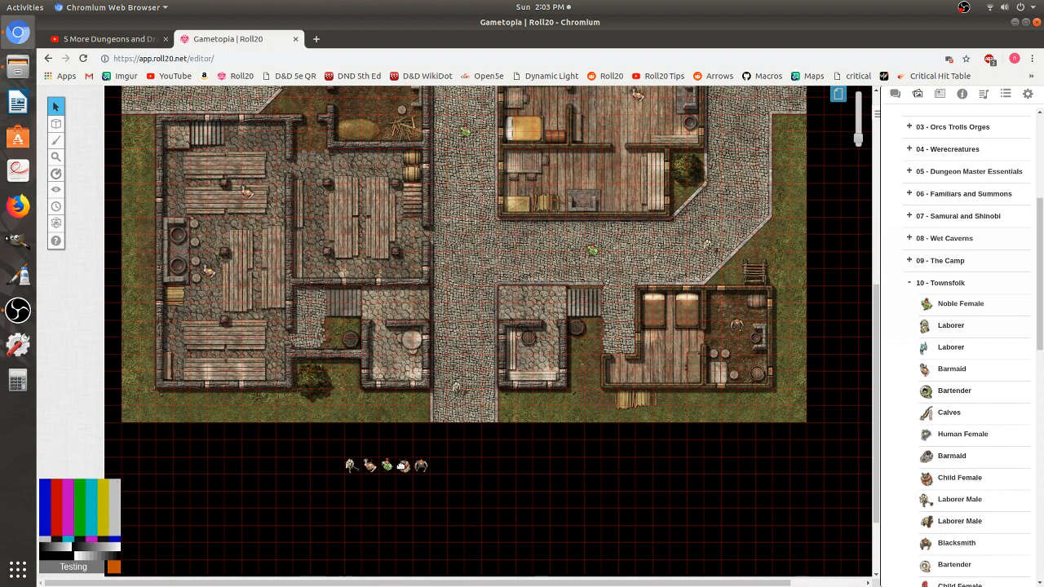
pyautogui.click(402, 465)
pyautogui.click(459, 235)
pyautogui.scroll(7, 489, 228)
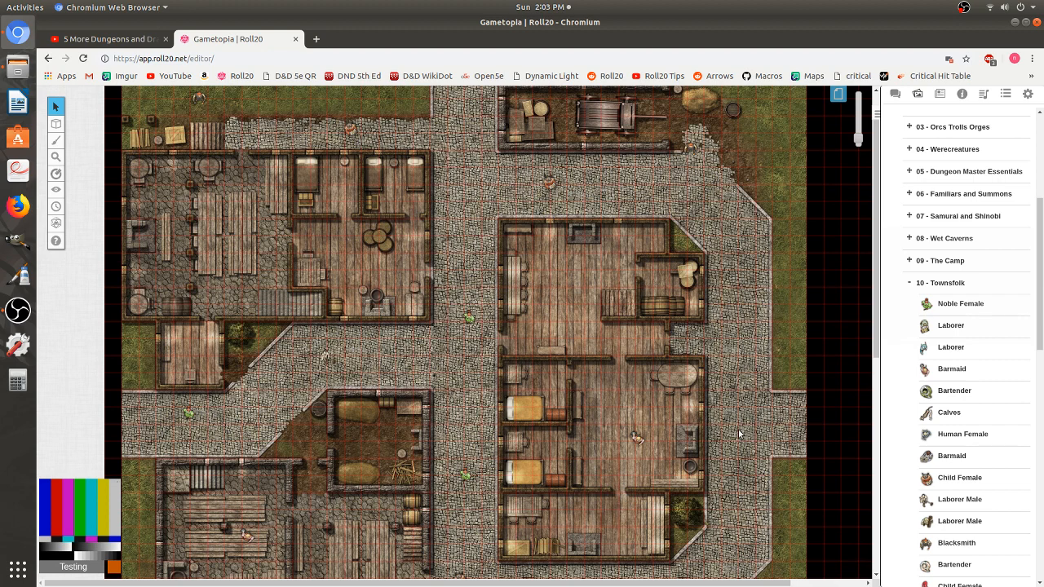
# Step: Delete the row of five source tokens below the town map and review the populated town
pyautogui.scroll(-7, 638, 372)
pyautogui.moveTo(447, 479); pyautogui.dragTo(327, 468)
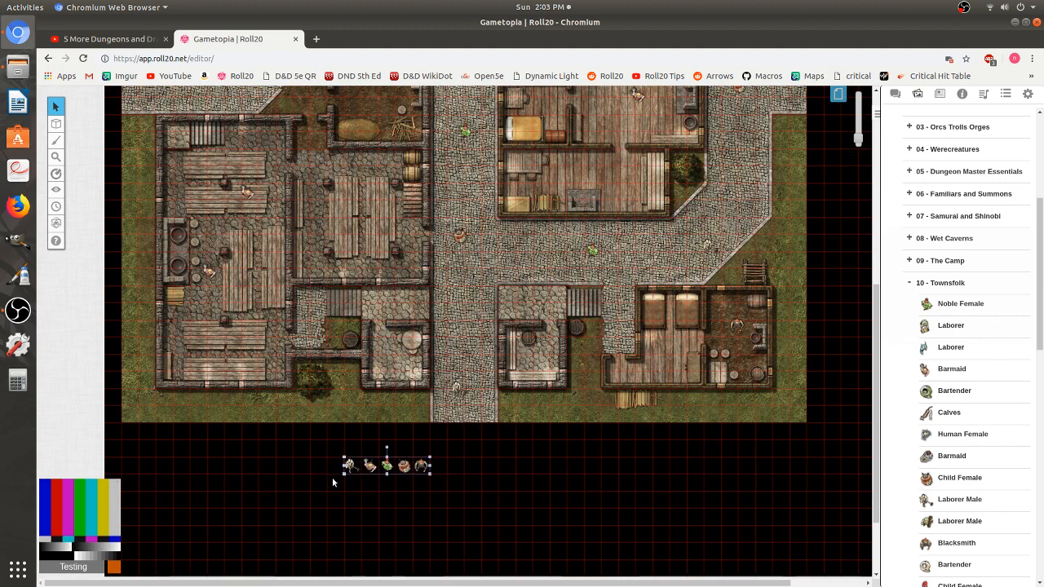
pyautogui.press('Delete')
pyautogui.scroll(2, 489, 284)
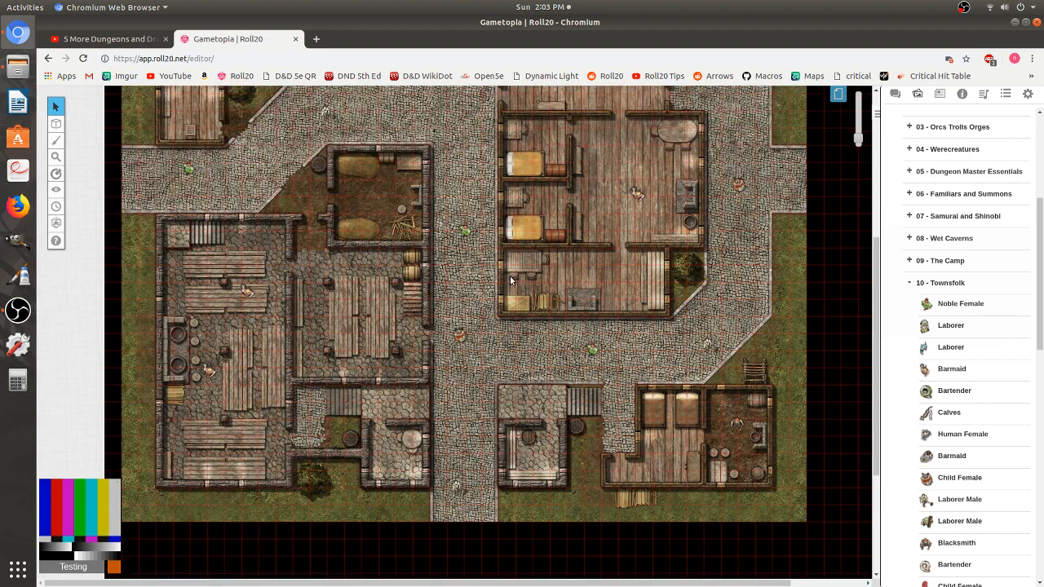
pyautogui.scroll(2, 499, 274)
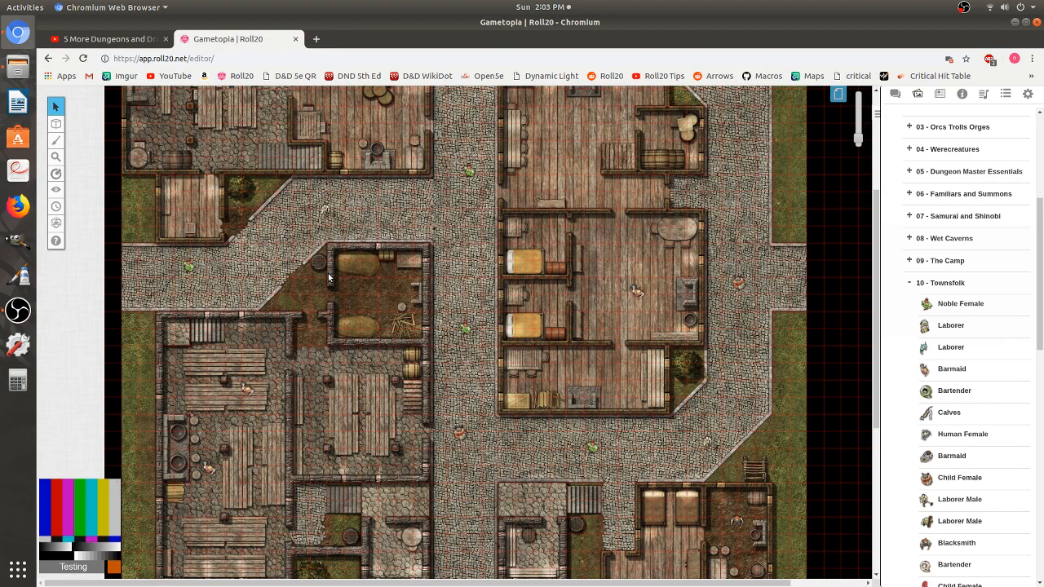
pyautogui.scroll(2, 328, 276)
pyautogui.scroll(2, 342, 287)
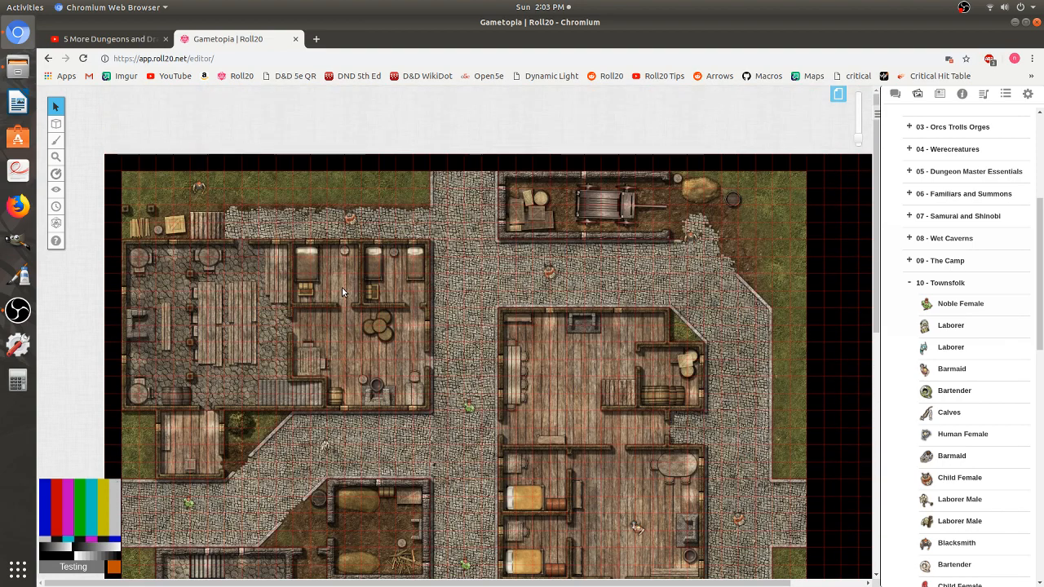
# Step: Nudge the Noble Female tokens on the western and central streets slightly and collapse the 10 - Townsfolk folder
pyautogui.scroll(-2, 342, 287)
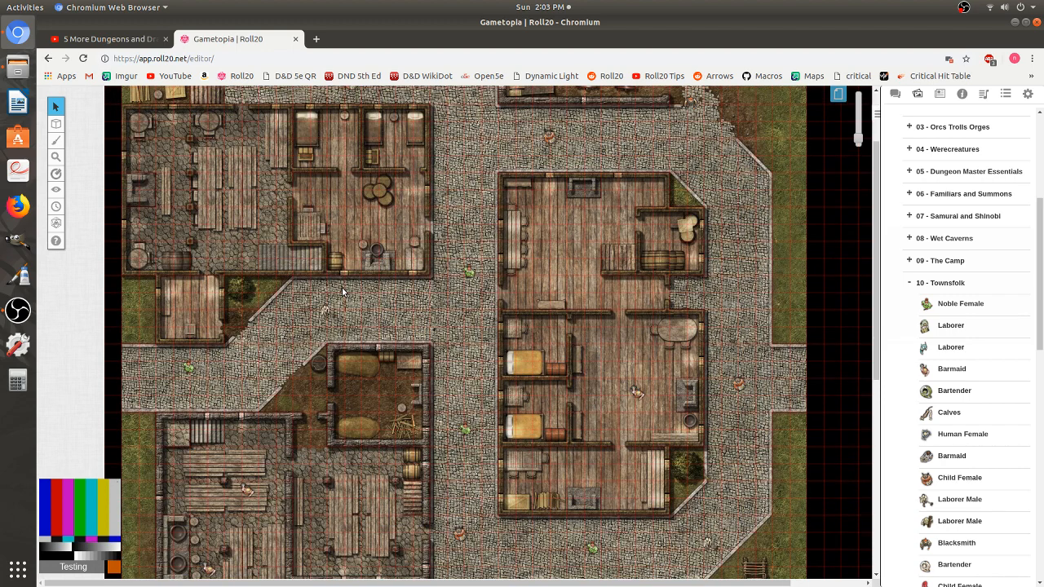
pyautogui.click(185, 369)
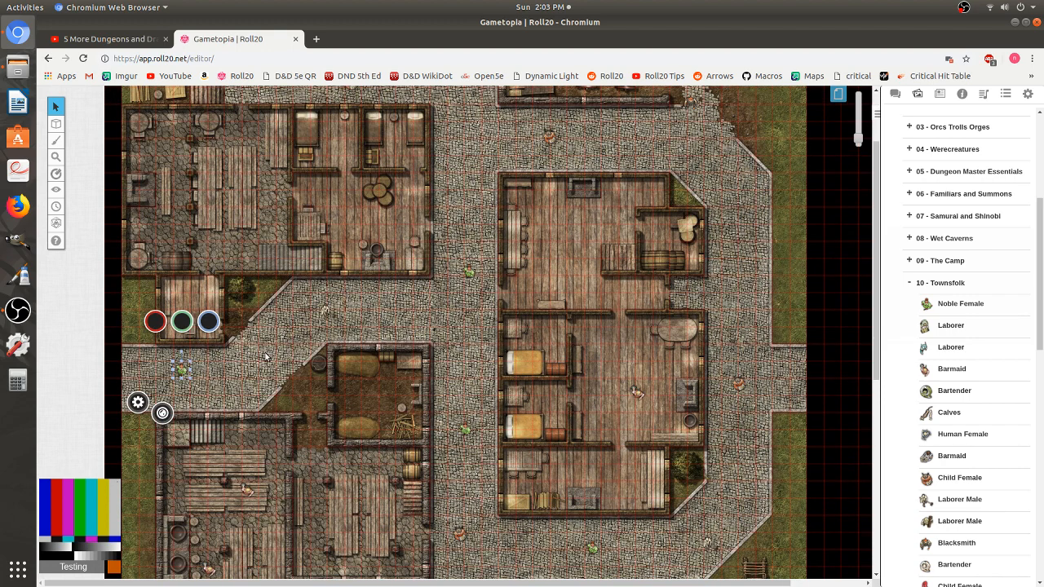
pyautogui.click(447, 330)
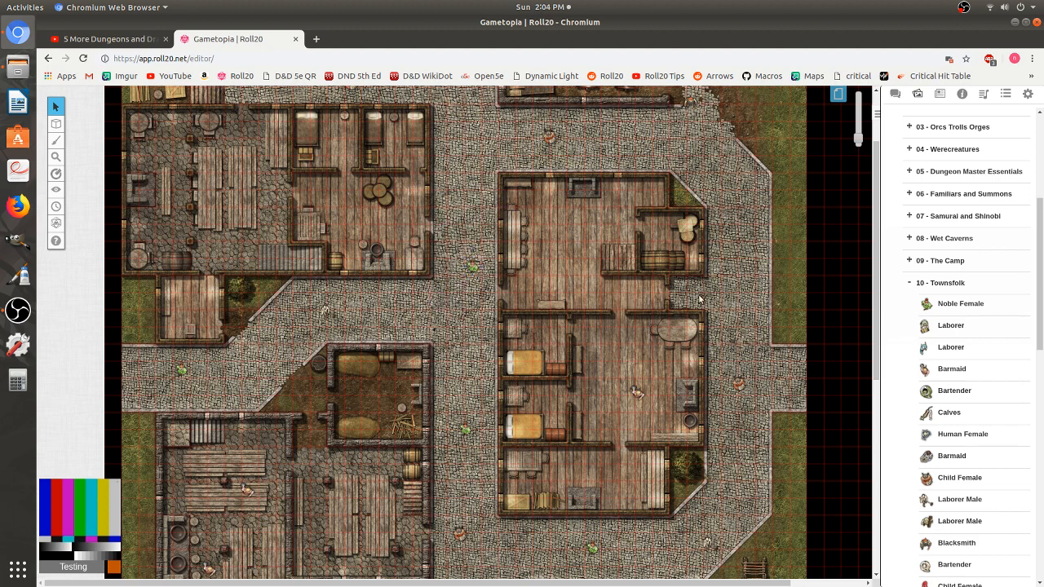
pyautogui.click(912, 282)
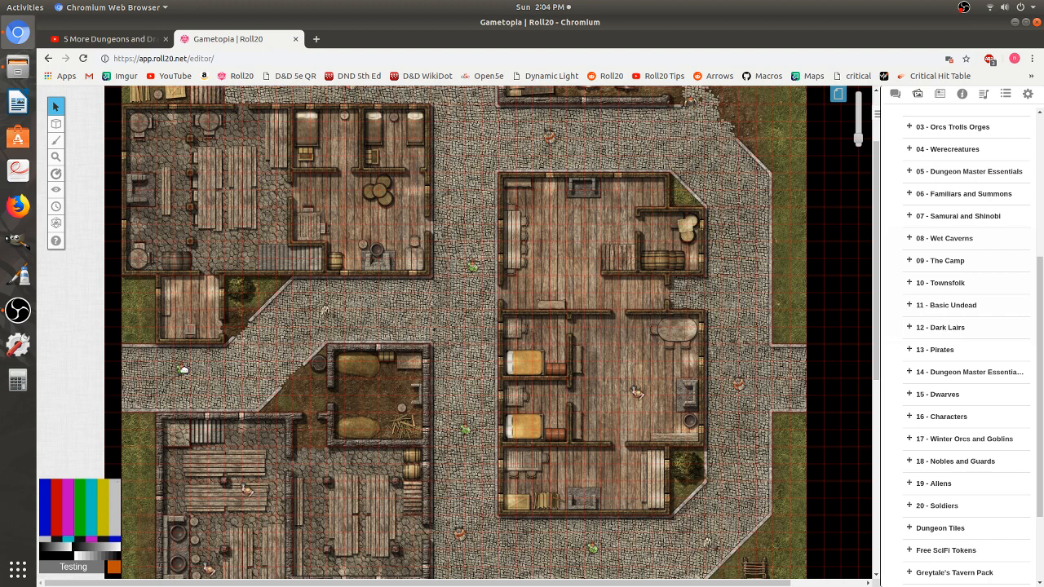
pyautogui.scroll(3, 282, 318)
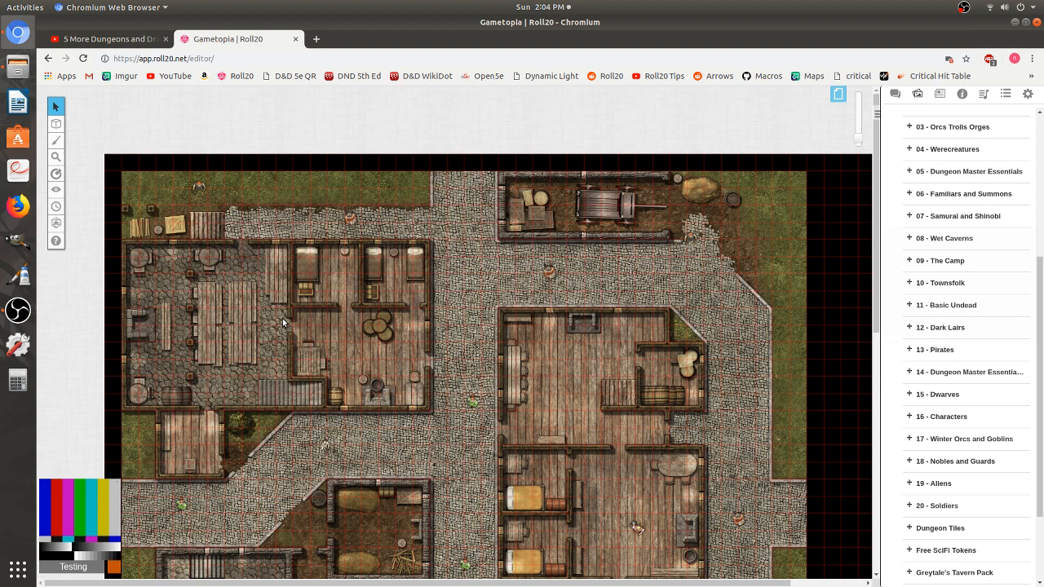
pyautogui.scroll(-2, 282, 322)
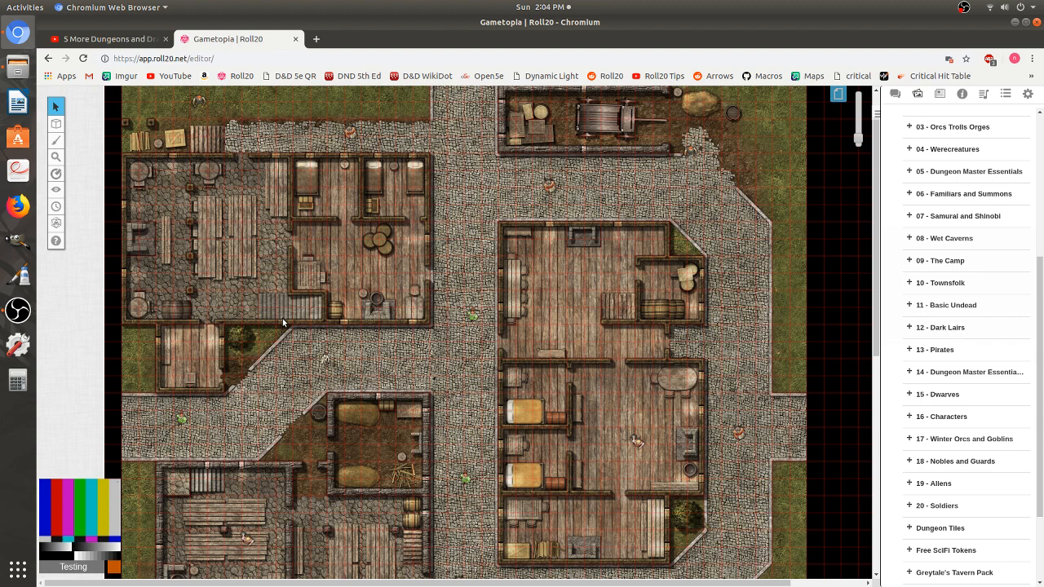
# Step: Add a new handout to the journal and shift its editing dialog so more of the map shows
pyautogui.click(940, 96)
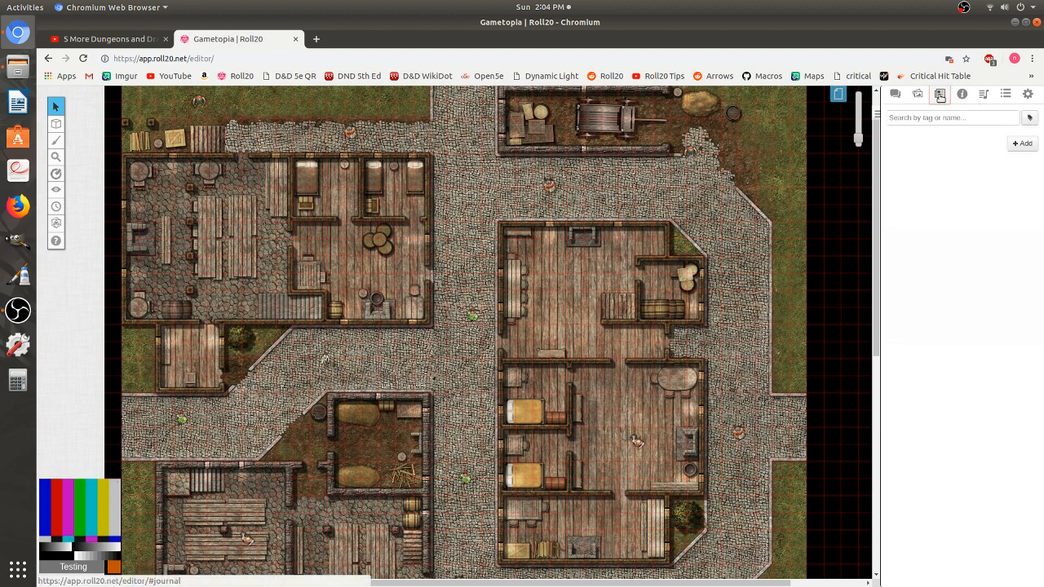
pyautogui.click(1021, 145)
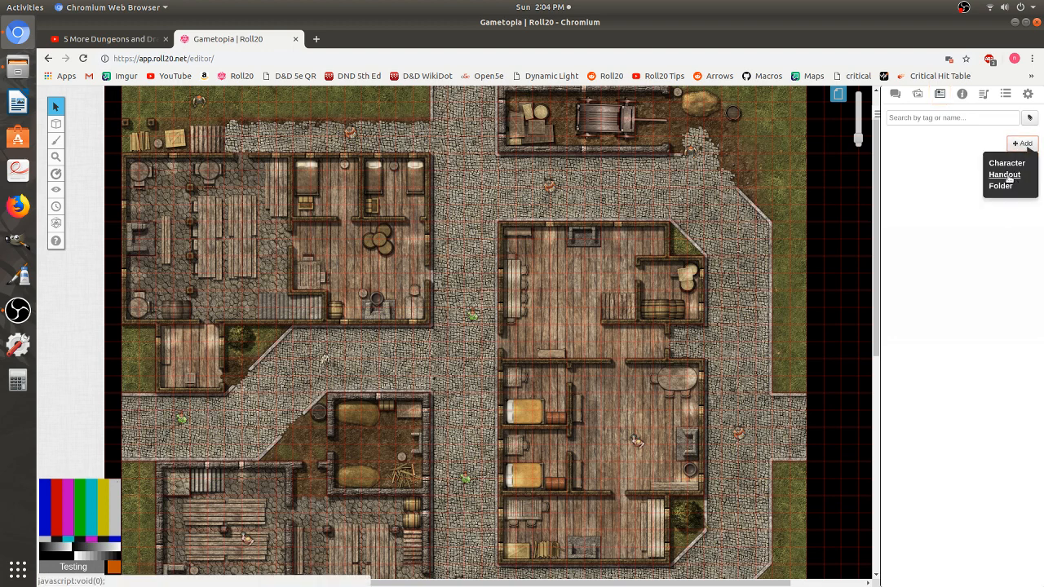
pyautogui.click(1005, 174)
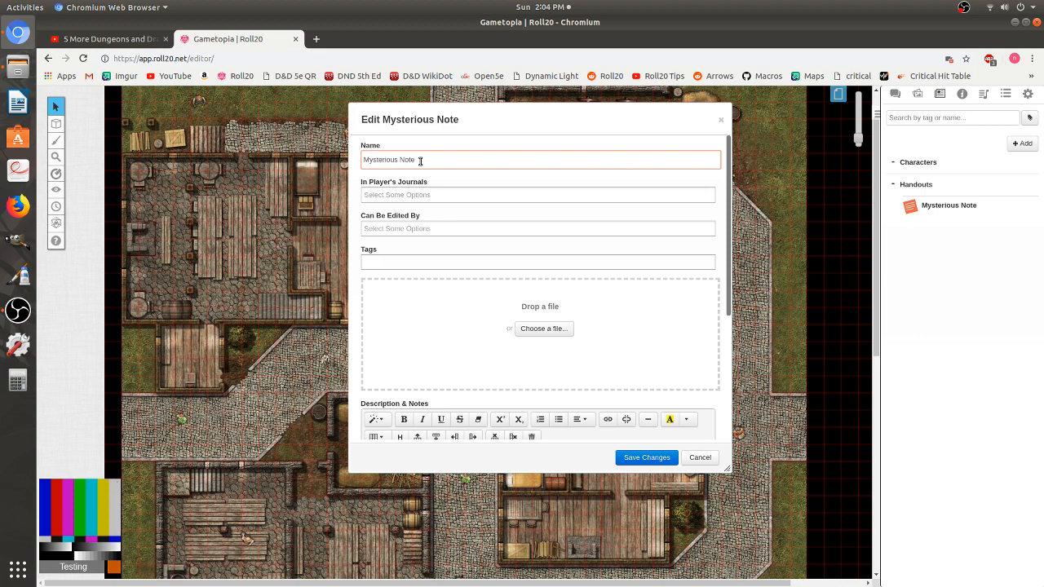
pyautogui.moveTo(456, 123); pyautogui.dragTo(400, 150)
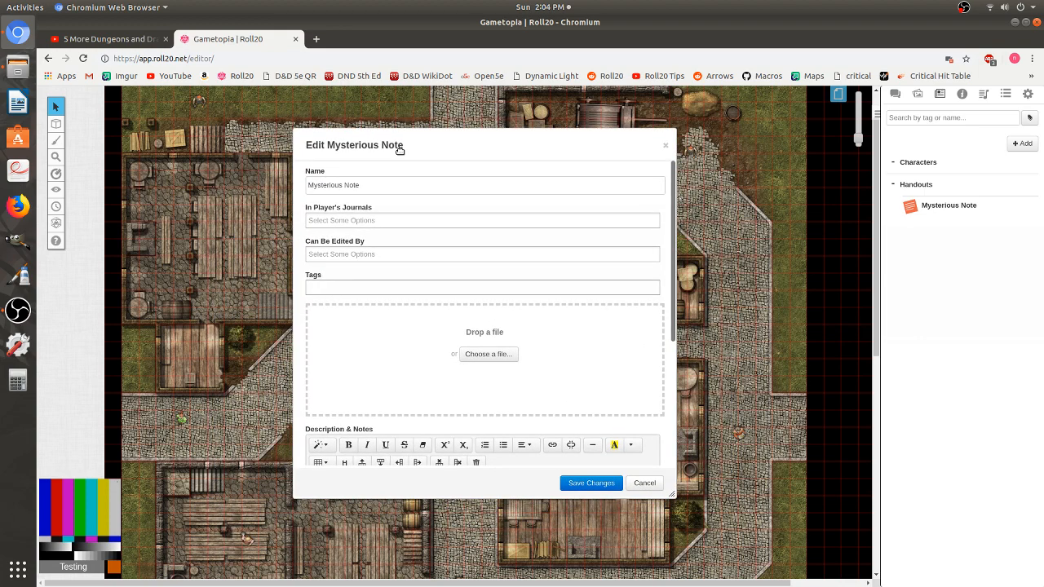
pyautogui.scroll(3, 239, 240)
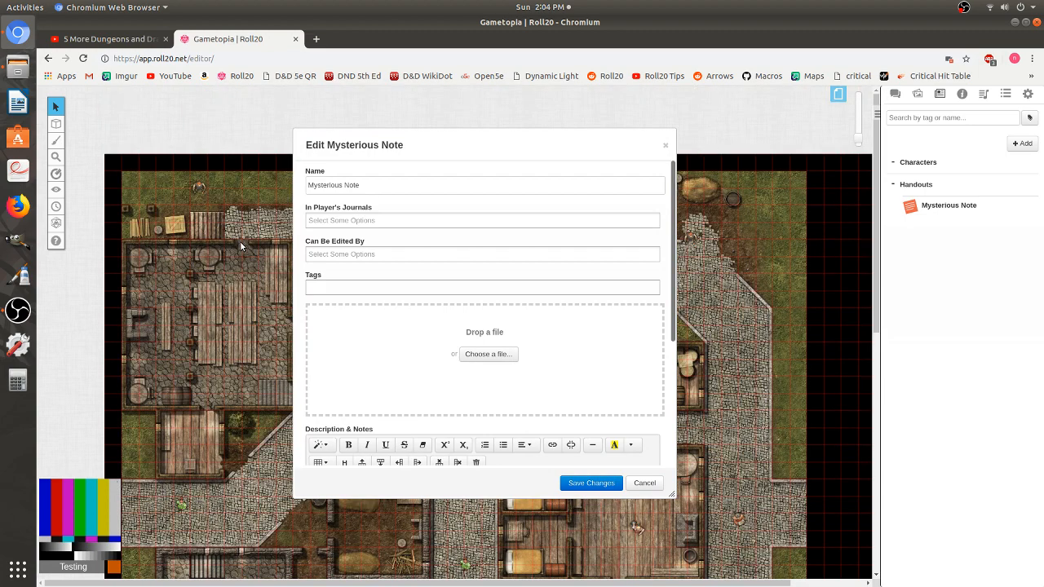
# Step: Name the handout The Tavern Inn and share it in the journals of All Players
pyautogui.tripleClick(375, 185)
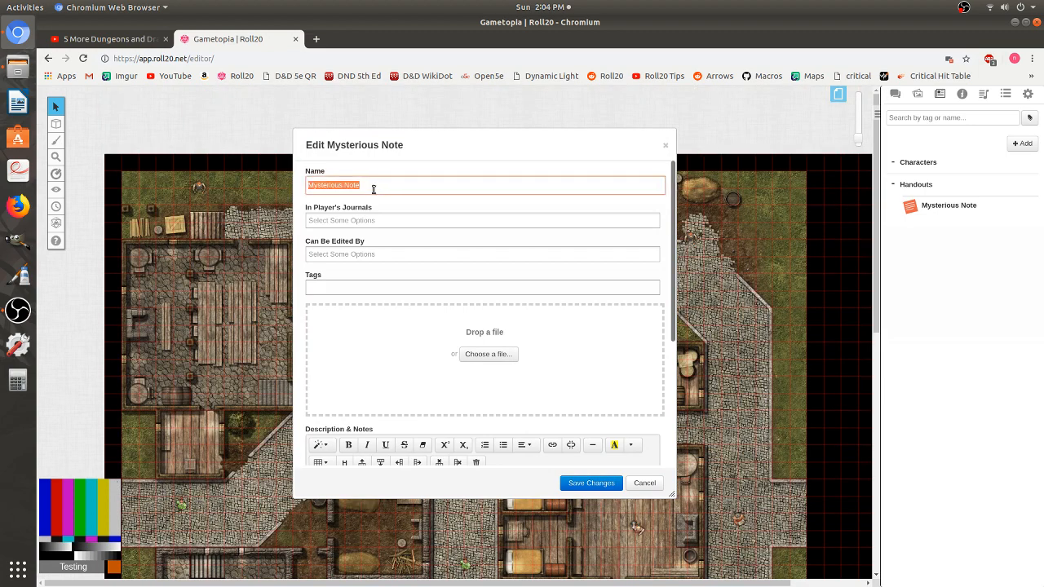
pyautogui.write('The Tavern Inn')
pyautogui.click(423, 224)
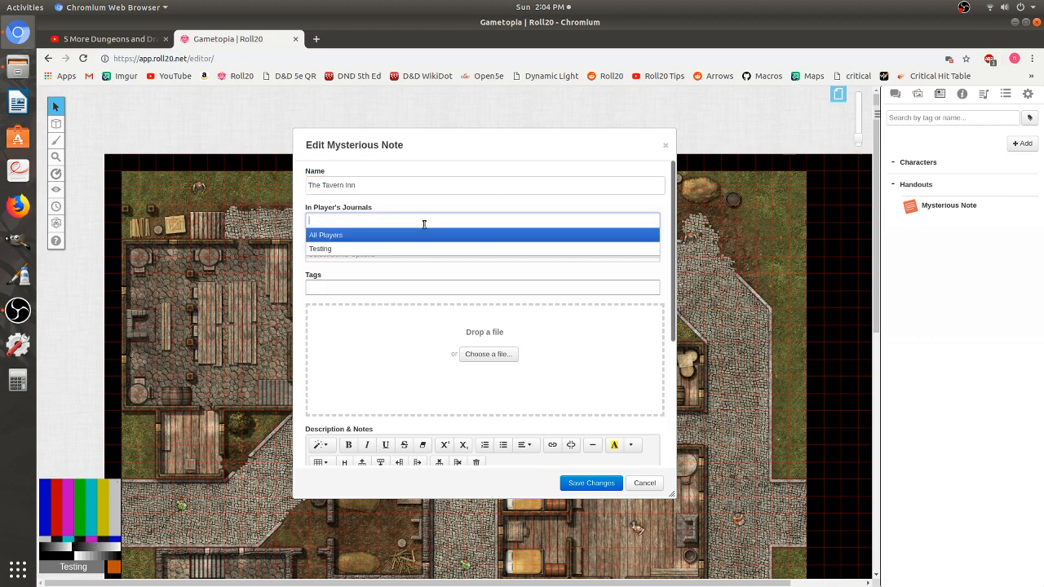
pyautogui.click(376, 237)
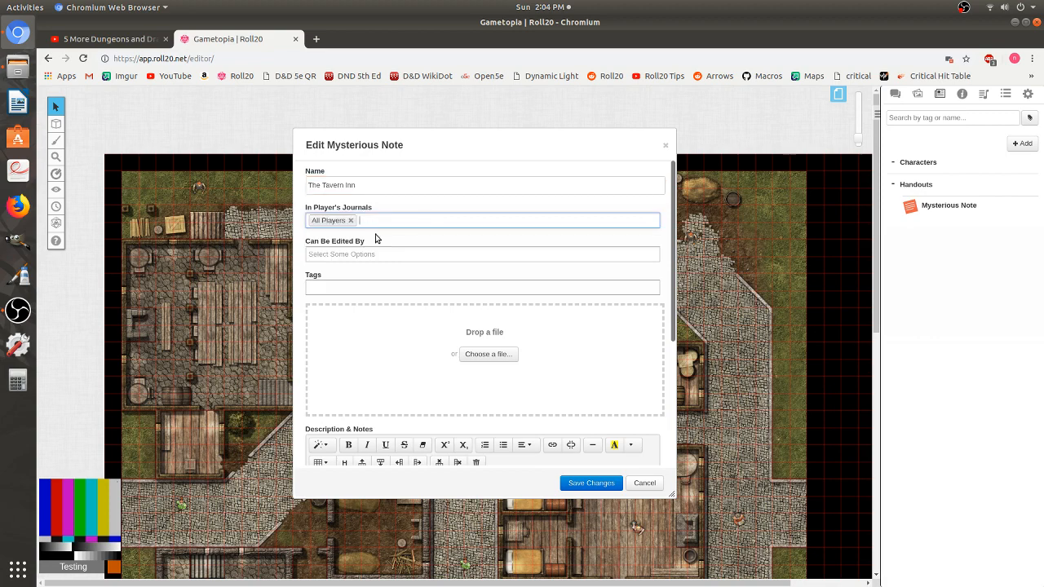
# Step: Attach the image potions.png from the Handouts folder in Downloads to the handout
pyautogui.click(478, 357)
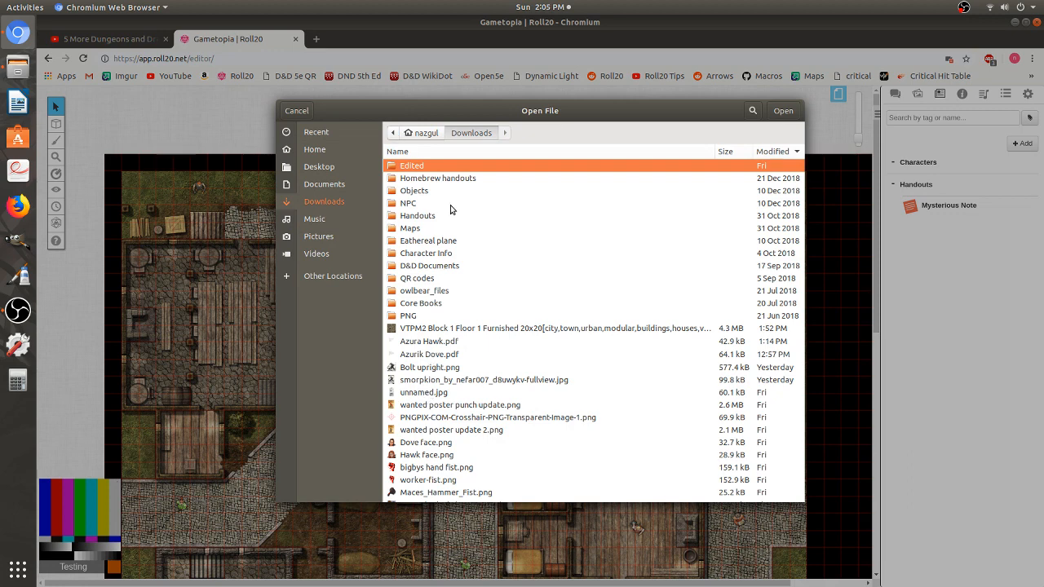
pyautogui.doubleClick(417, 215)
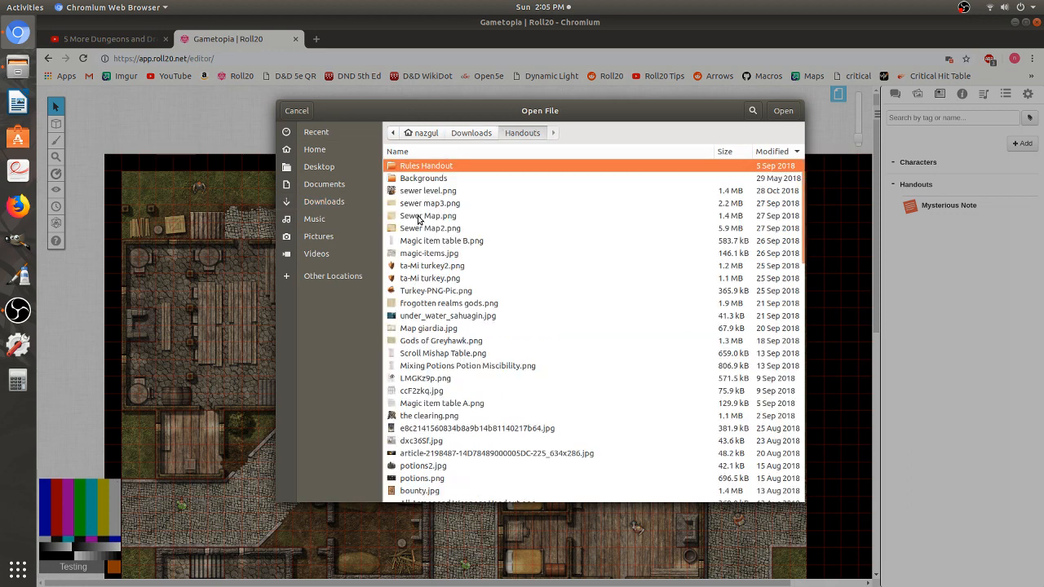
pyautogui.click(419, 205)
pyautogui.click(420, 292)
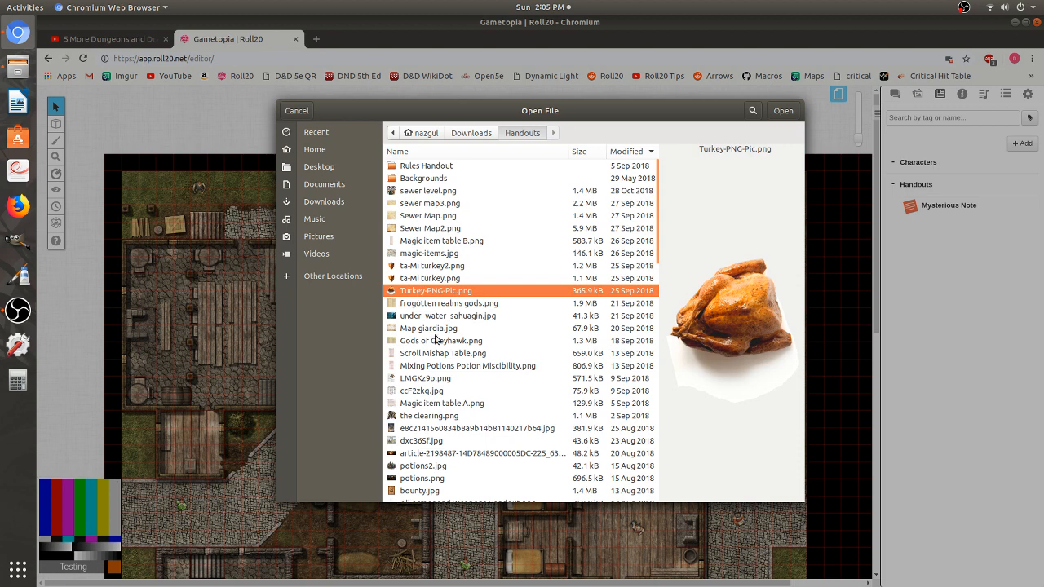
pyautogui.click(429, 318)
pyautogui.click(430, 338)
pyautogui.click(430, 356)
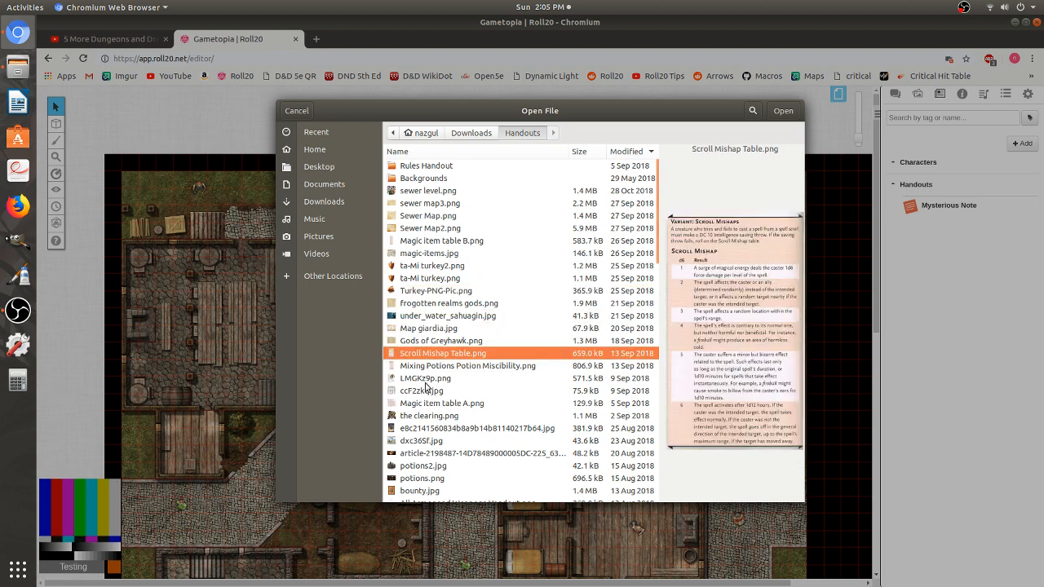
pyautogui.scroll(-3, 424, 384)
pyautogui.click(407, 413)
pyautogui.click(425, 399)
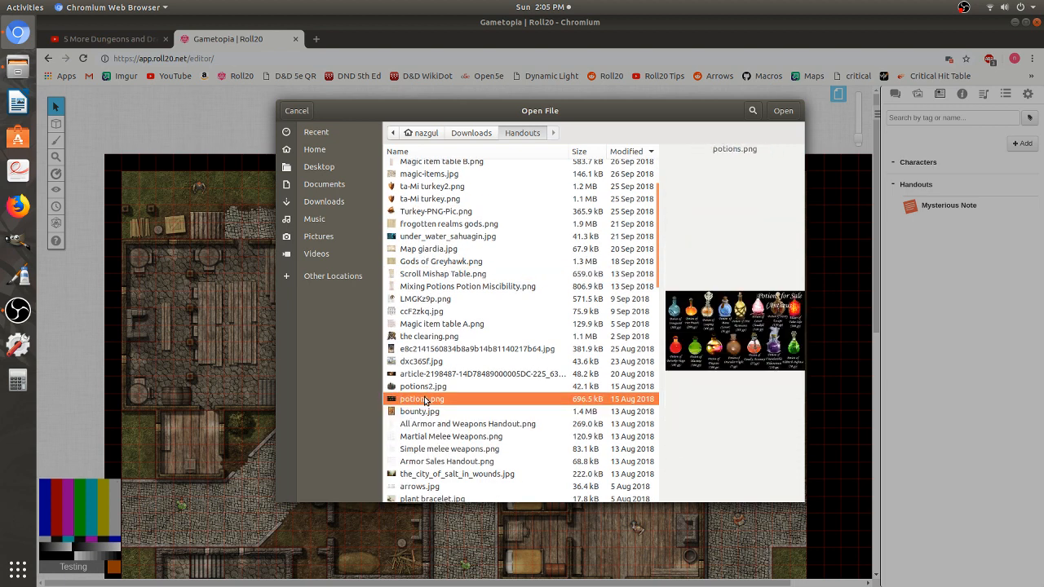
pyautogui.click(781, 111)
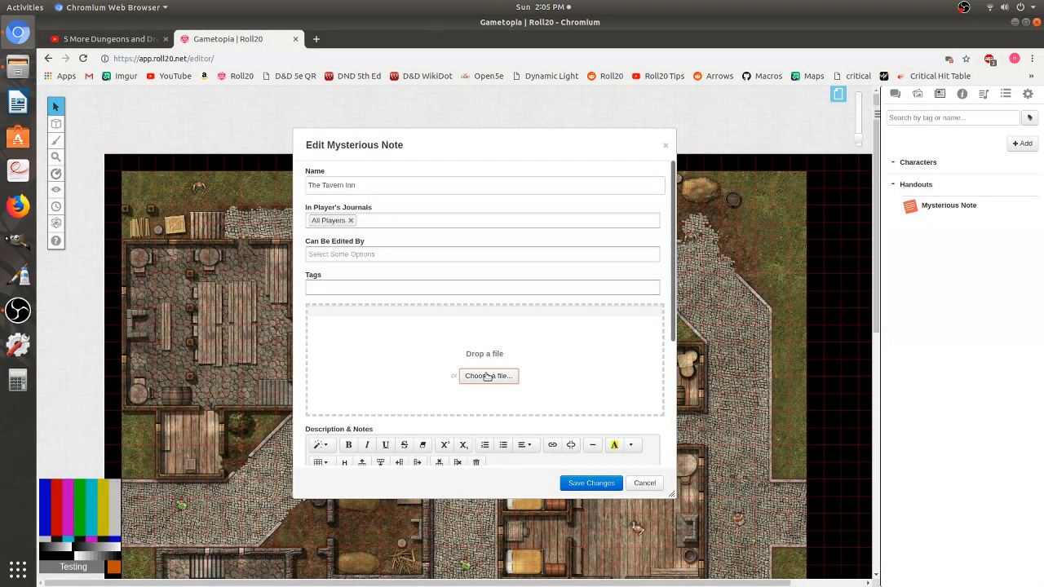
# Step: Enter the price lines "ale 14 cp", "beer 10 cp" and "1 night stay 1 gp" as the description, then save and close the handout
pyautogui.scroll(-3, 456, 391)
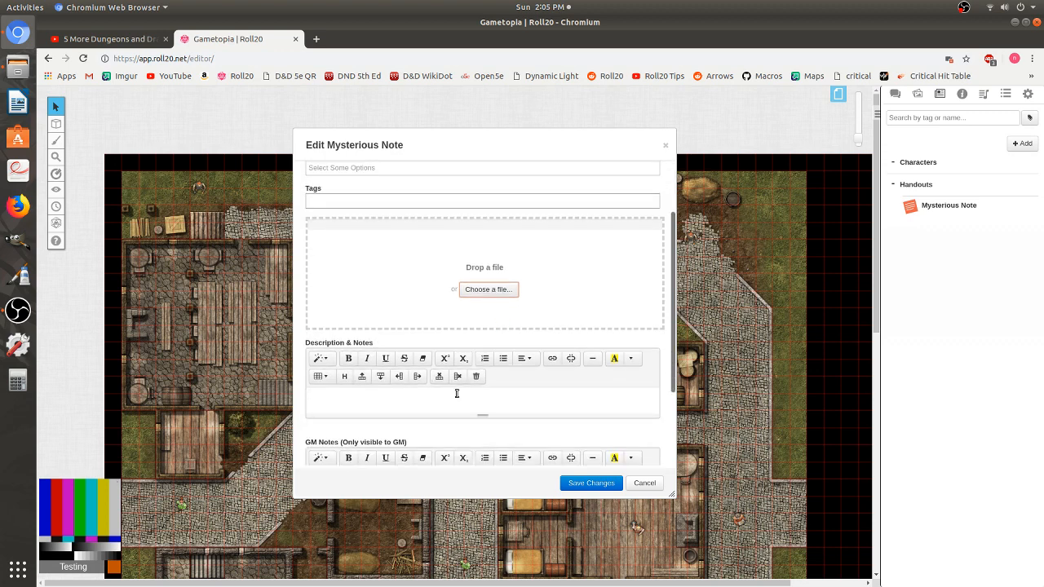
pyautogui.scroll(1, 457, 390)
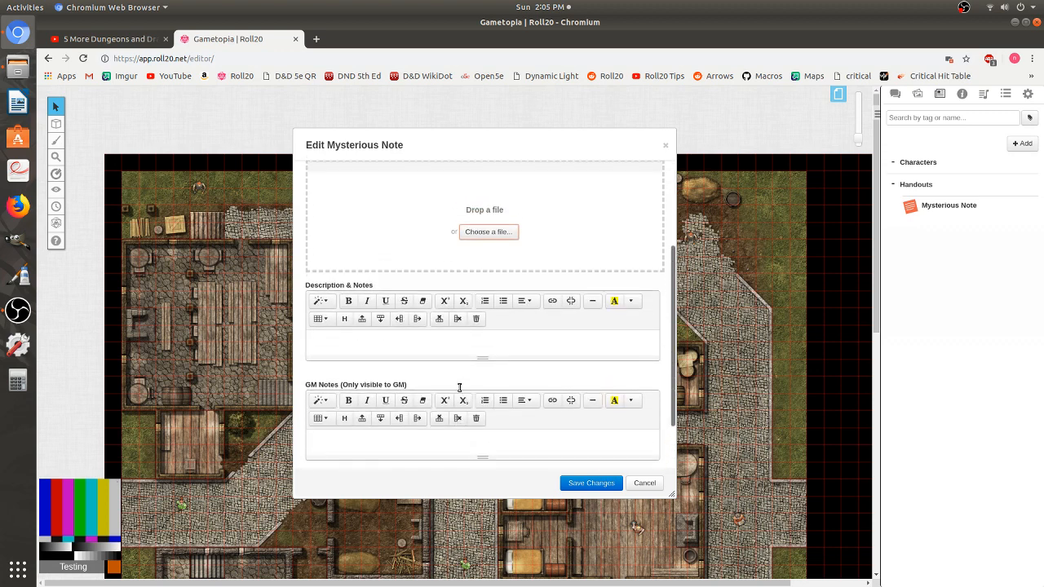
pyautogui.click(497, 335)
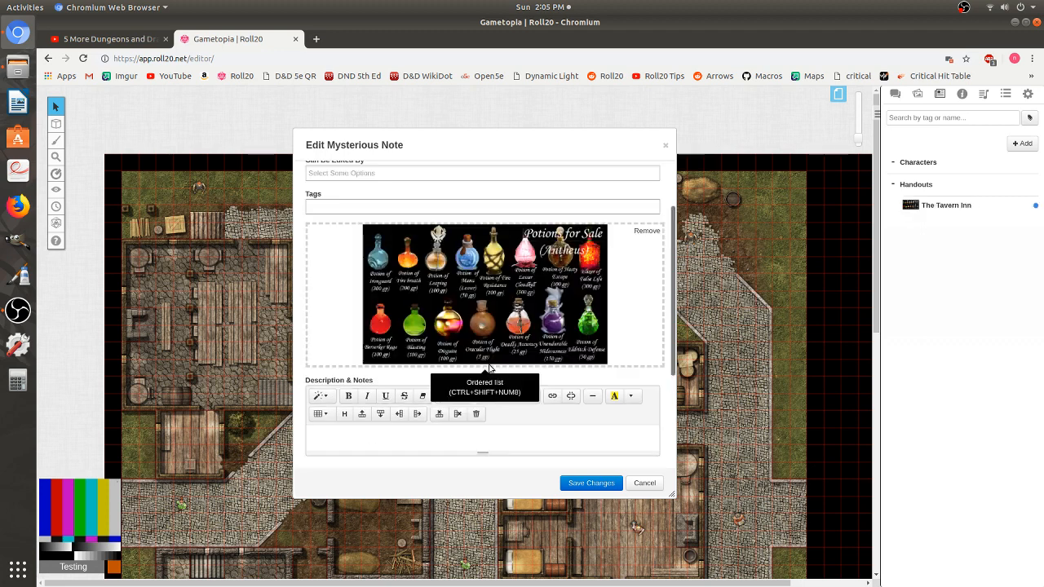
pyautogui.scroll(-2, 489, 368)
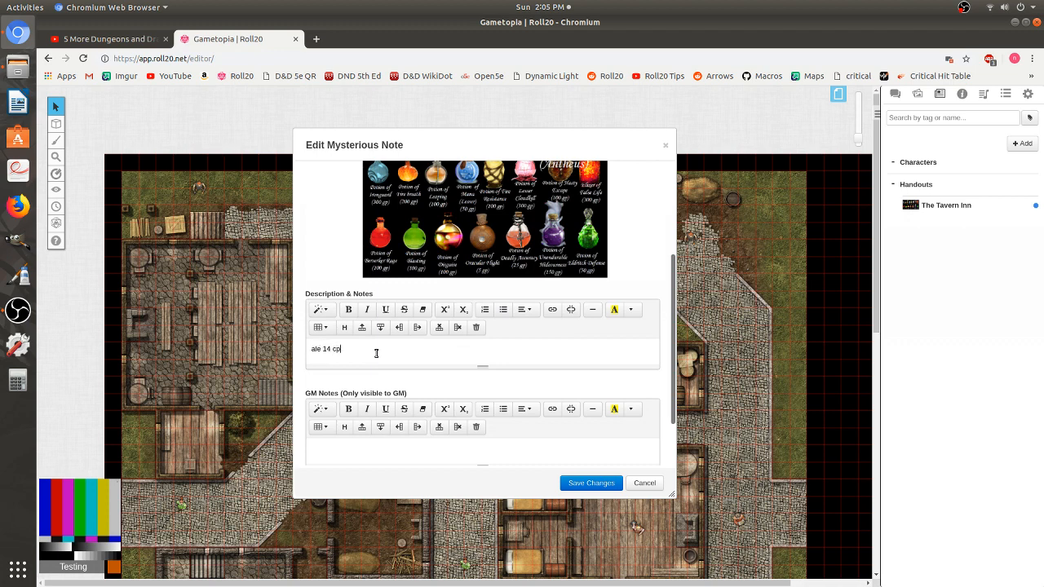
pyautogui.press('Return')
pyautogui.write('b')
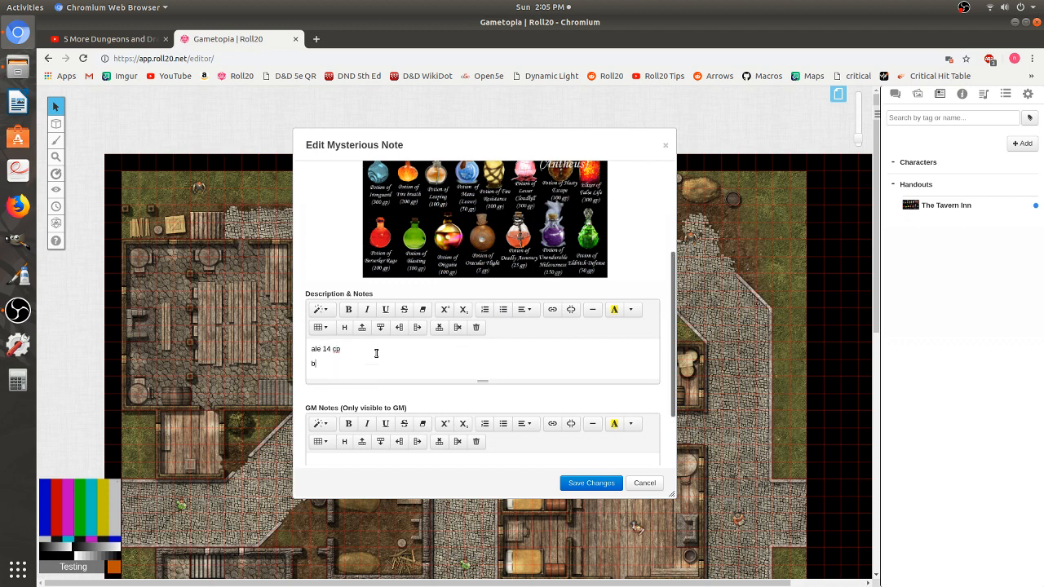
pyautogui.write('eer 10 cp')
pyautogui.press('Return')
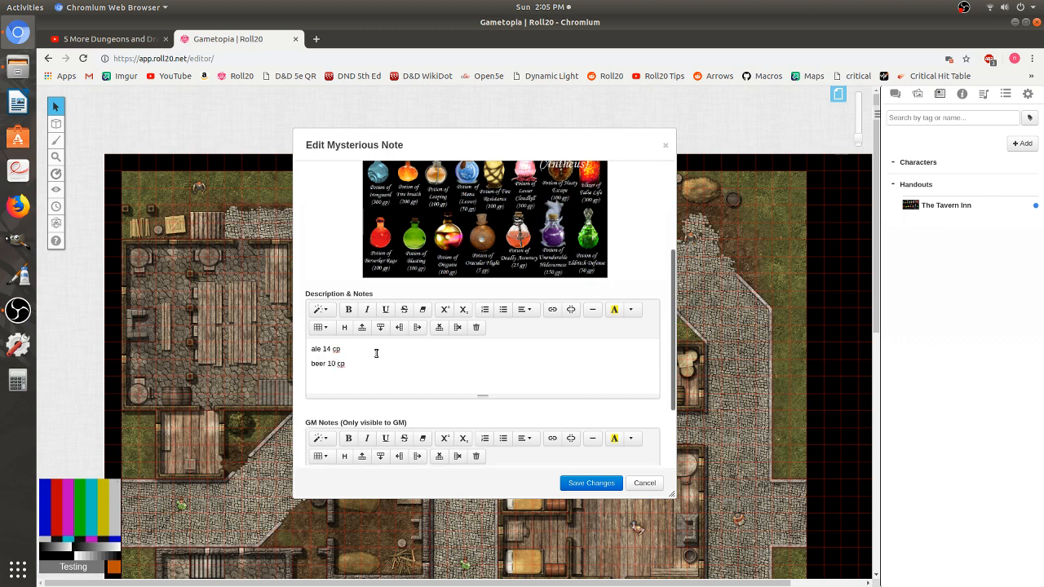
pyautogui.write('1 m')
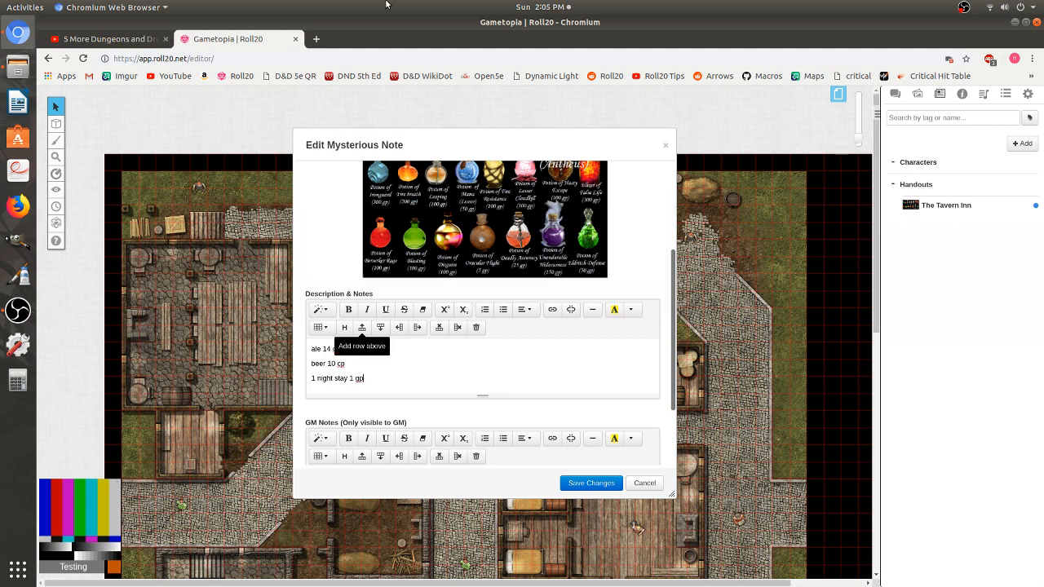
pyautogui.click(594, 484)
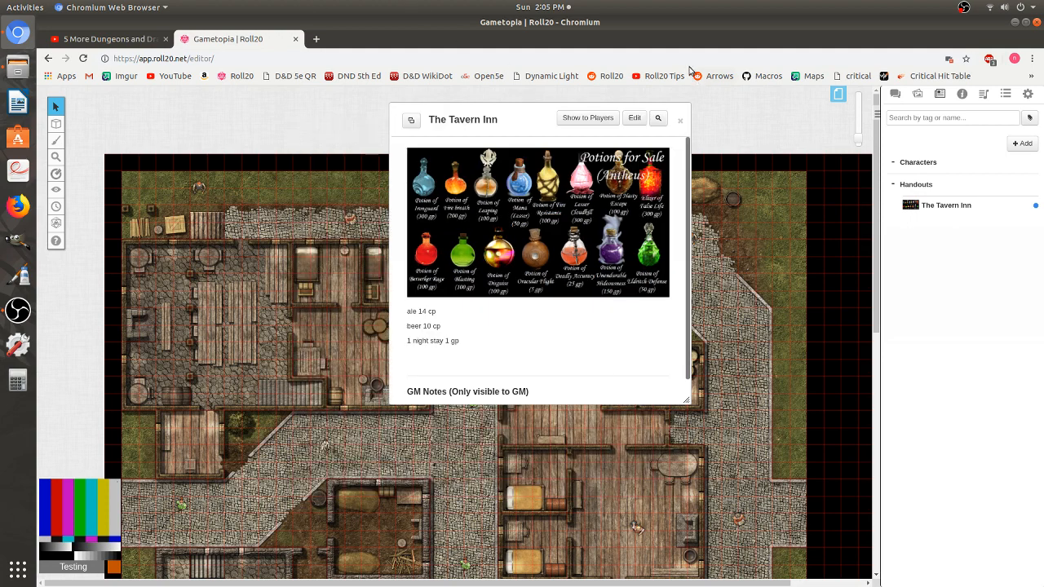
pyautogui.click(680, 121)
# Step: Reopen The Tavern Inn handout, check its image, price list and GM notes section, and close it
pyautogui.click(946, 206)
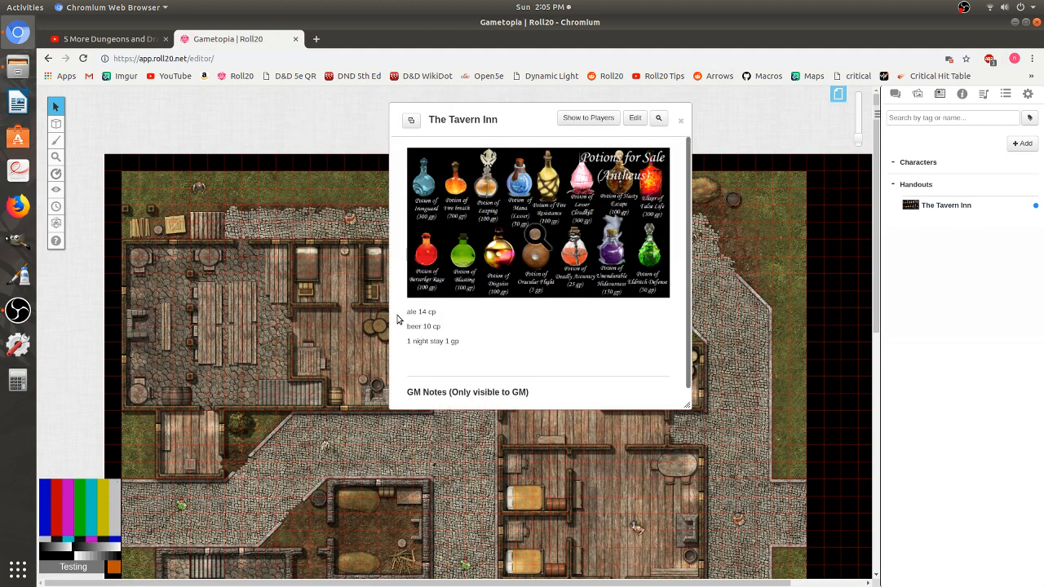
pyautogui.scroll(-1, 465, 297)
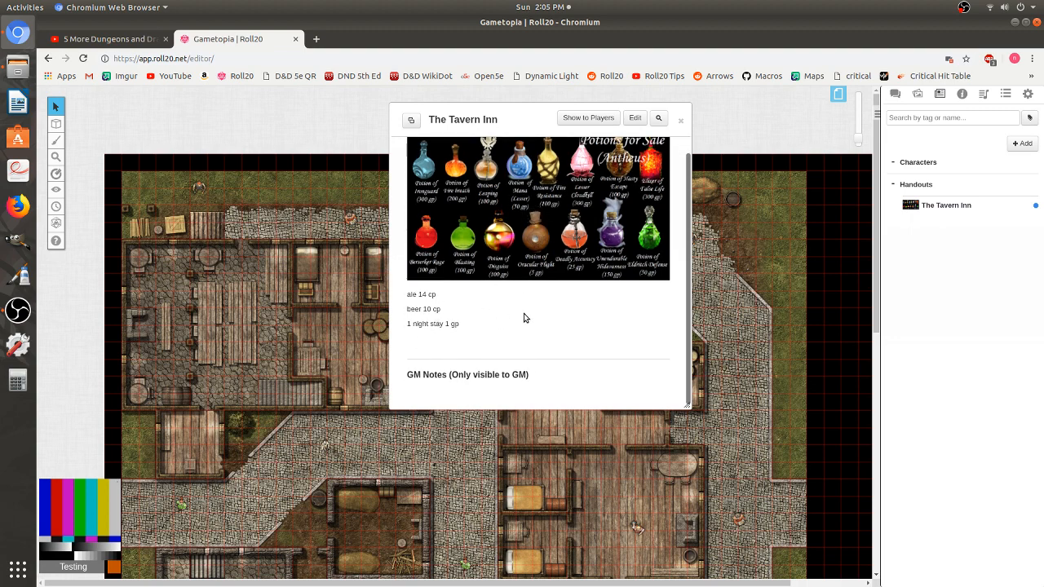
pyautogui.scroll(1, 523, 313)
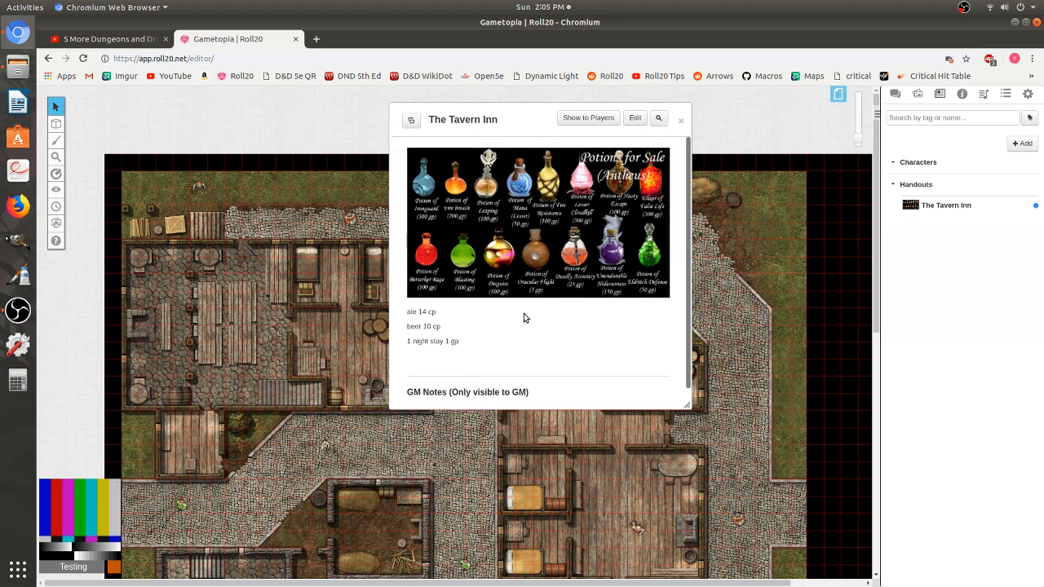
pyautogui.click(681, 122)
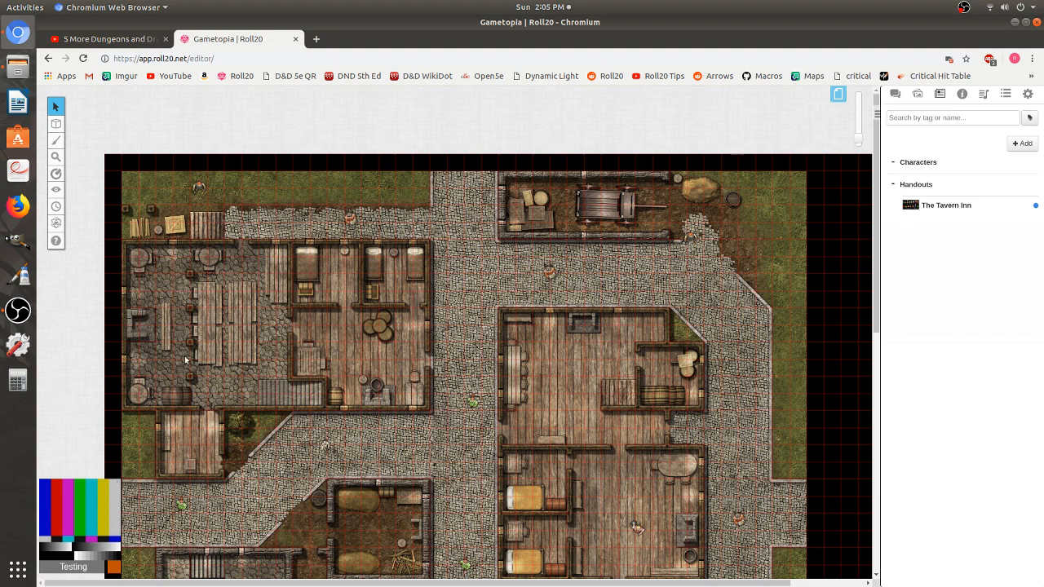
pyautogui.scroll(-5, 581, 393)
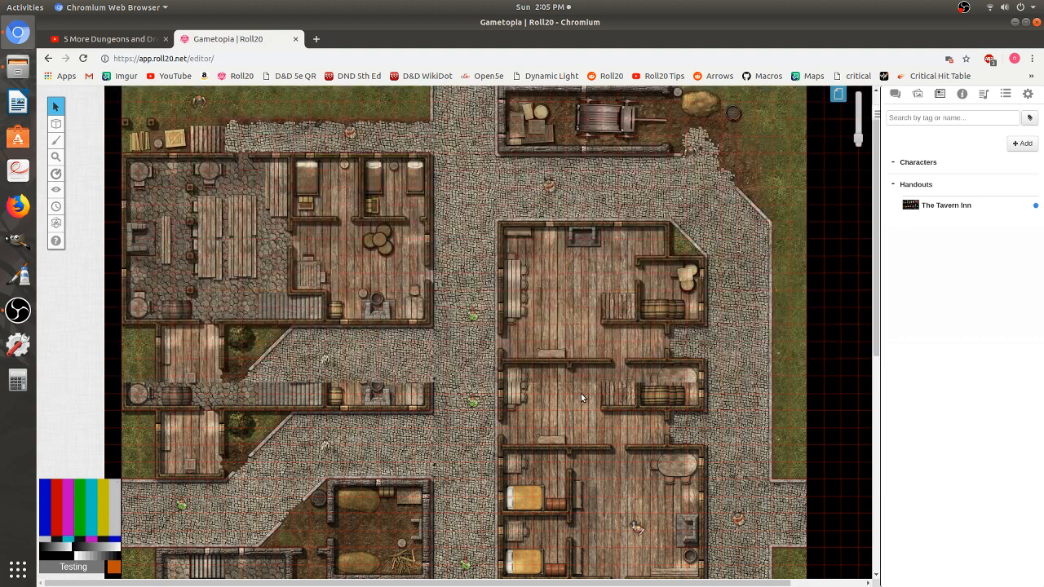
pyautogui.scroll(3, 558, 390)
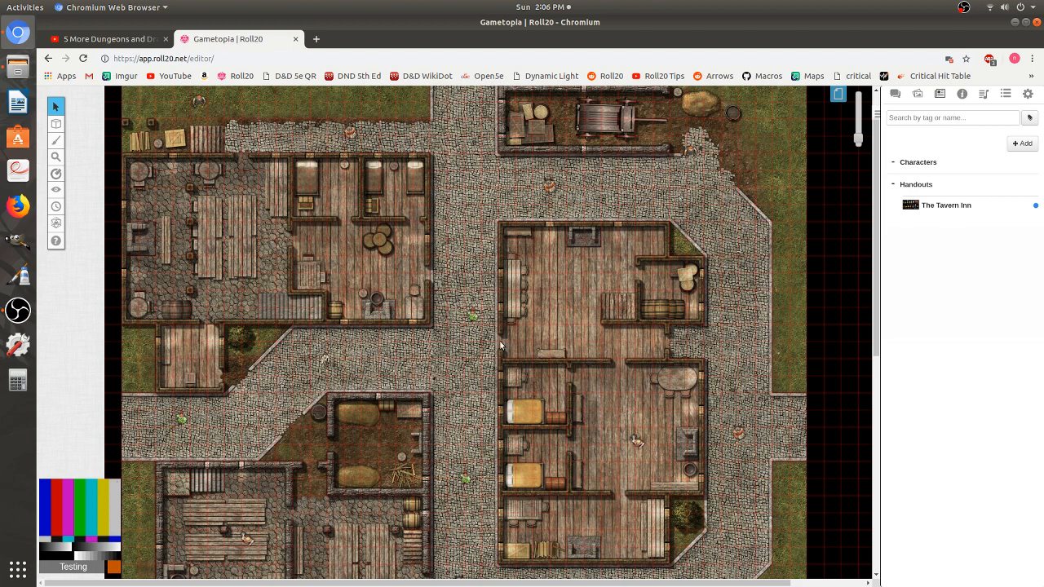
pyautogui.scroll(3, 499, 340)
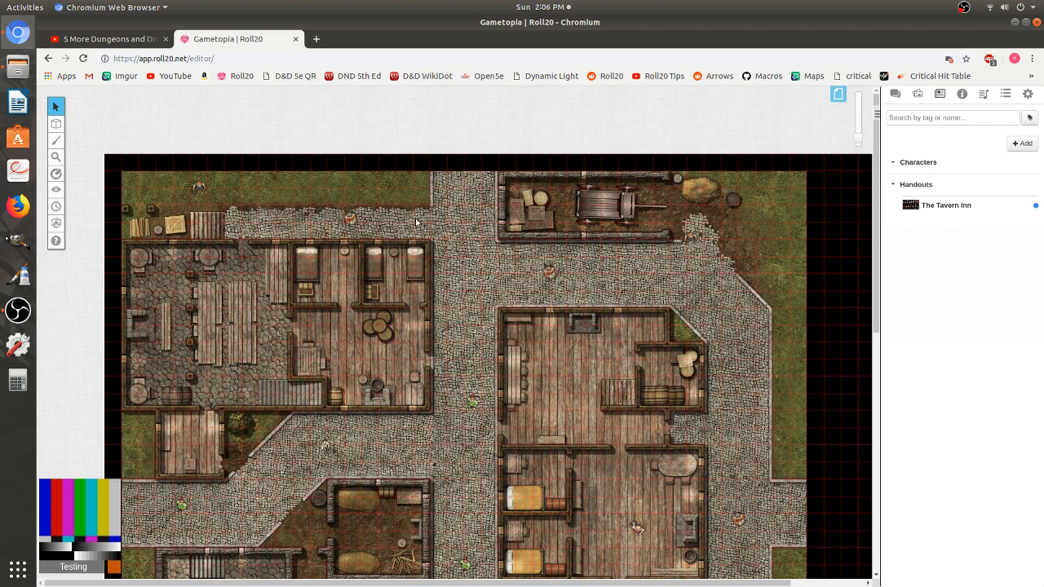
# Step: Look over the town map and review the Start page's grid, fog of war and GM opacity settings
pyautogui.scroll(-10, 419, 222)
pyautogui.moveTo(181, 222)
pyautogui.mouseDown()
pyautogui.moveTo(198, 221)
pyautogui.moveTo(181, 222)
pyautogui.mouseUp()
pyautogui.click(211, 223)
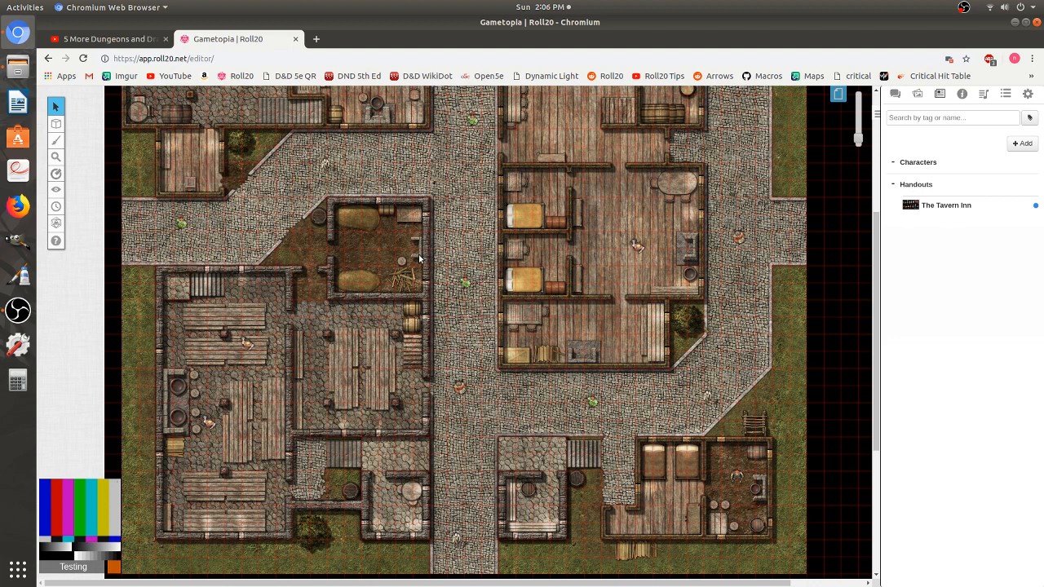
pyautogui.click(835, 94)
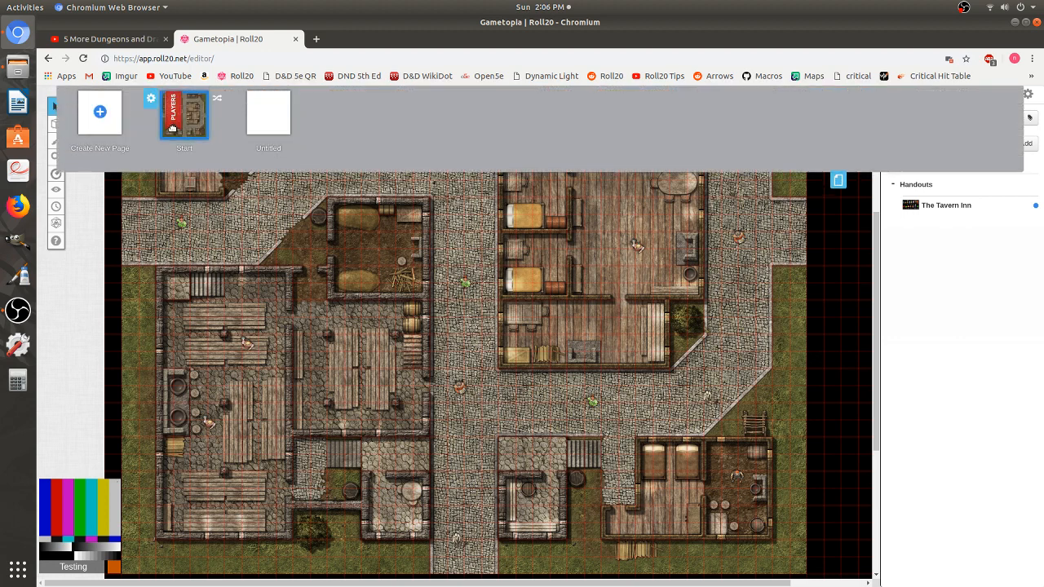
pyautogui.click(153, 100)
pyautogui.scroll(-2, 599, 381)
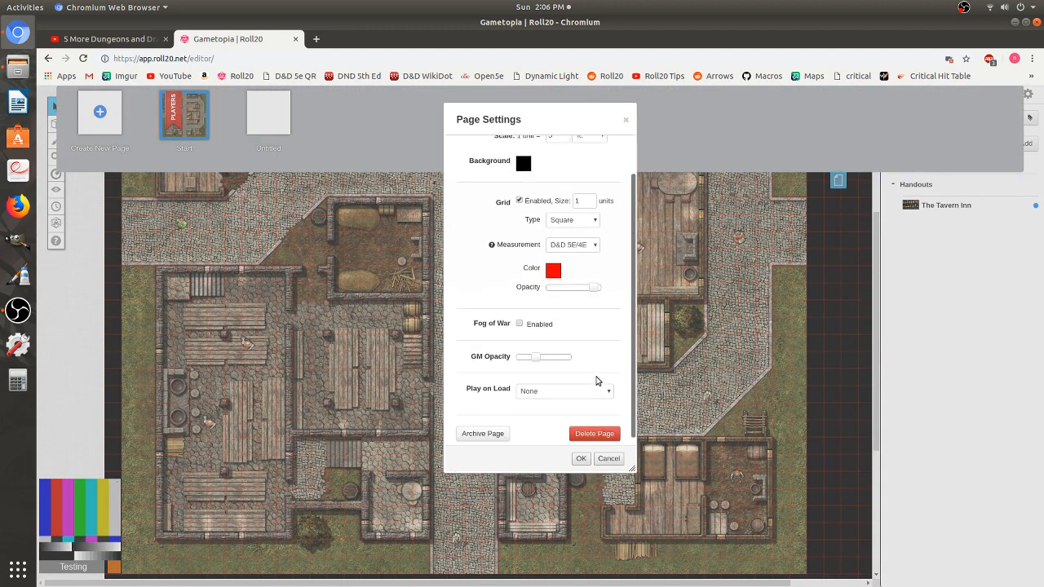
pyautogui.click(580, 458)
pyautogui.click(838, 179)
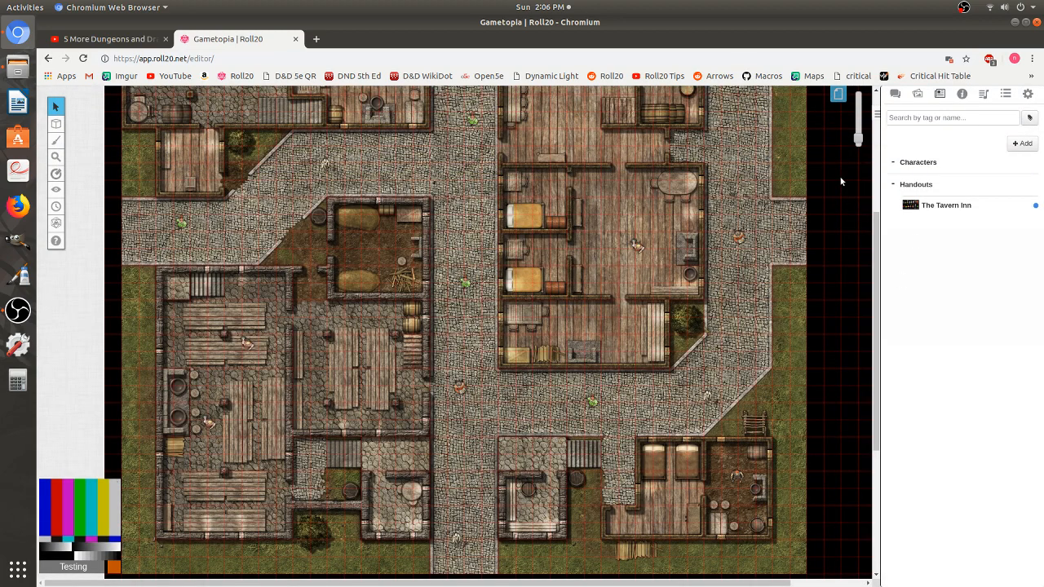
pyautogui.scroll(5, 502, 229)
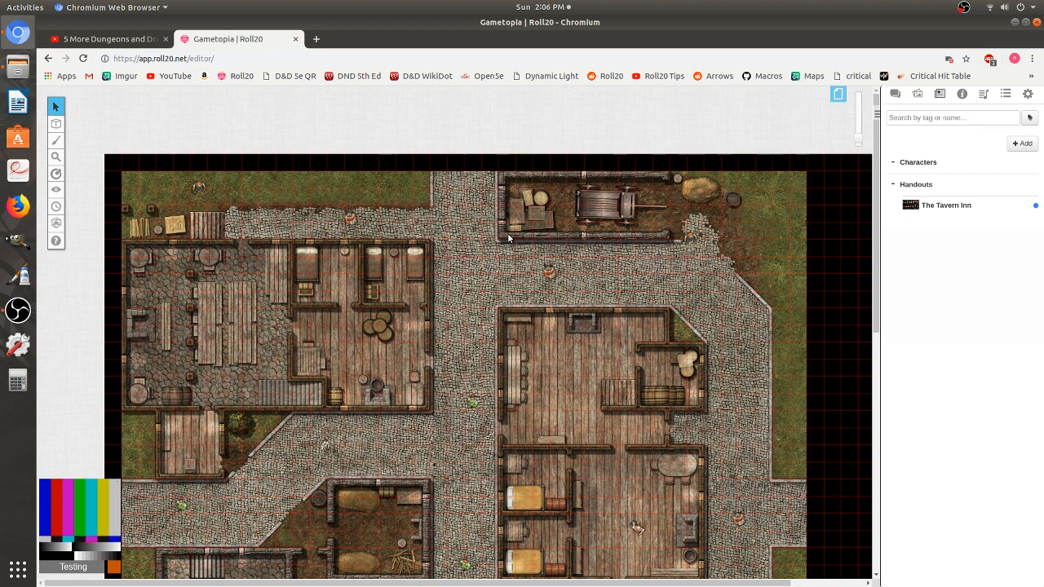
pyautogui.scroll(-5, 508, 234)
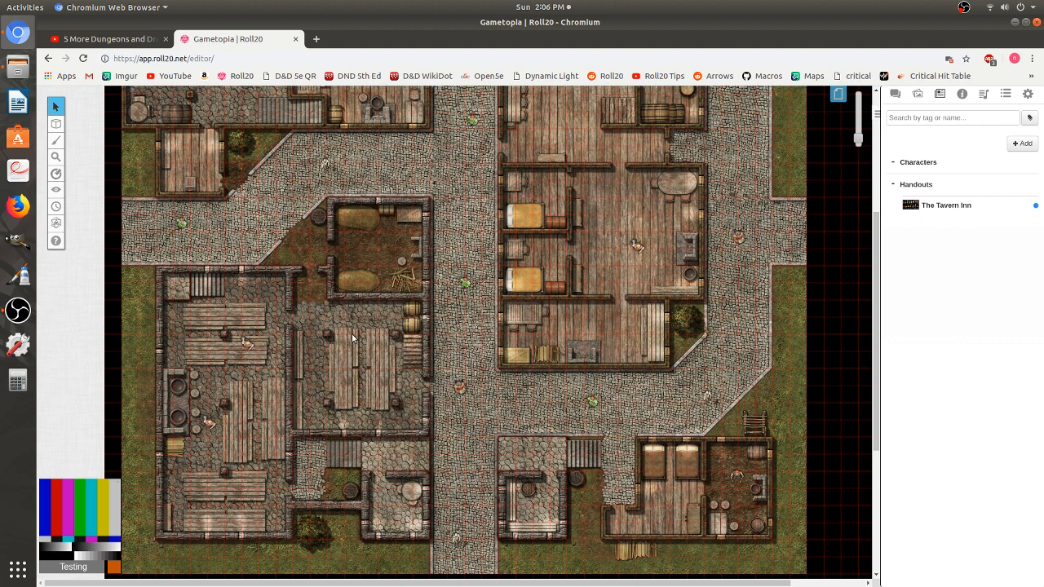
pyautogui.scroll(1, 448, 220)
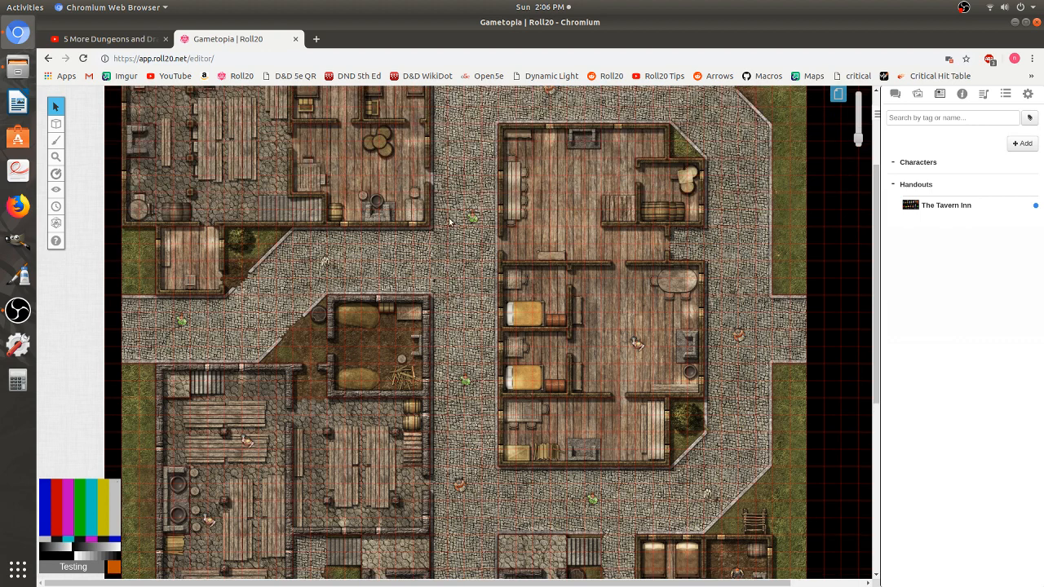
pyautogui.scroll(2, 449, 220)
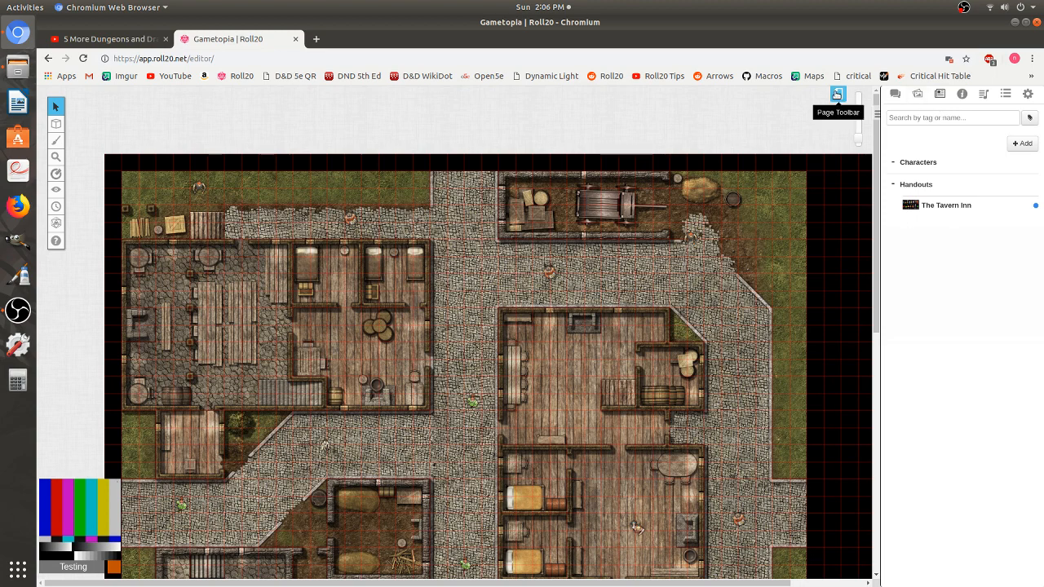
pyautogui.click(835, 94)
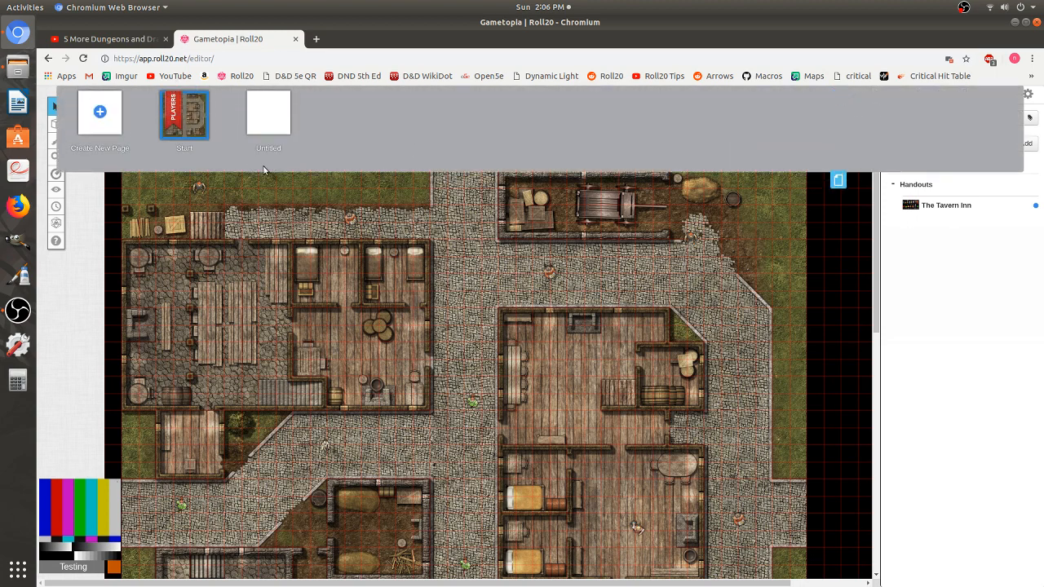
pyautogui.click(836, 179)
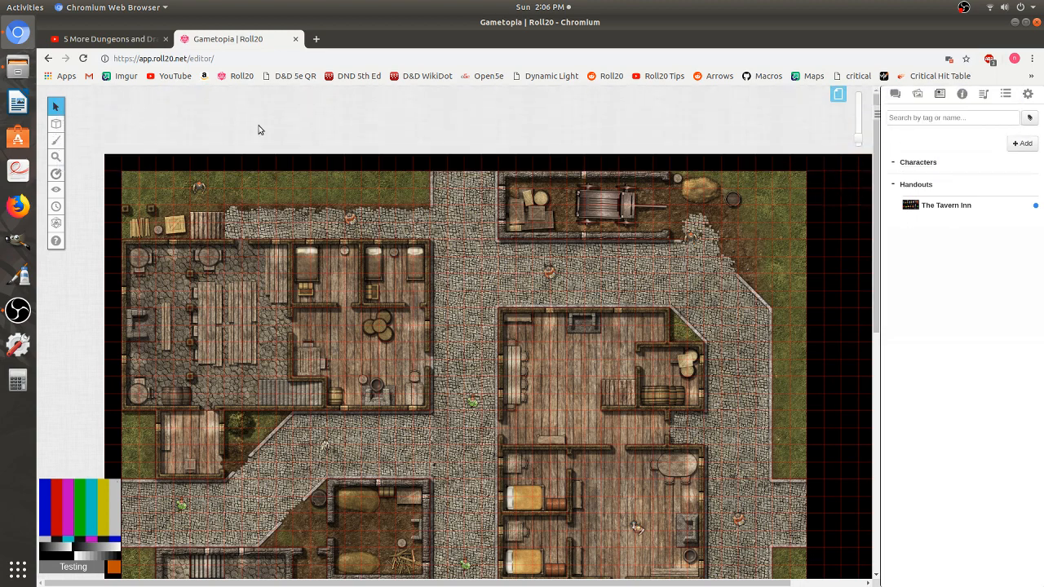
# Step: Enable Fog of War in the Start page's settings and apply it to the town map
pyautogui.click(836, 95)
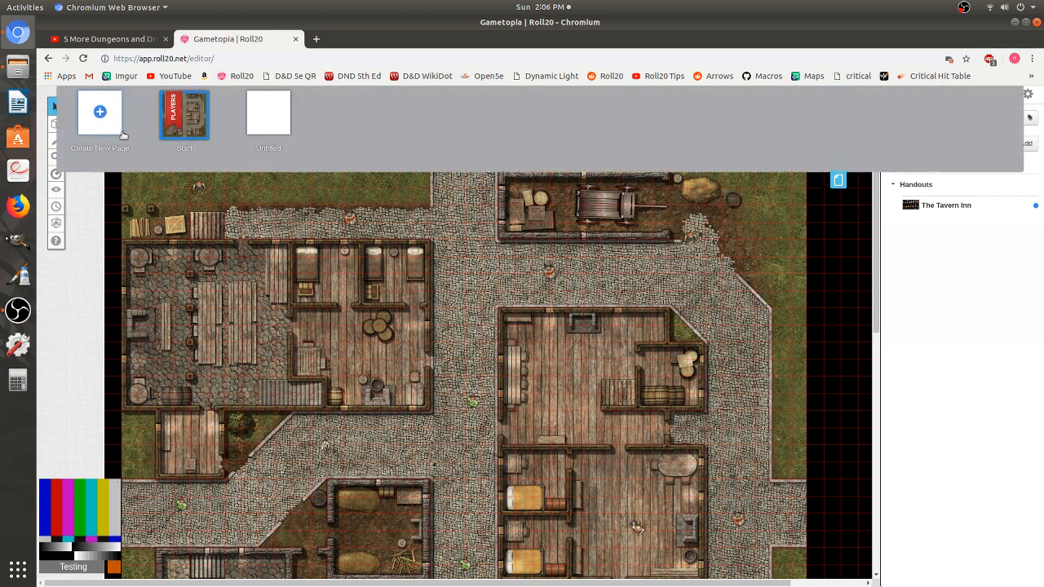
pyautogui.click(153, 107)
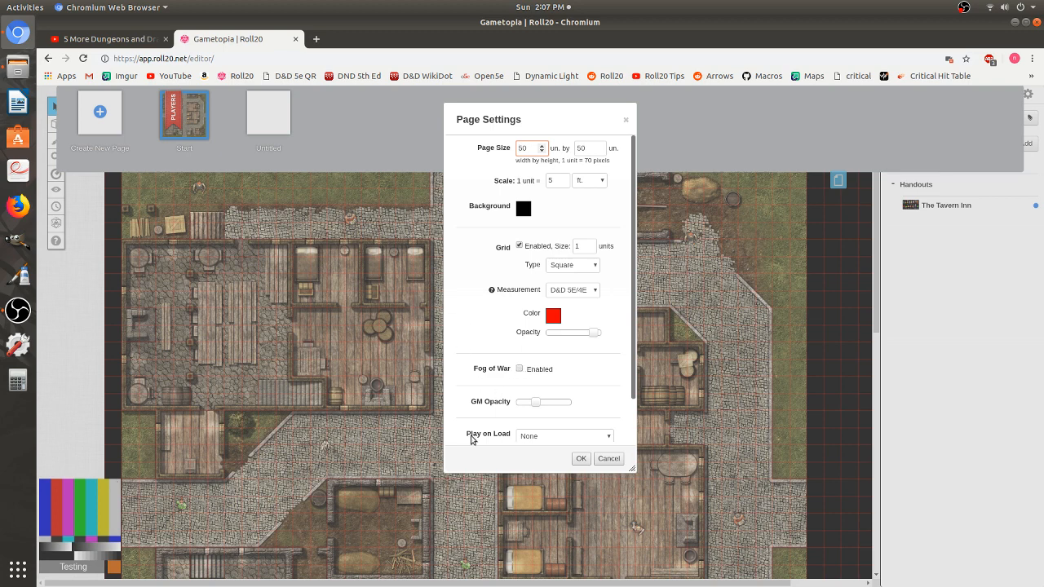
pyautogui.click(520, 370)
pyautogui.click(580, 459)
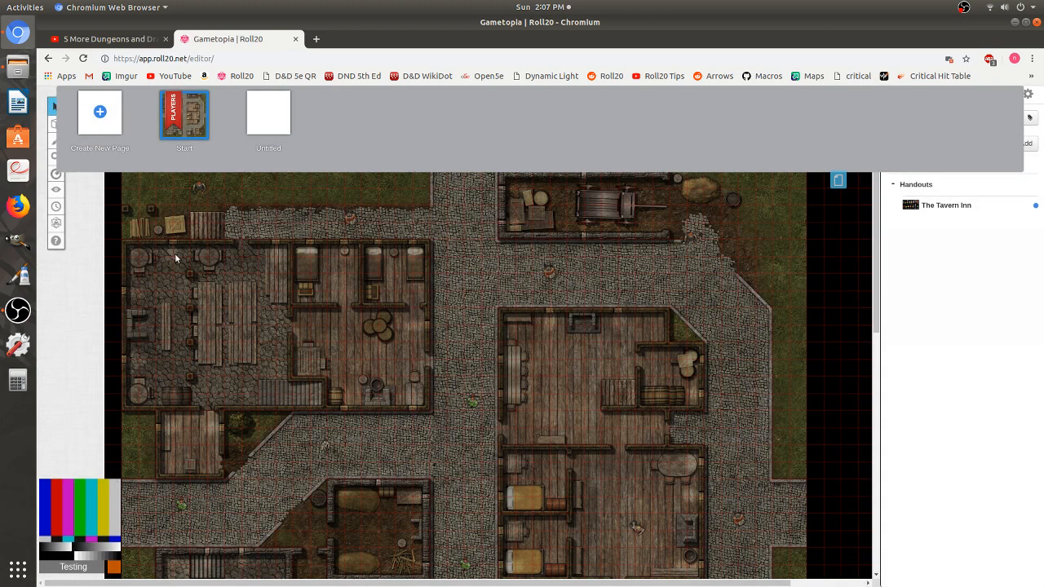
pyautogui.click(837, 180)
pyautogui.scroll(-3, 524, 263)
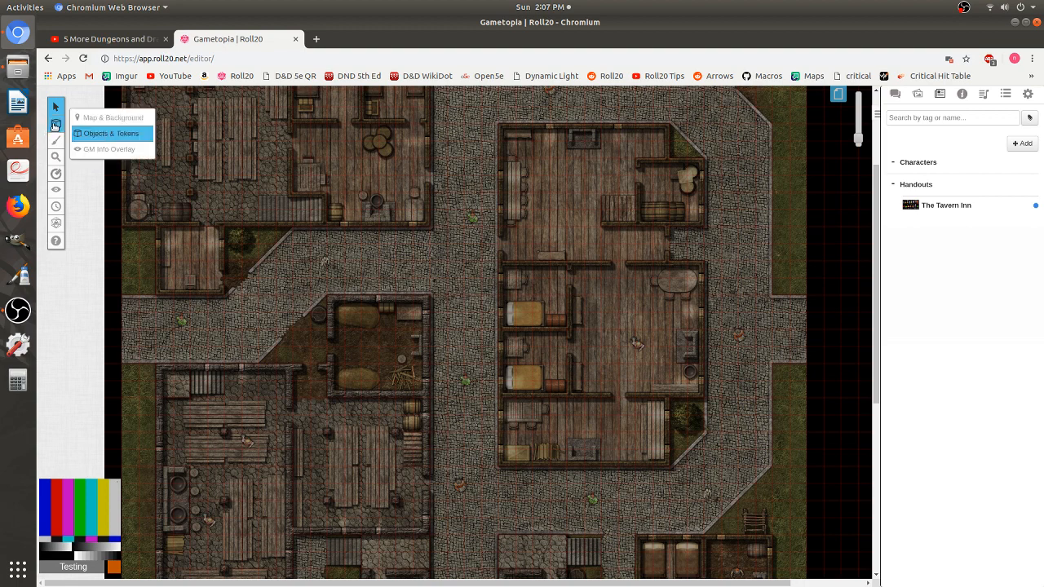
pyautogui.moveTo(56, 152)
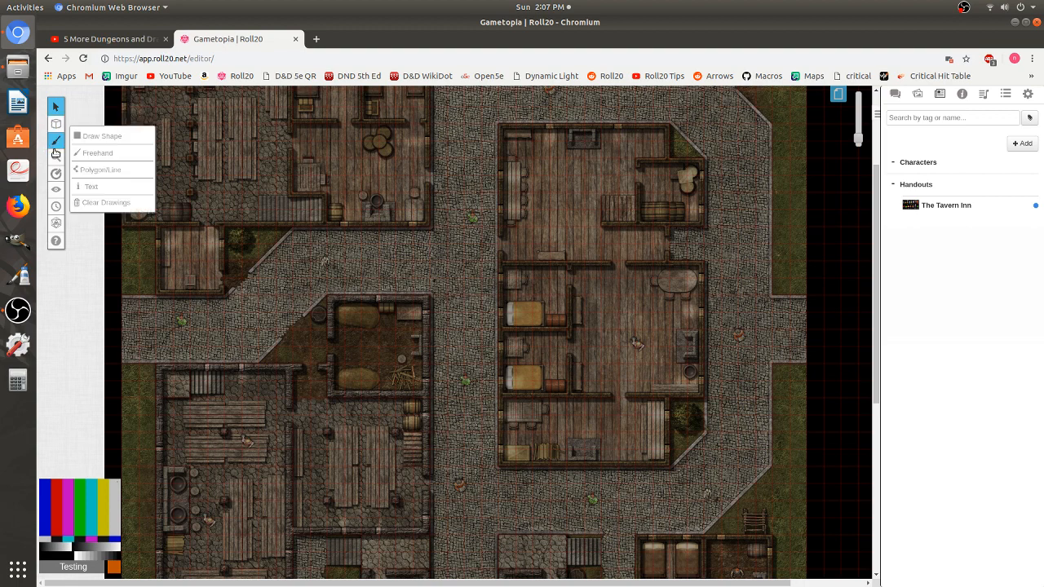
pyautogui.click(61, 194)
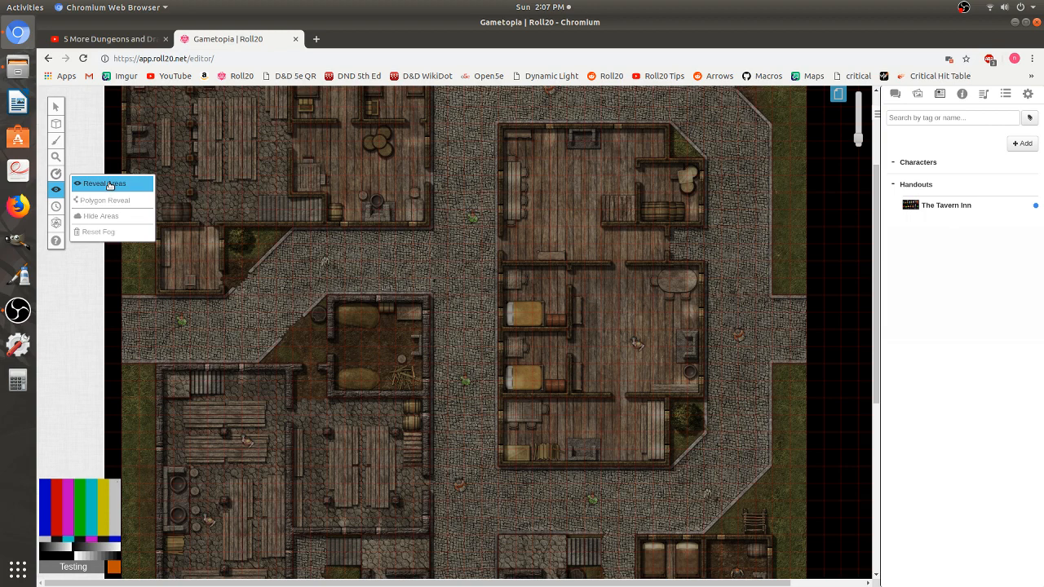
pyautogui.click(56, 107)
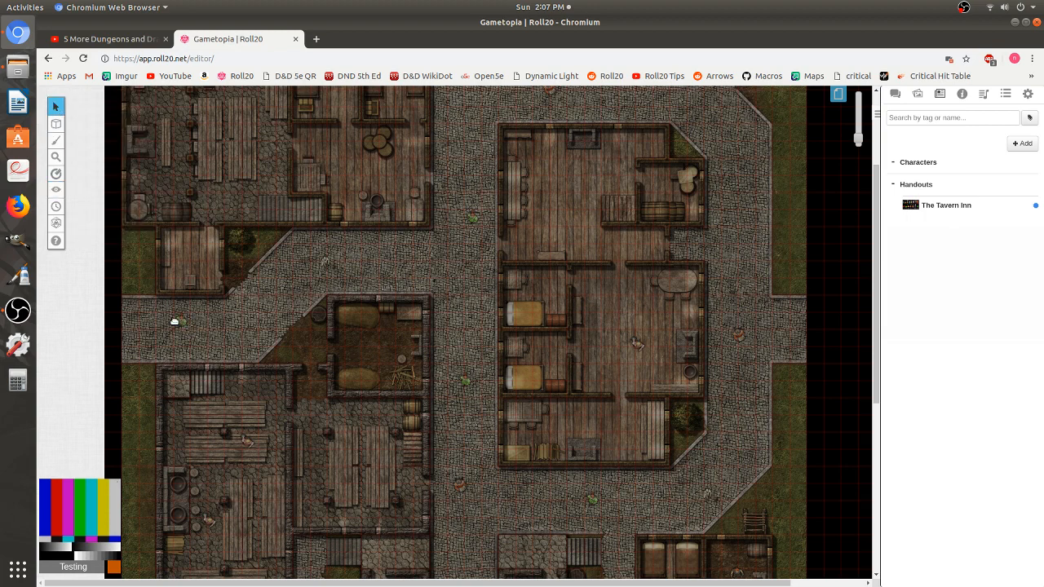
# Step: Select the green townsfolk token at the western street entrance and rotate it a quarter turn counterclockwise
pyautogui.moveTo(173, 322); pyautogui.dragTo(150, 323)
pyautogui.scroll(5, 150, 323)
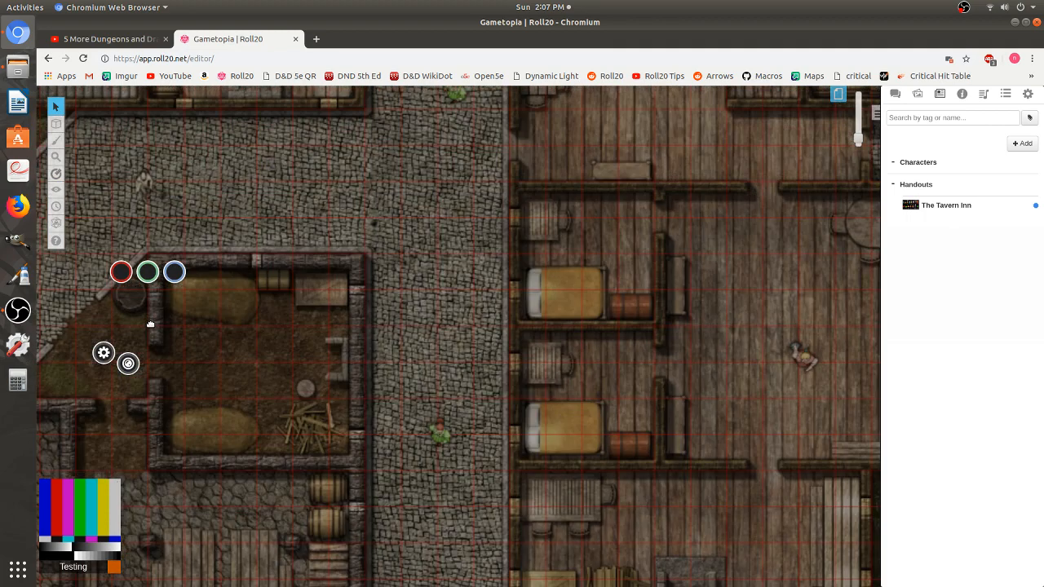
pyautogui.moveTo(242, 351); pyautogui.dragTo(634, 425)
pyautogui.moveTo(461, 372); pyautogui.dragTo(472, 428)
pyautogui.scroll(-1, 472, 428)
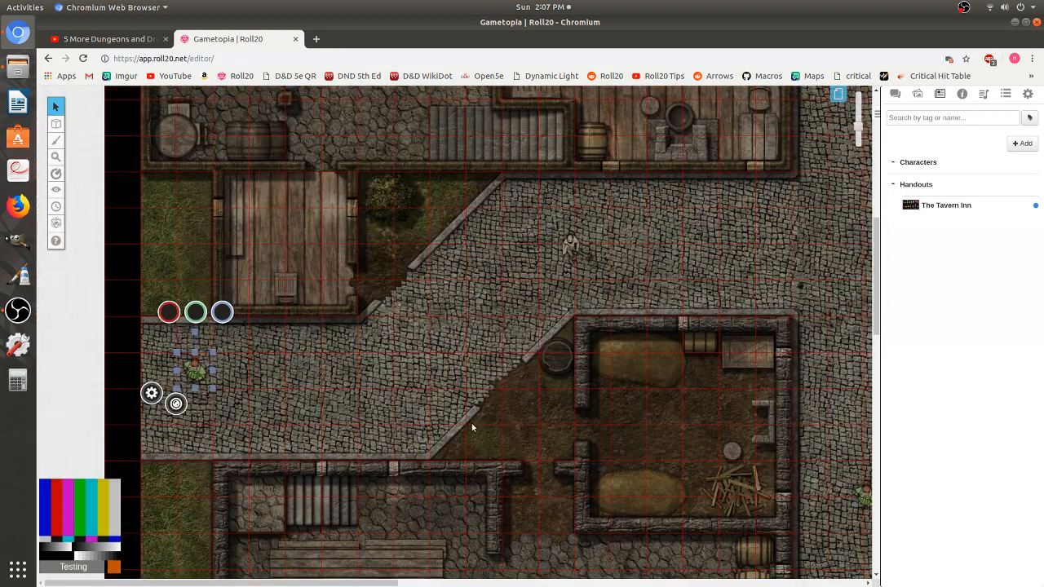
pyautogui.moveTo(55, 227)
pyautogui.moveTo(195, 332); pyautogui.dragTo(152, 359)
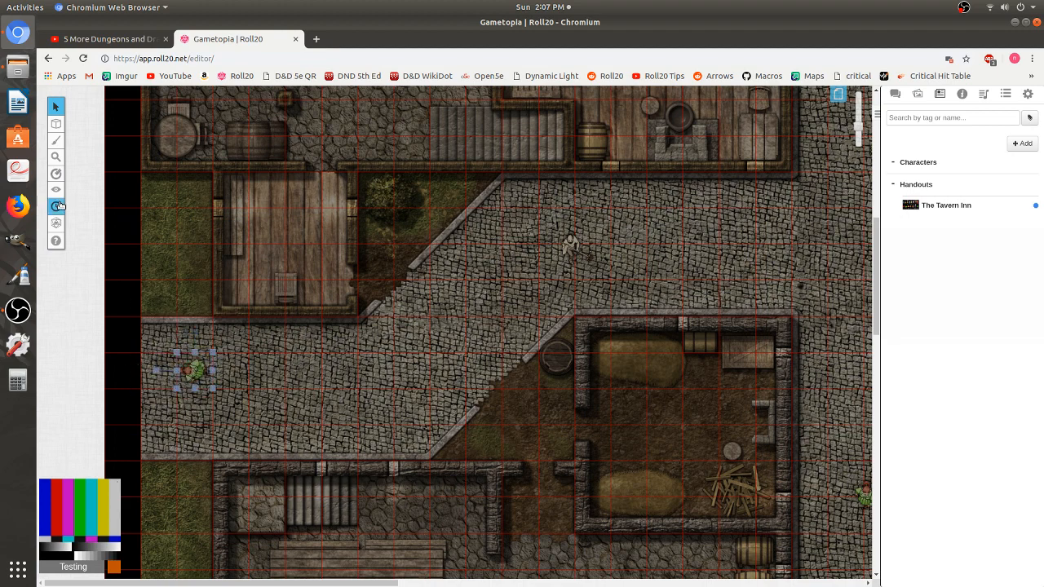
# Step: Reveal the western cobblestone street from the fog in successive rectangles, from the map edge along its diagonal stretch toward the northeast
pyautogui.moveTo(56, 189)
pyautogui.click(101, 186)
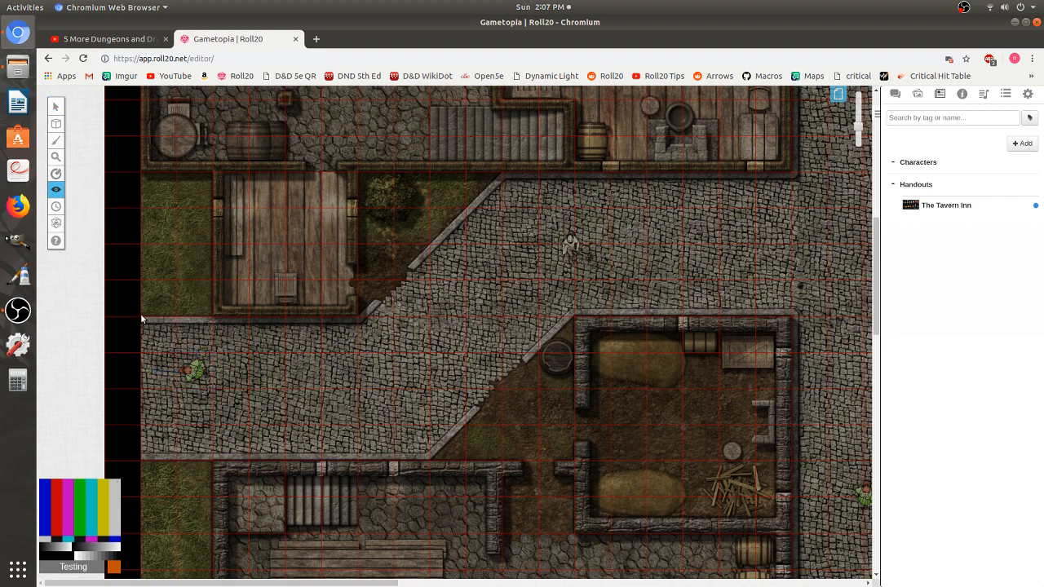
pyautogui.moveTo(224, 346); pyautogui.dragTo(472, 461)
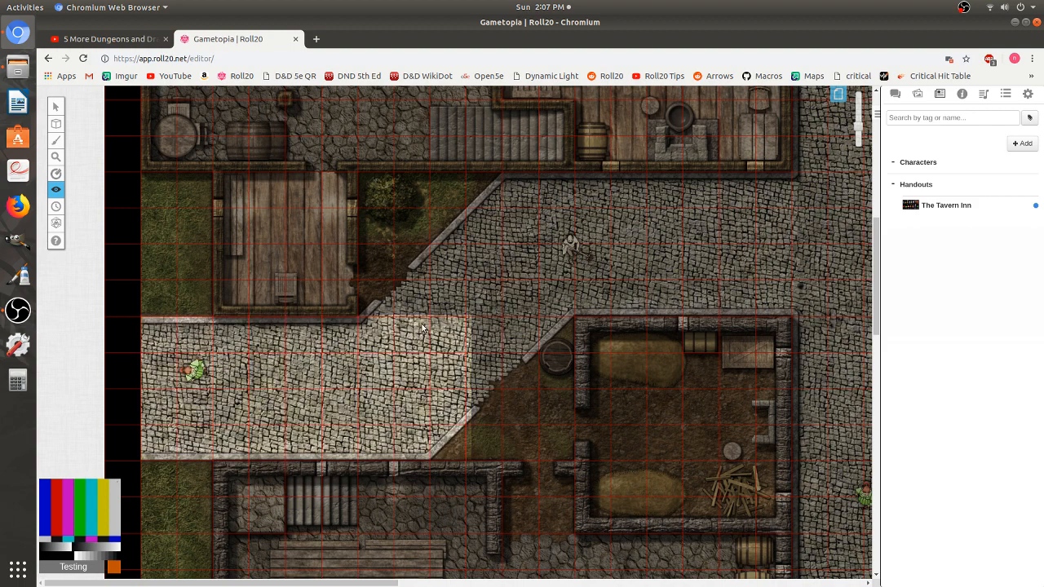
pyautogui.moveTo(392, 290)
pyautogui.mouseDown()
pyautogui.moveTo(459, 337)
pyautogui.moveTo(499, 386)
pyautogui.moveTo(429, 289)
pyautogui.moveTo(389, 264)
pyautogui.moveTo(420, 261)
pyautogui.mouseUp()
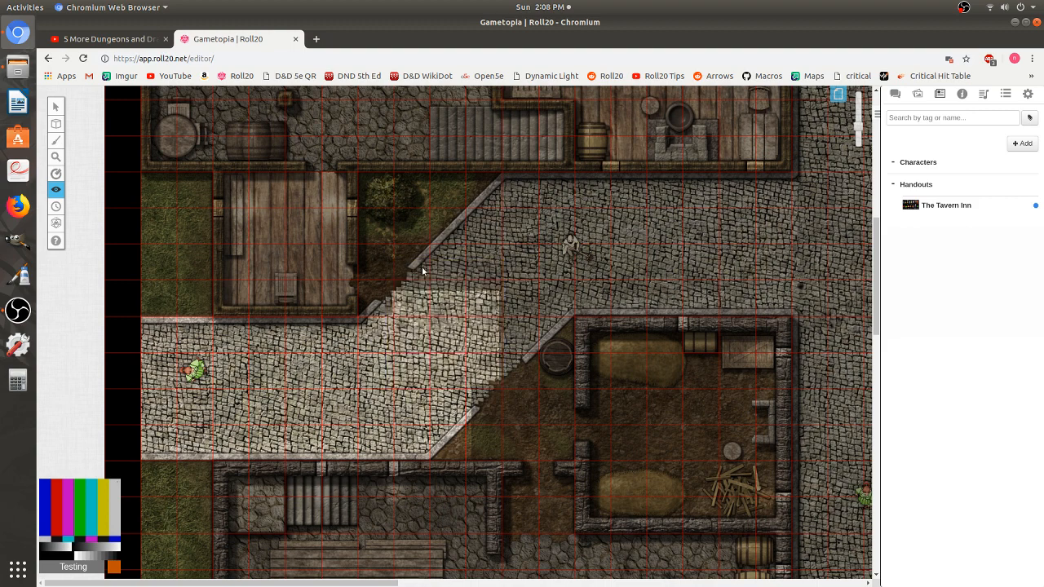
pyautogui.moveTo(499, 324); pyautogui.dragTo(544, 364)
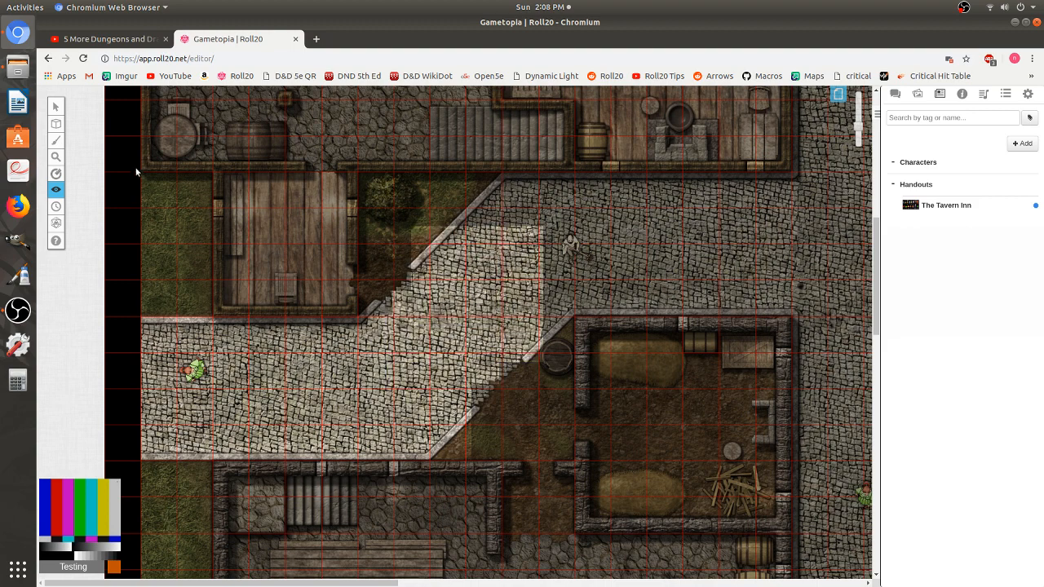
# Step: Reveal the area around the western street, including the small wooden building, the garden and the stable with the hay beds
pyautogui.moveTo(128, 165); pyautogui.dragTo(573, 461)
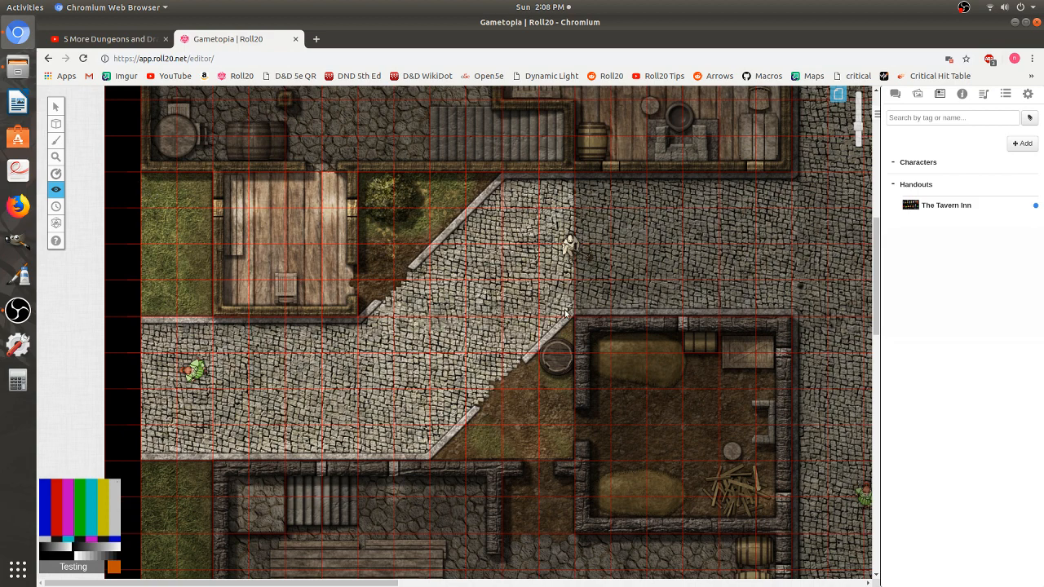
pyautogui.moveTo(549, 288); pyautogui.dragTo(794, 531)
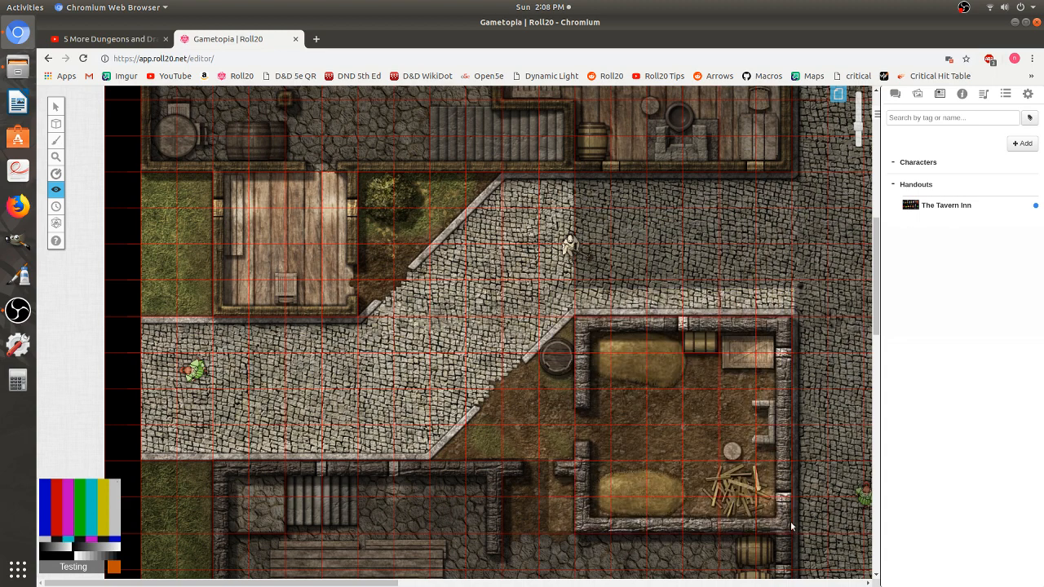
pyautogui.scroll(-1, 406, 392)
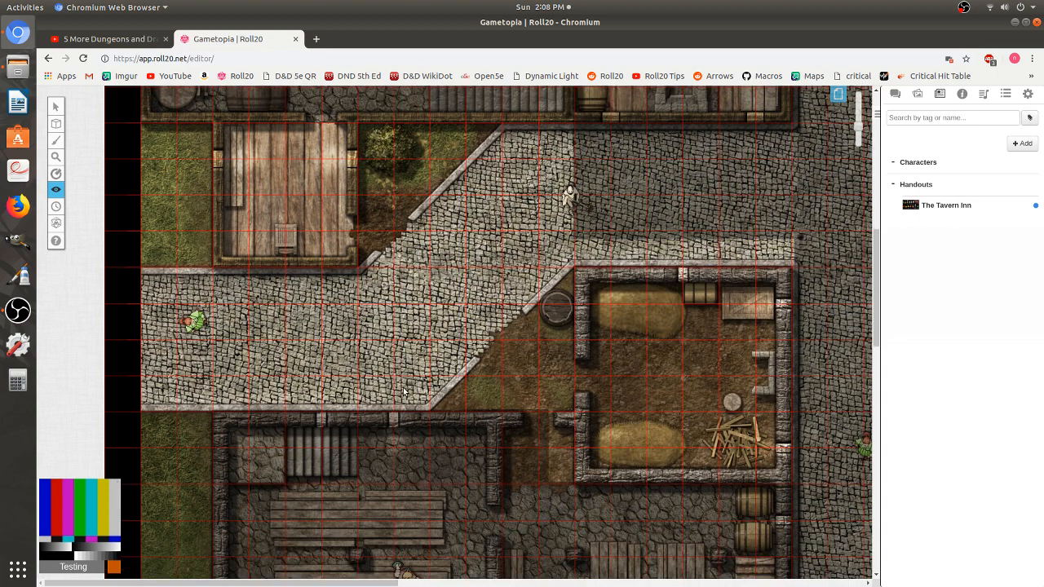
pyautogui.moveTo(164, 380); pyautogui.dragTo(537, 420)
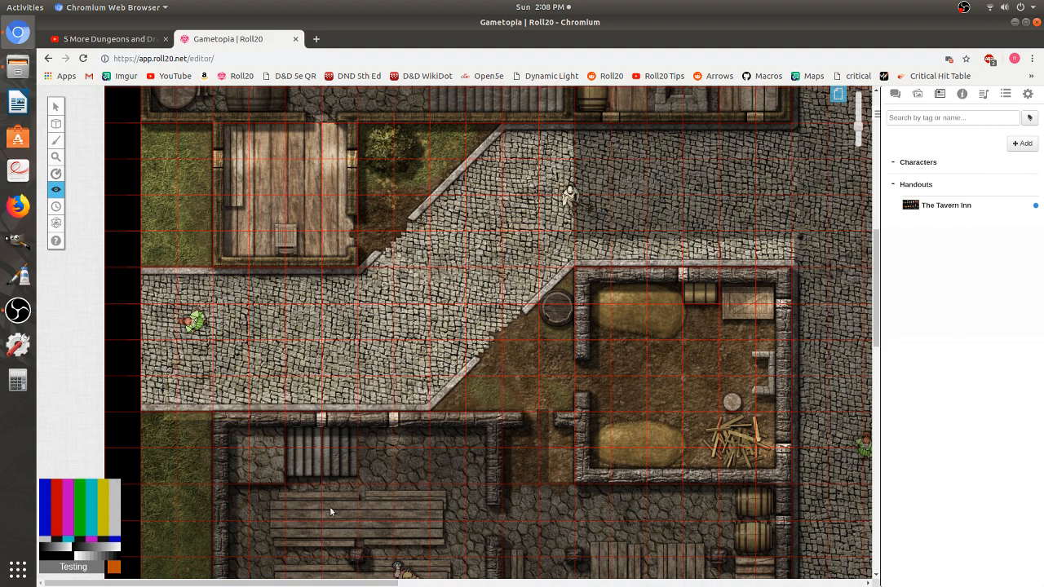
# Step: Move the green townsfolk token from the western street past the stable yard to the entrance of the large stone building
pyautogui.moveTo(52, 106)
pyautogui.click(96, 99)
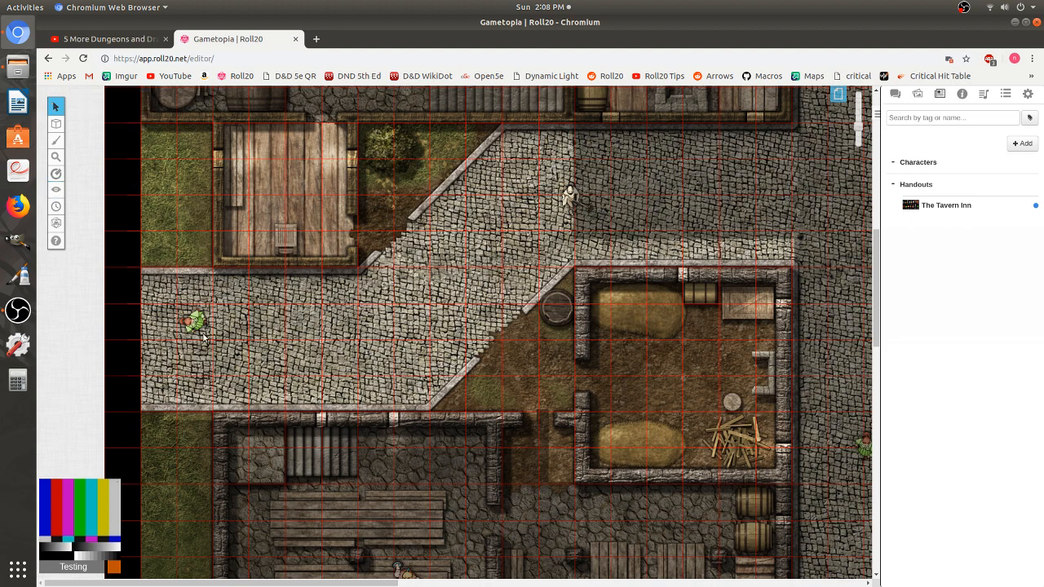
pyautogui.moveTo(196, 322); pyautogui.dragTo(530, 380)
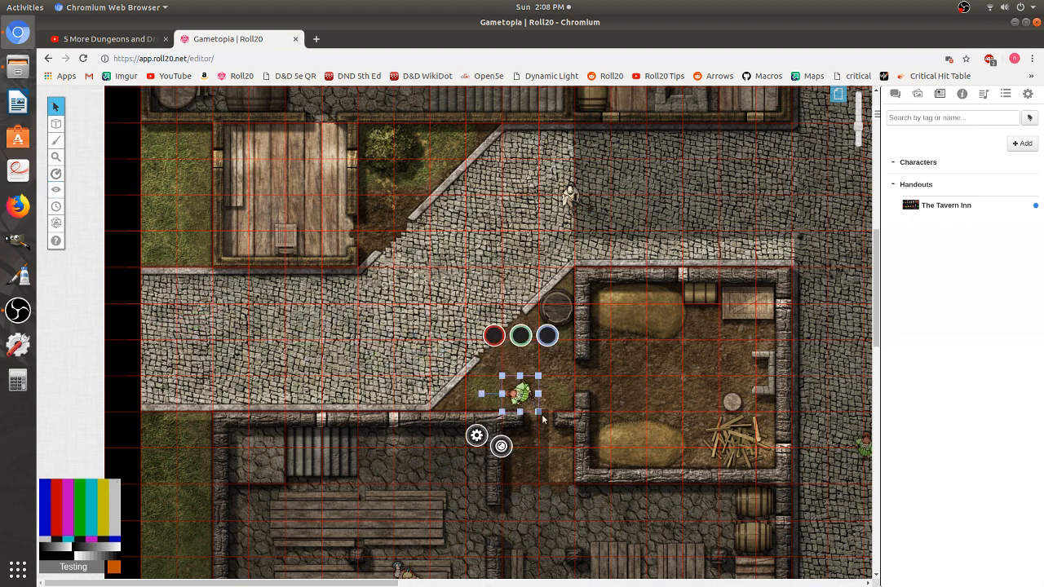
pyautogui.scroll(-2, 543, 416)
pyautogui.scroll(-2, 543, 416)
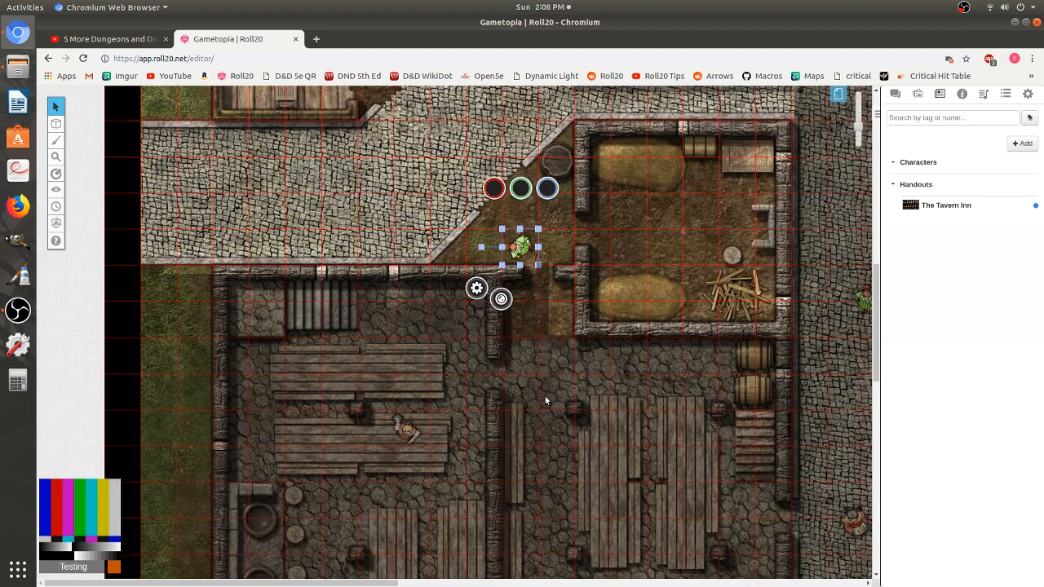
pyautogui.moveTo(526, 204); pyautogui.dragTo(563, 275)
# Step: Reveal the stone building's eastern room from the fog and move the green townsfolk token onto the northernmost table in the western room
pyautogui.moveTo(56, 190)
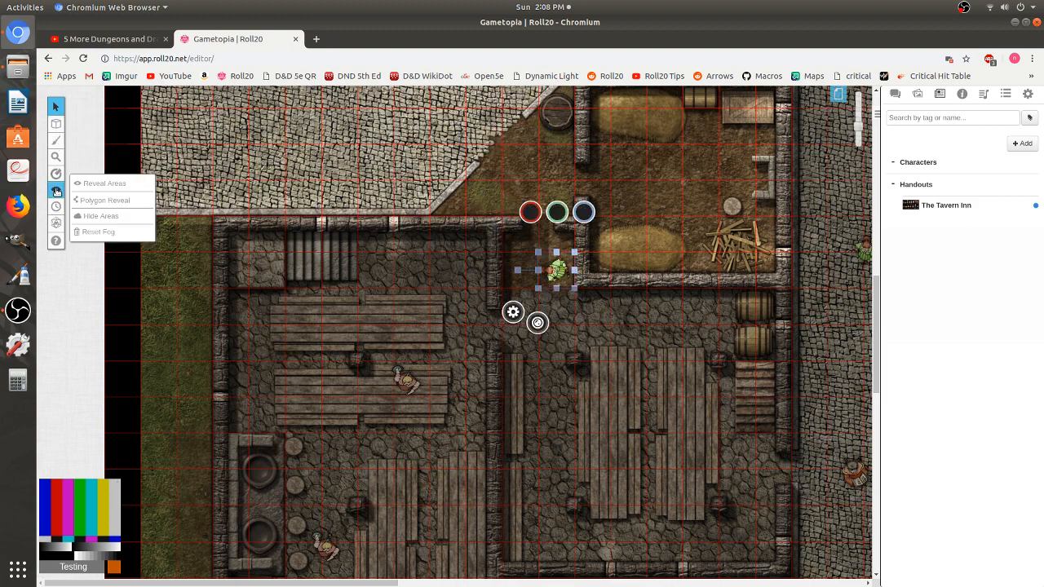
pyautogui.click(104, 183)
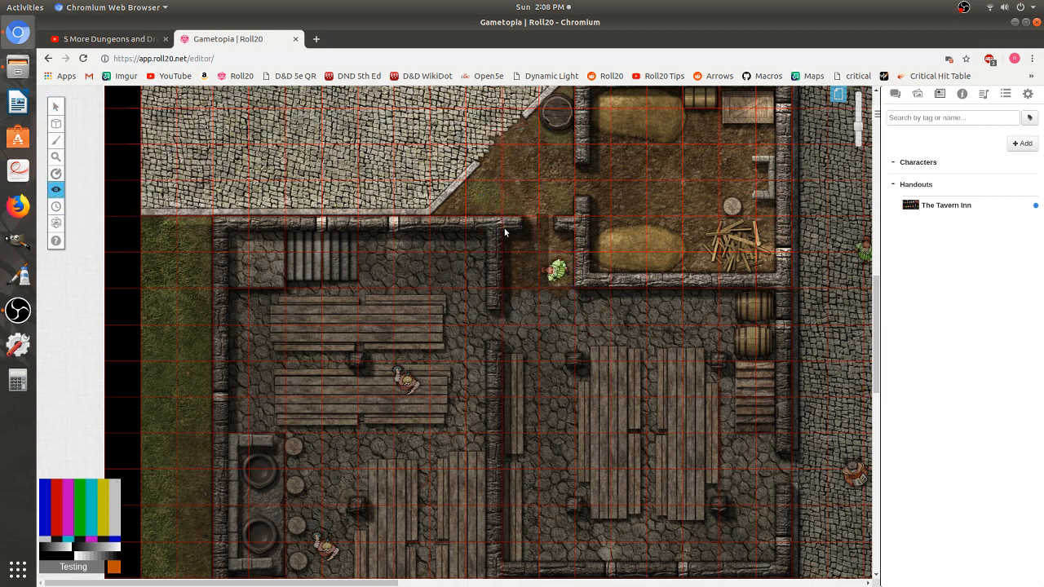
pyautogui.moveTo(504, 232); pyautogui.dragTo(786, 574)
pyautogui.scroll(-2, 576, 411)
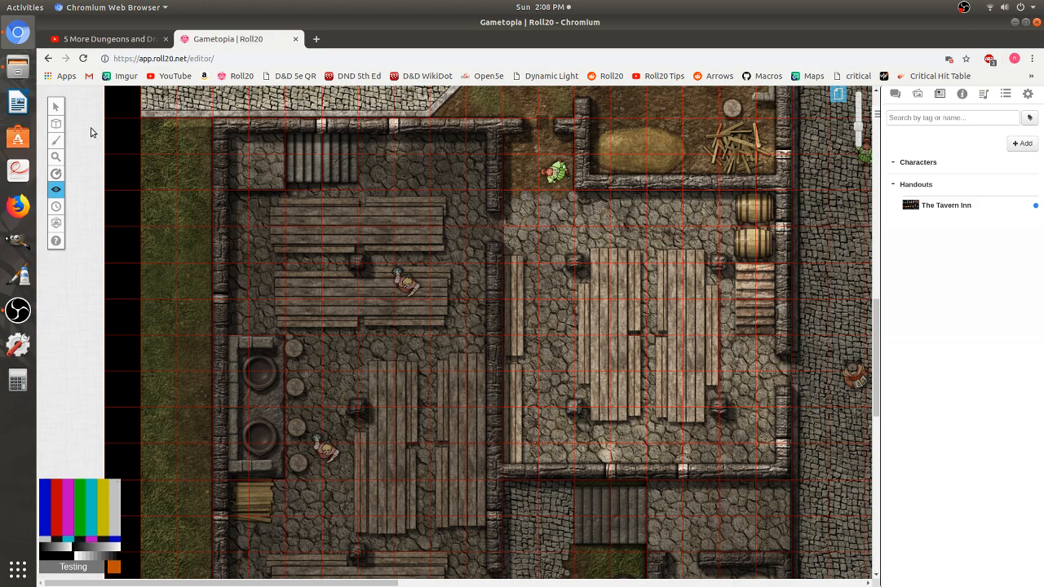
pyautogui.click(56, 106)
pyautogui.moveTo(557, 171); pyautogui.dragTo(374, 205)
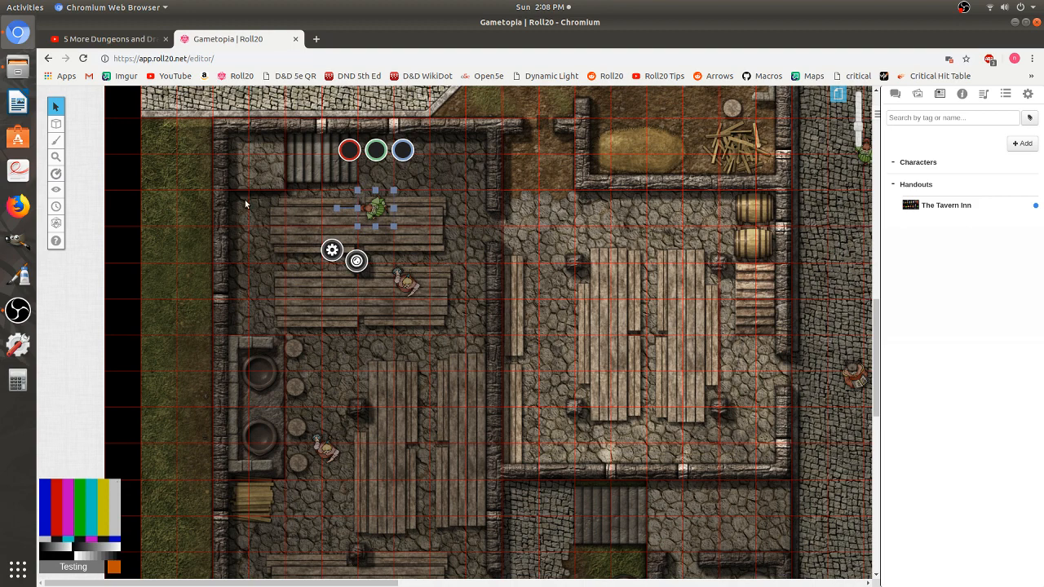
# Step: Reveal the stone building's western room from the fog, from its northwest corner down along the dividing wall
pyautogui.click(55, 190)
pyautogui.moveTo(216, 129); pyautogui.dragTo(503, 568)
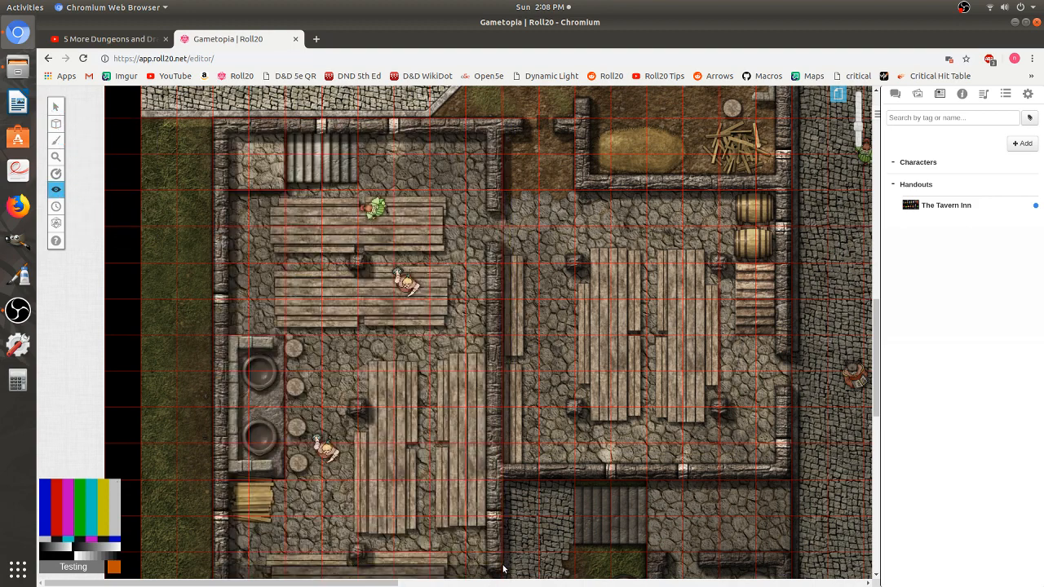
pyautogui.scroll(-5, 440, 517)
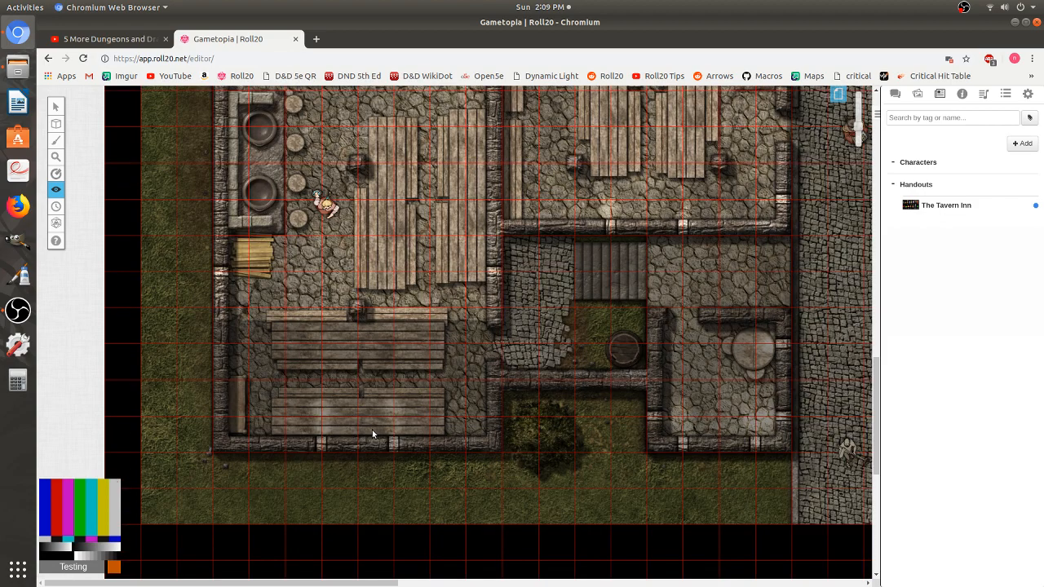
pyautogui.scroll(-2, 372, 432)
pyautogui.scroll(-2, 372, 433)
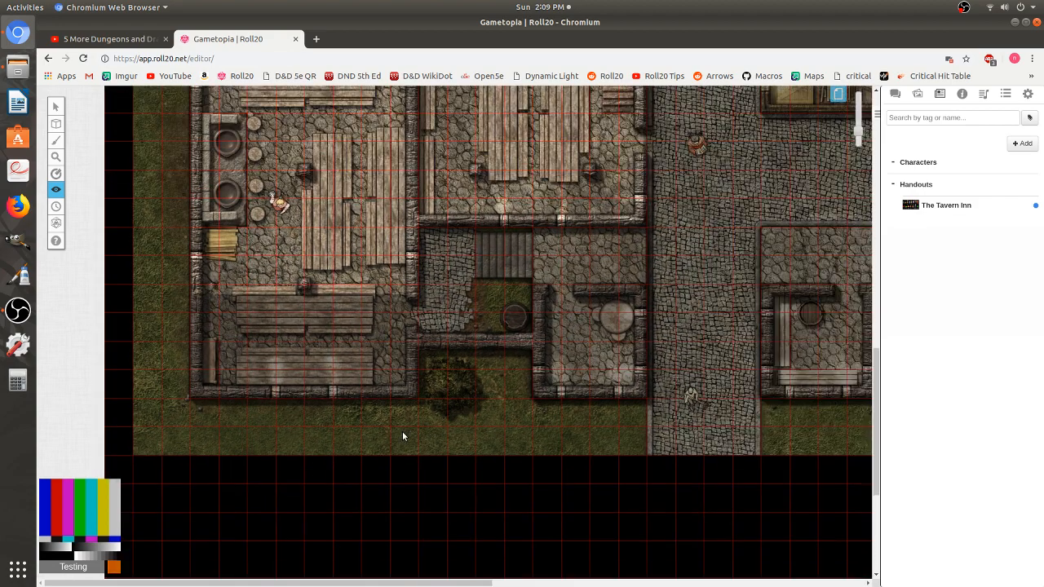
# Step: Move the green townsfolk token from the northernmost table to the southern end of the central cobblestone street
pyautogui.scroll(3, 403, 438)
pyautogui.scroll(2, 402, 437)
pyautogui.scroll(-2, 402, 438)
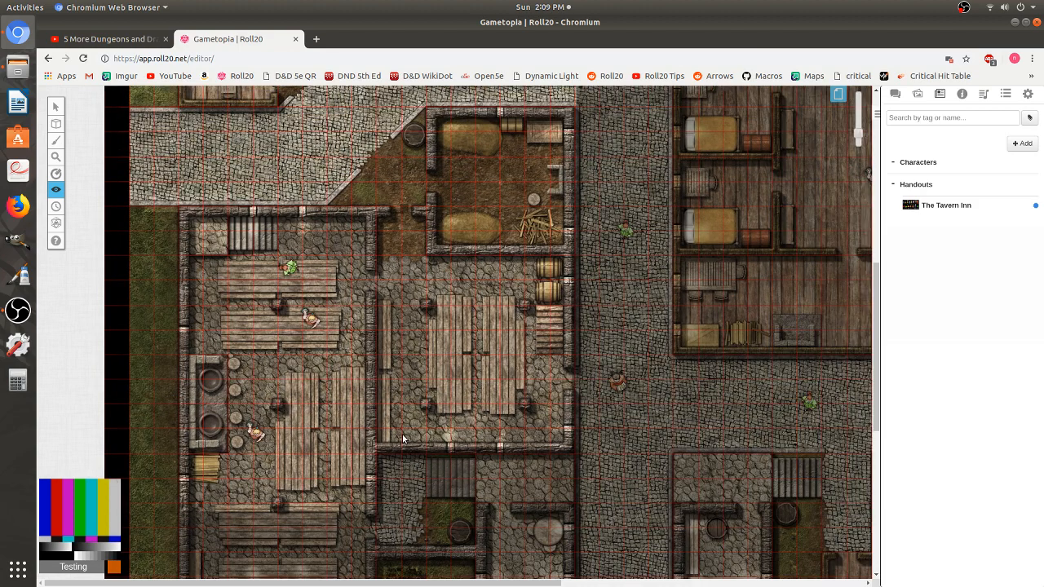
pyautogui.scroll(1, 402, 437)
pyautogui.scroll(-1, 402, 434)
pyautogui.hscroll(2, 402, 434)
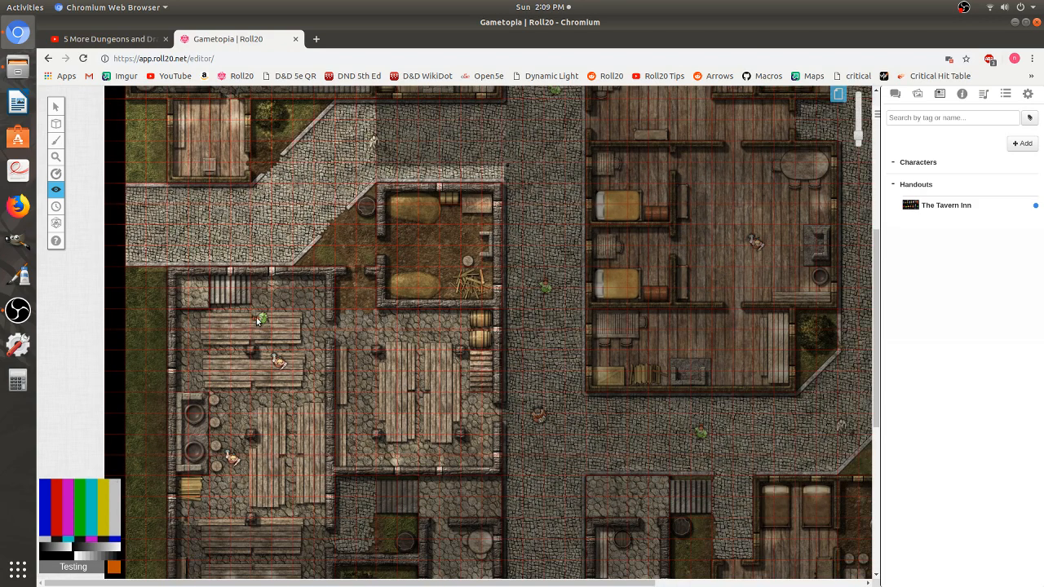
pyautogui.click(56, 106)
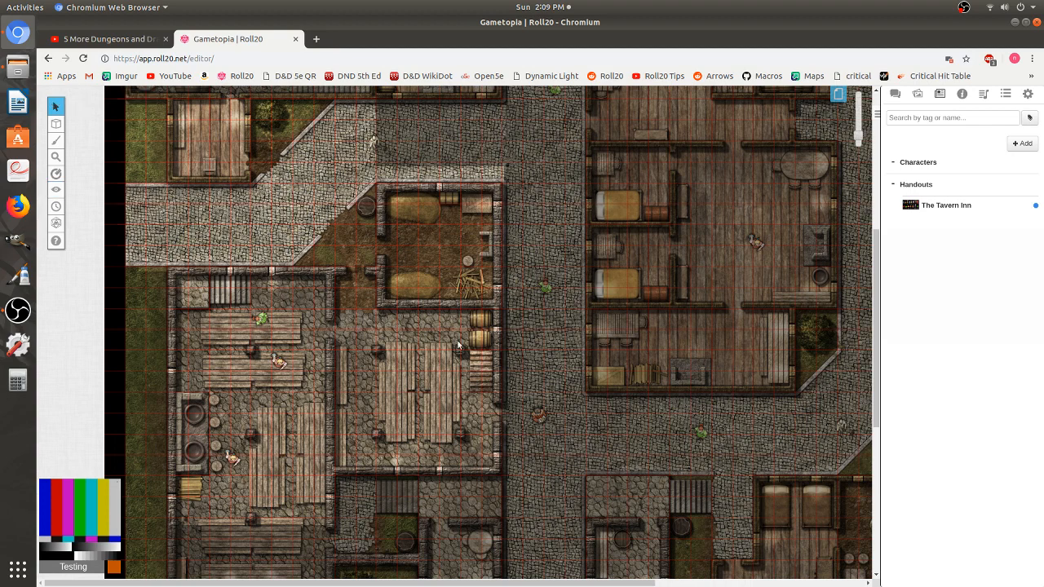
pyautogui.moveTo(260, 320); pyautogui.dragTo(555, 304)
pyautogui.scroll(-5, 557, 361)
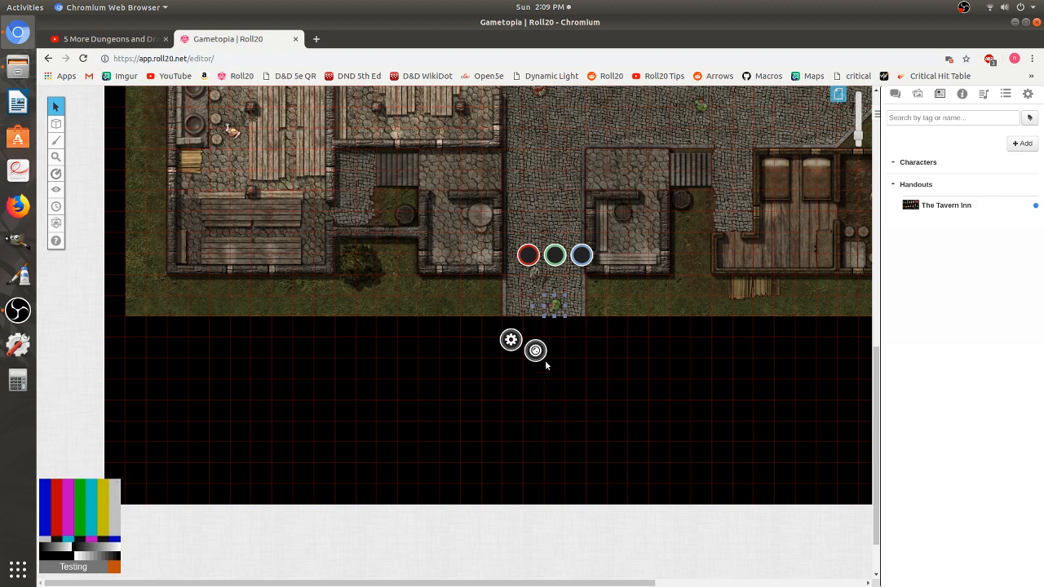
# Step: Move the Players ribbon to the Untitled page, return it to the Start page and reopen the Start page
pyautogui.click(838, 94)
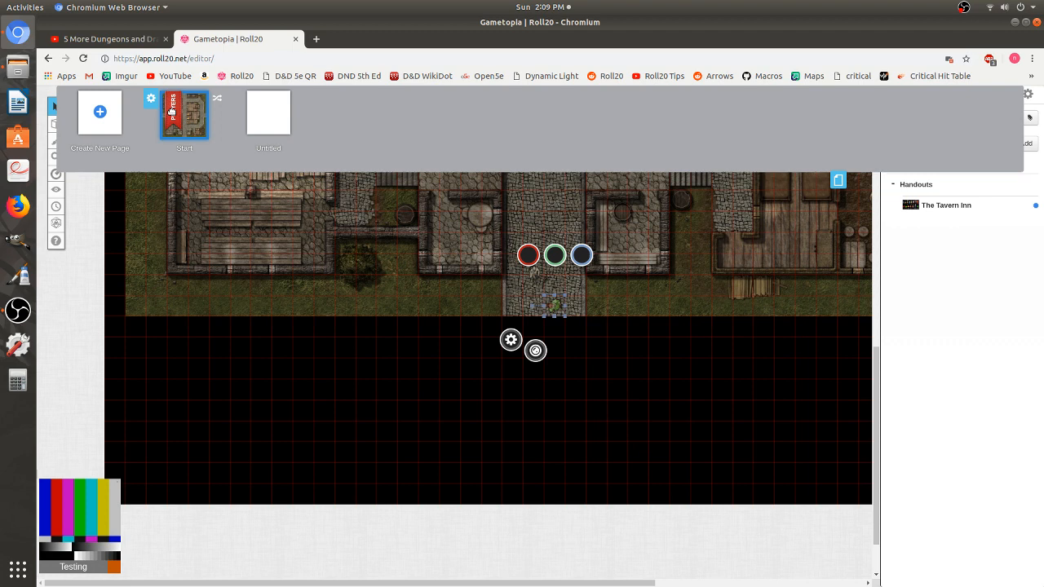
pyautogui.moveTo(171, 111); pyautogui.dragTo(256, 94)
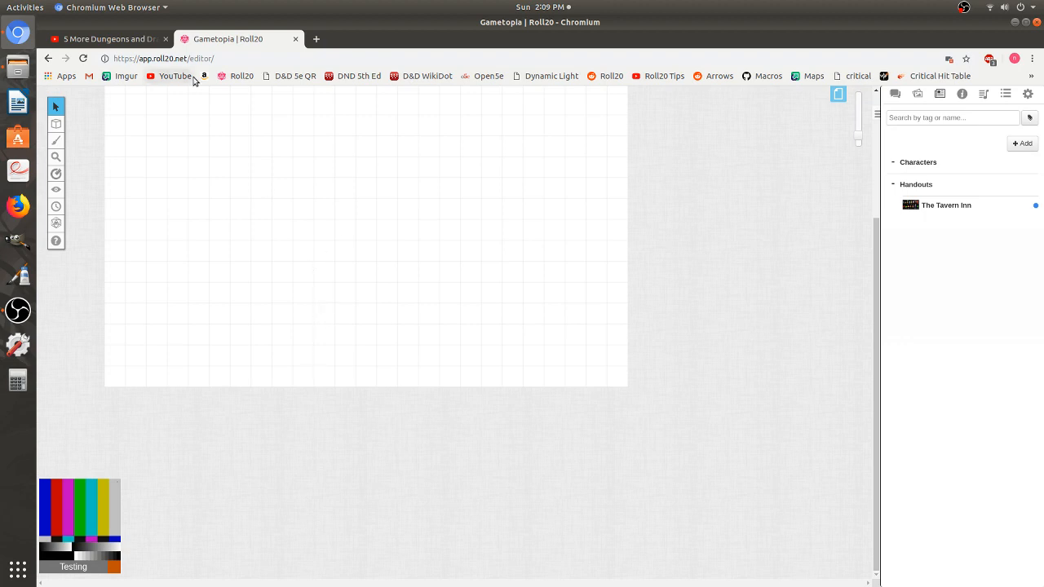
pyautogui.click(838, 94)
pyautogui.moveTo(258, 109); pyautogui.dragTo(189, 113)
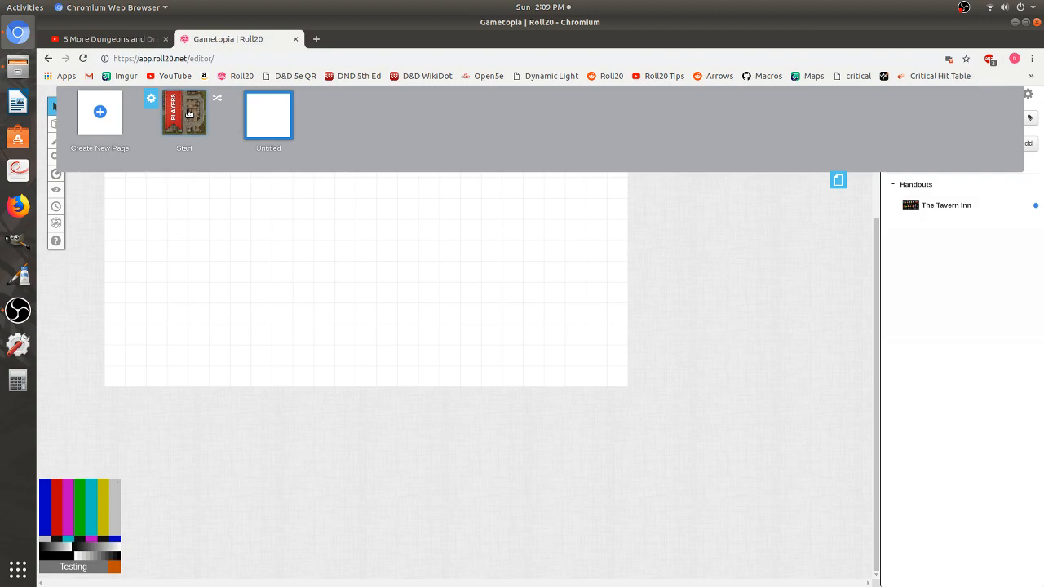
pyautogui.click(187, 112)
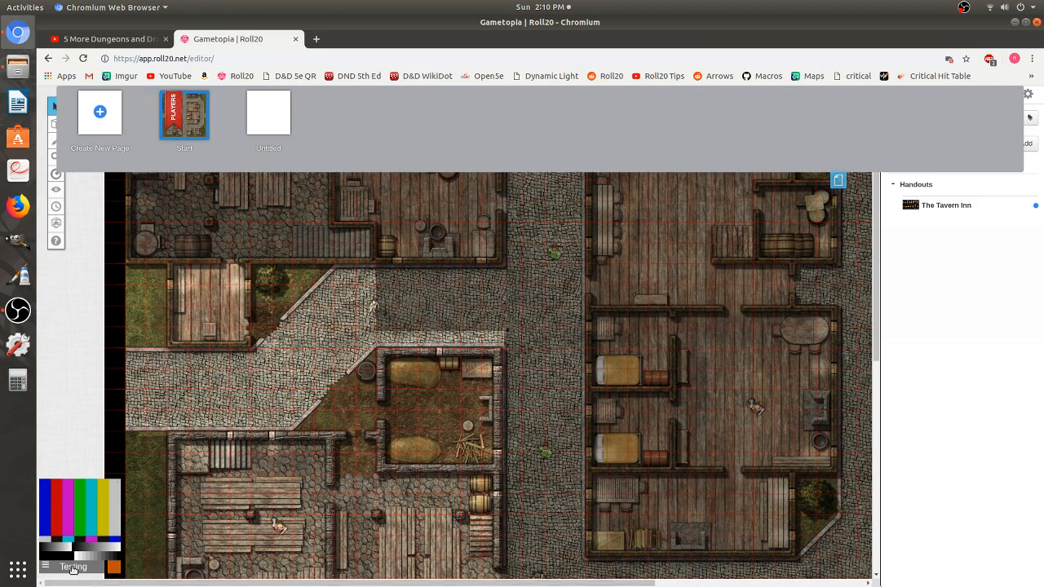
# Step: Assign only the Testing player to the Untitled page, keeping the Players ribbon on Start, and close the page list
pyautogui.moveTo(73, 569); pyautogui.dragTo(269, 121)
pyautogui.moveTo(70, 563)
pyautogui.mouseDown()
pyautogui.moveTo(251, 169)
pyautogui.moveTo(263, 117)
pyautogui.mouseUp()
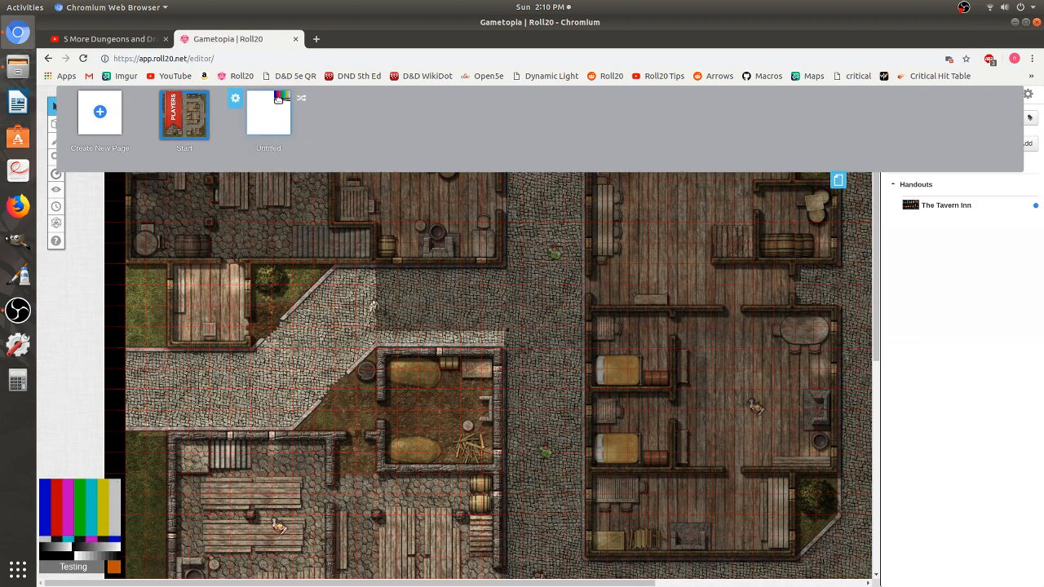
pyautogui.moveTo(172, 122); pyautogui.dragTo(174, 109)
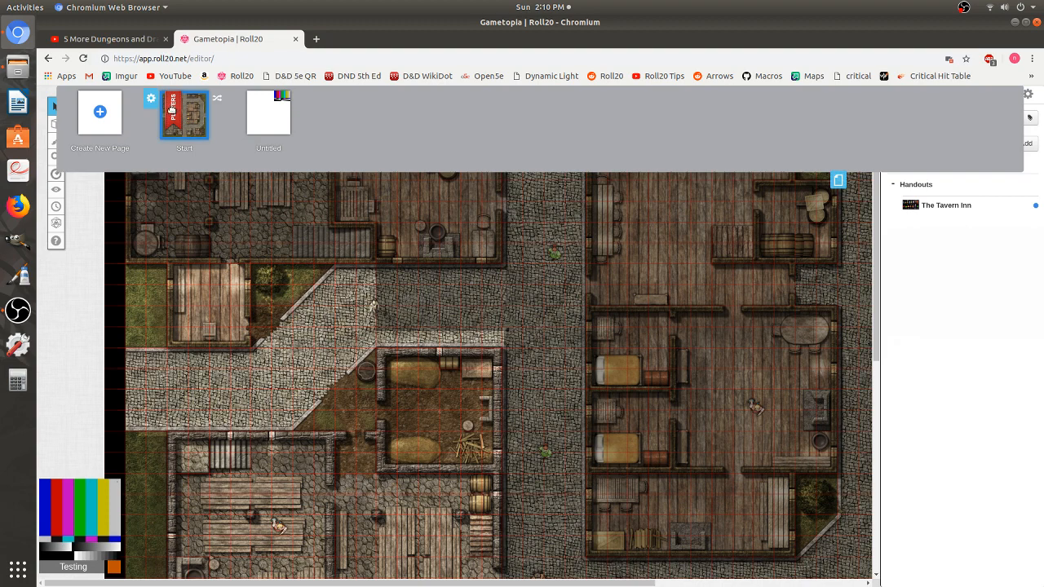
pyautogui.moveTo(172, 109)
pyautogui.mouseDown()
pyautogui.moveTo(274, 101)
pyautogui.moveTo(189, 117)
pyautogui.mouseUp()
pyautogui.click(836, 181)
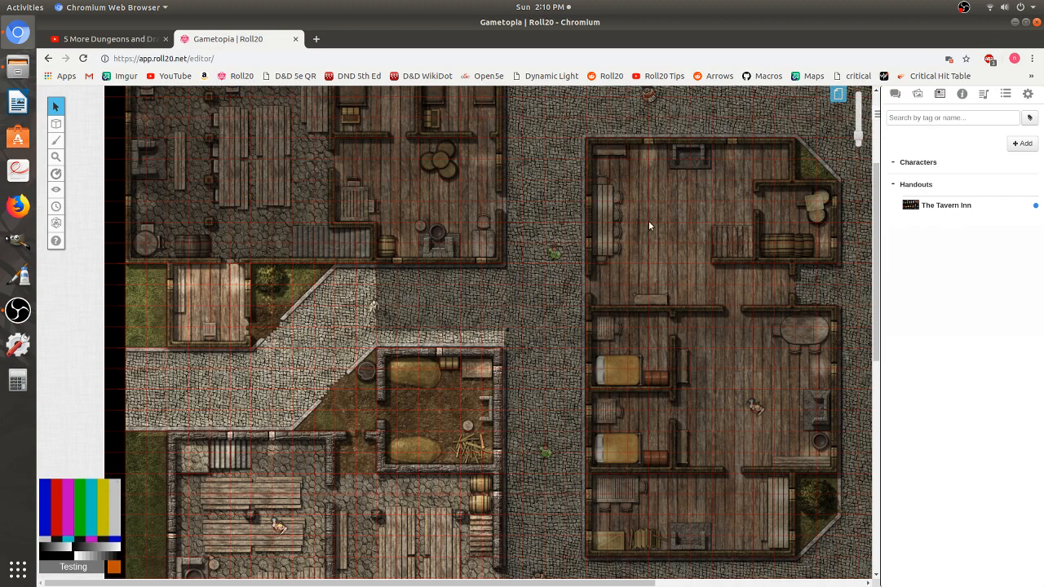
pyautogui.scroll(-5, 648, 220)
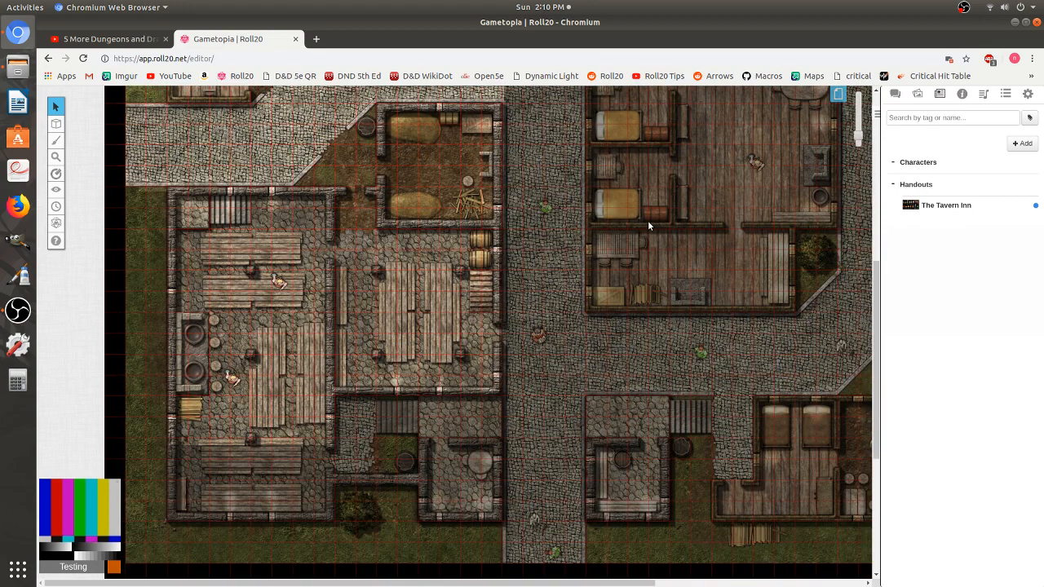
pyautogui.scroll(-3, 647, 220)
pyautogui.scroll(4, 647, 220)
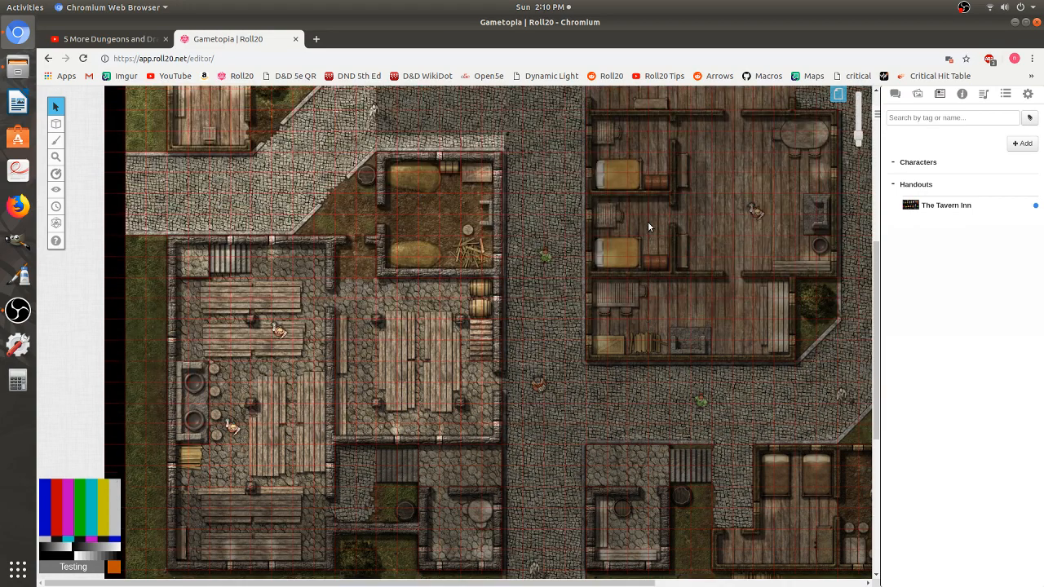
pyautogui.scroll(3, 648, 221)
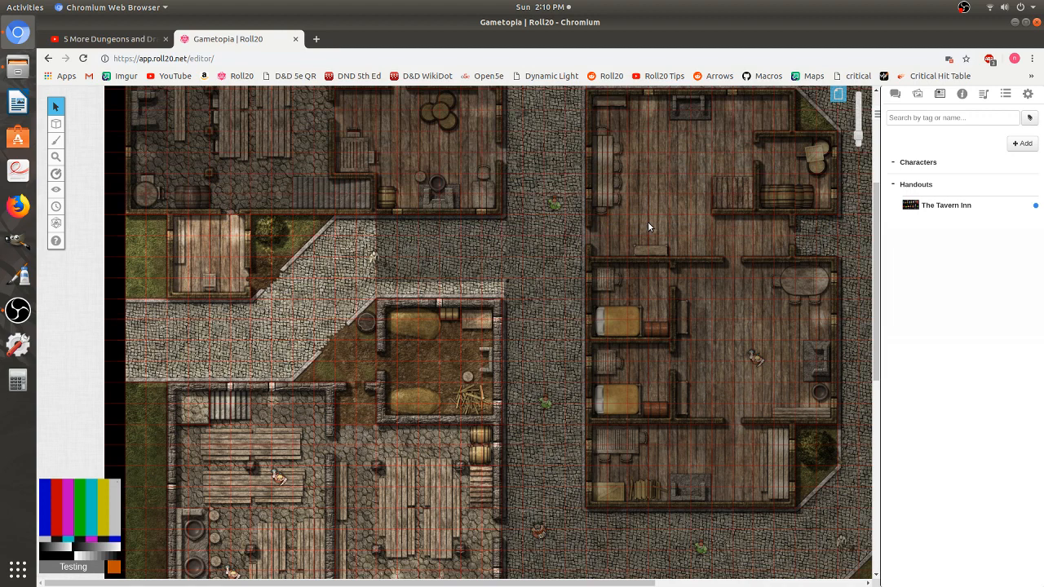
pyautogui.scroll(-5, 648, 221)
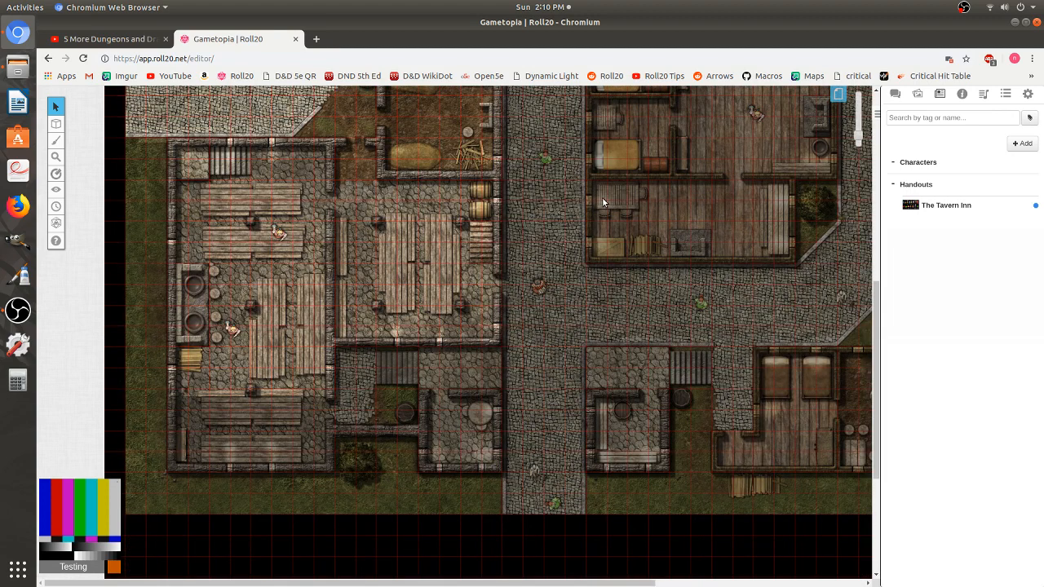
pyautogui.scroll(3, 618, 248)
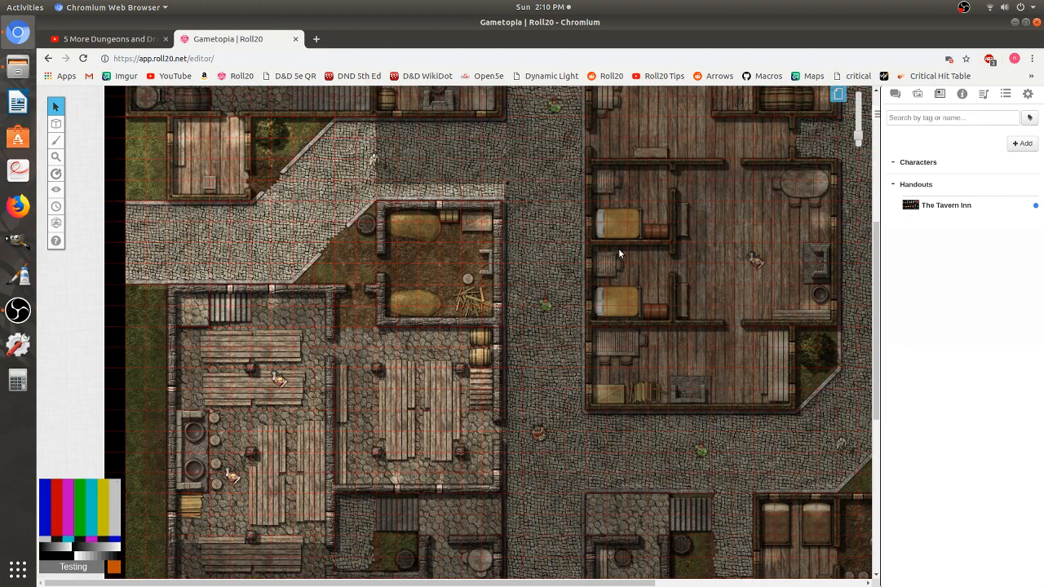